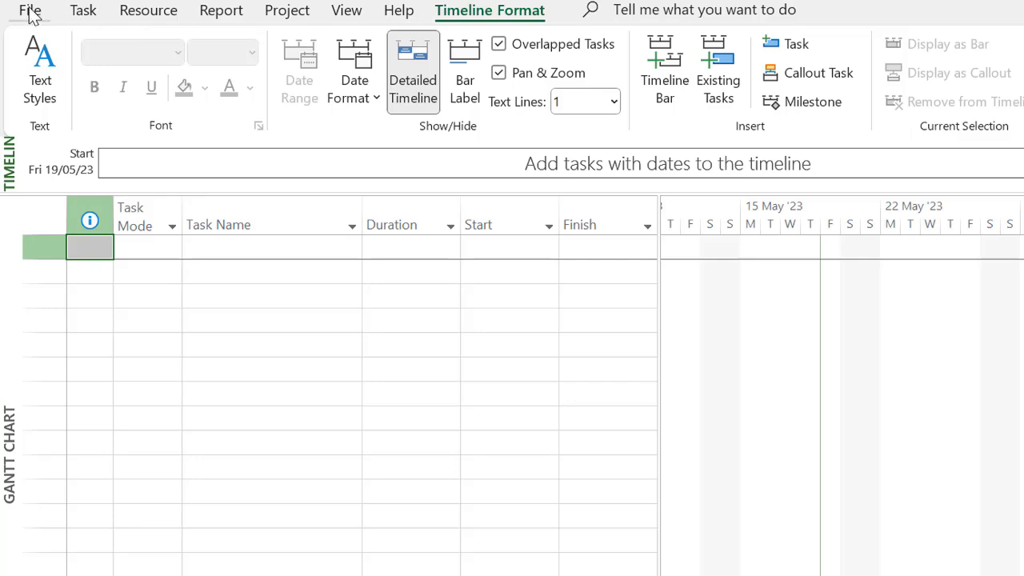
Set the project's currency symbol to $ and its currency to USD in the display options.
{"action": "left_click", "coordinate": [30, 13]}
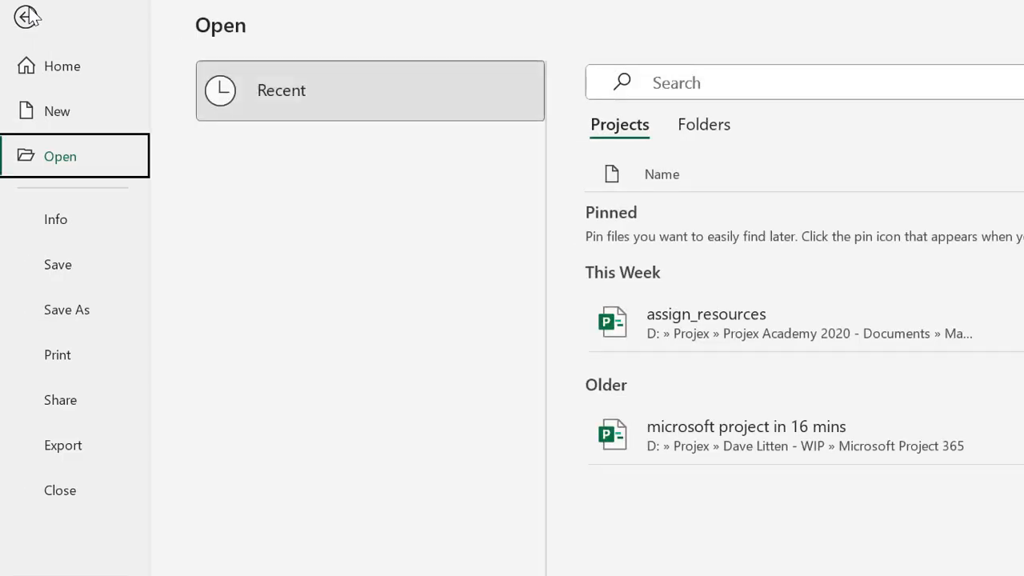
{"action": "left_click", "coordinate": [55, 572]}
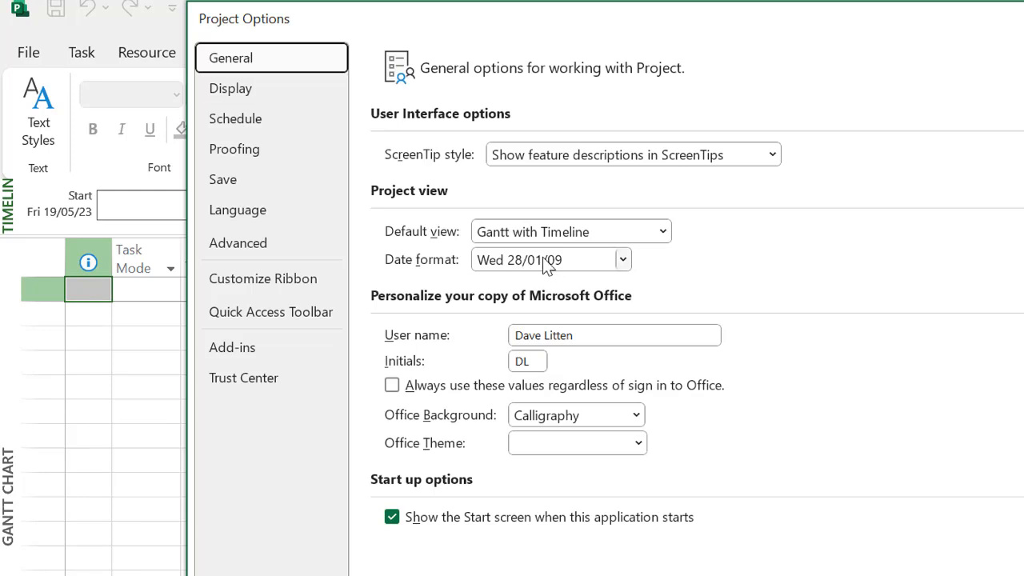
{"action": "left_click", "coordinate": [239, 89]}
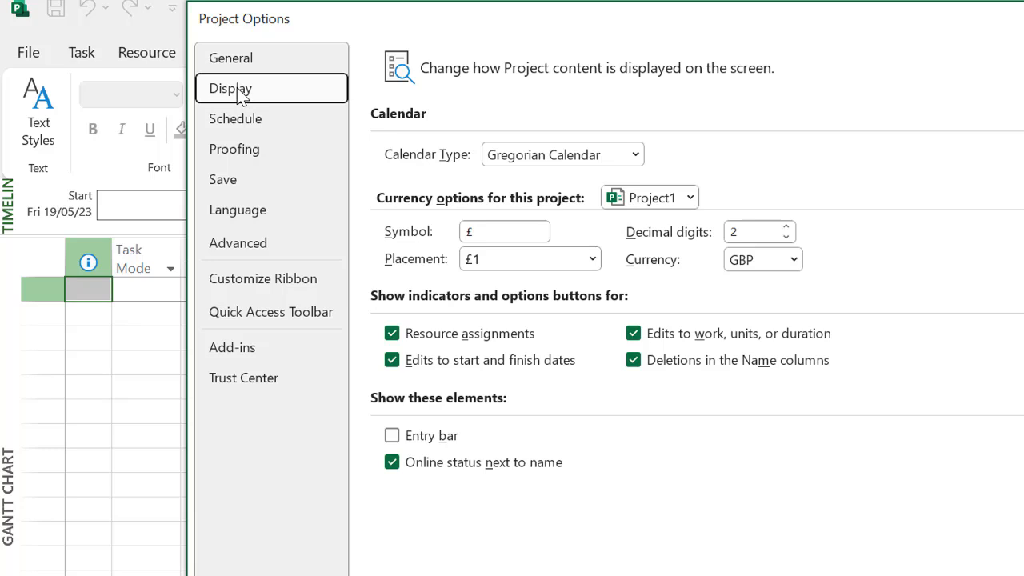
{"action": "double_click", "coordinate": [483, 232]}
{"action": "type", "text": "$"}
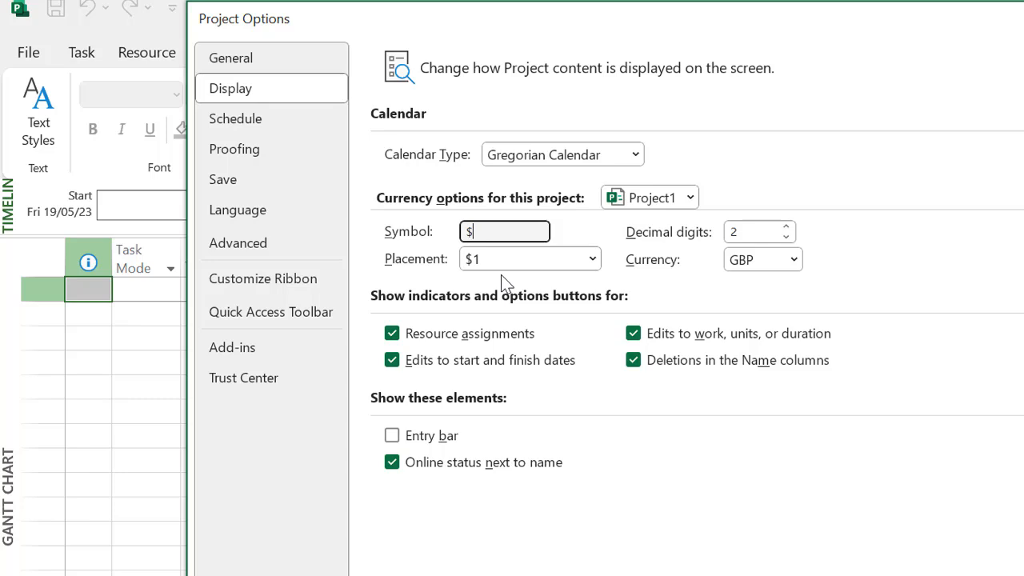
{"action": "left_click", "coordinate": [795, 260]}
{"action": "left_click_drag", "start_coordinate": [792, 370], "coordinate": [792, 574]}
{"action": "left_click", "coordinate": [741, 573]}
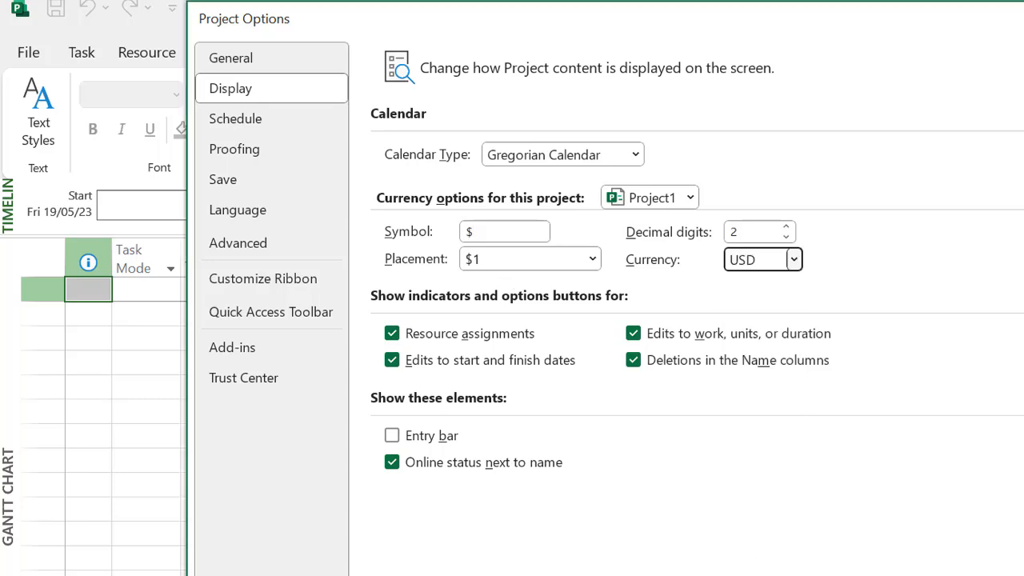
Set new tasks in this project to be created as Auto Scheduled in the schedule options.
{"action": "left_click", "coordinate": [235, 119]}
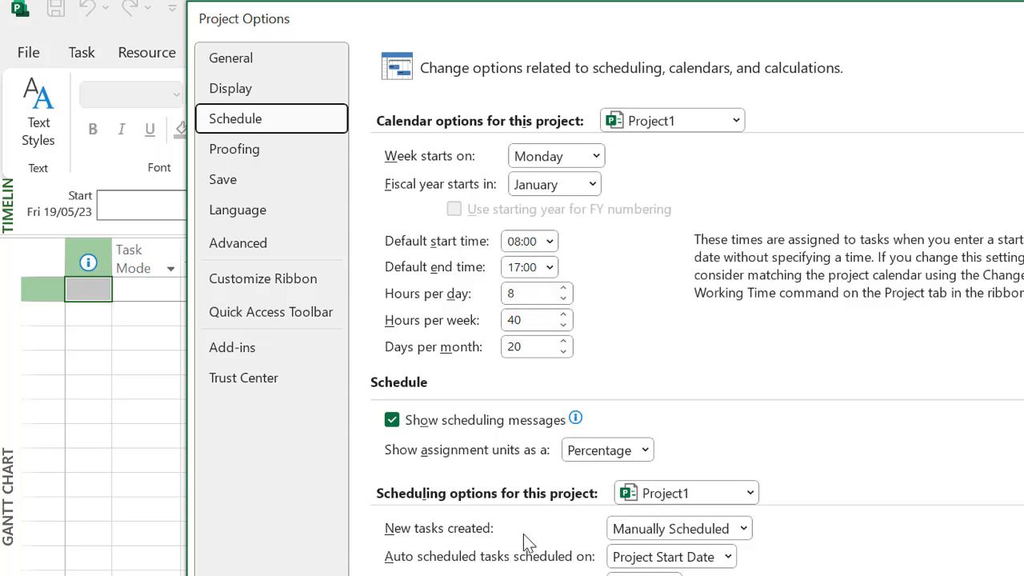
{"action": "left_click", "coordinate": [744, 529]}
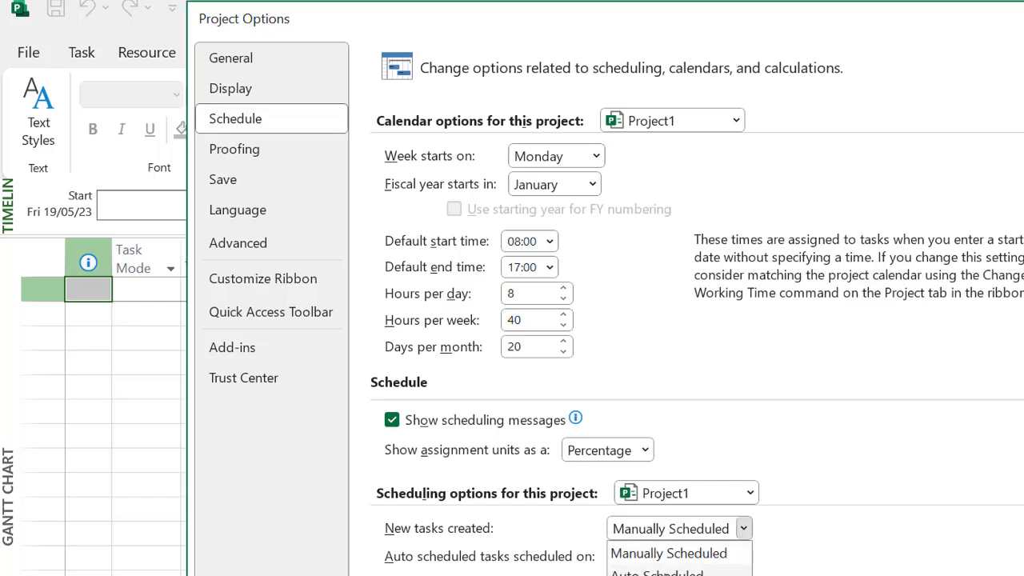
{"action": "left_click", "coordinate": [657, 573]}
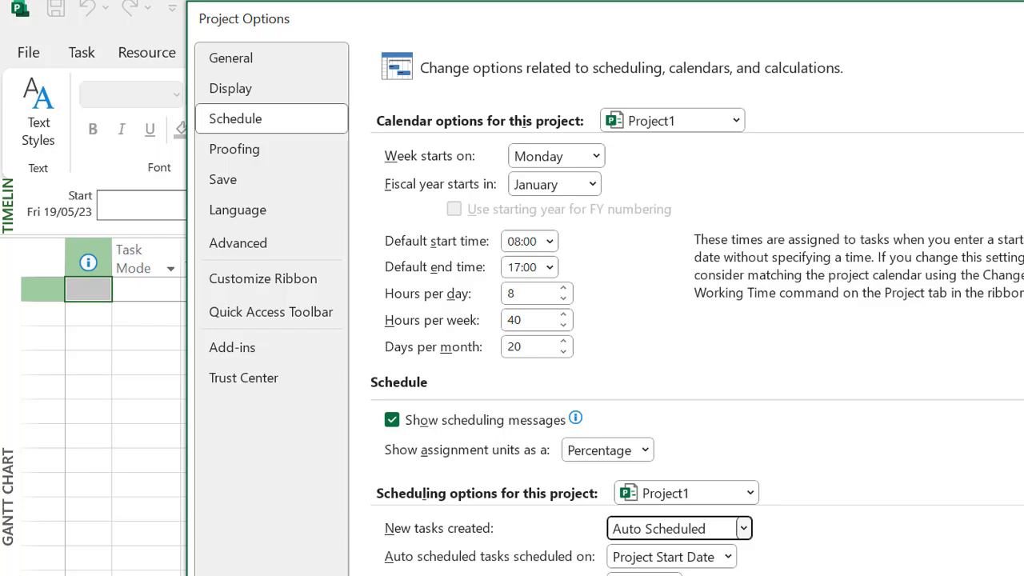
{"action": "scroll", "coordinate": [689, 360], "scroll_direction": "down", "scroll_amount": 3}
{"action": "scroll", "coordinate": [688, 360], "scroll_direction": "down", "scroll_amount": 3}
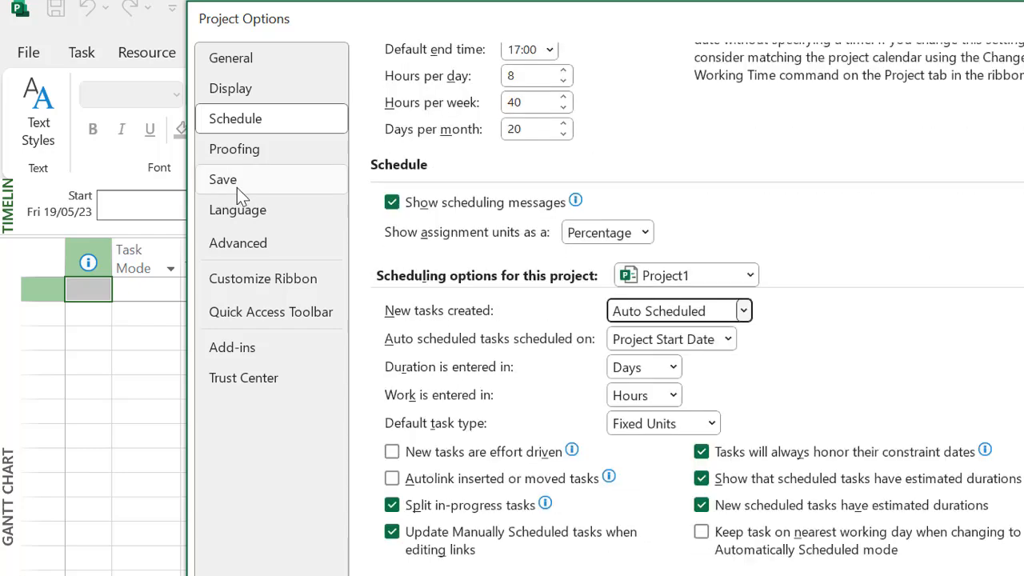
Set the default overtime rate to $0.00/h in the advanced options and apply the project options.
{"action": "left_click", "coordinate": [244, 250]}
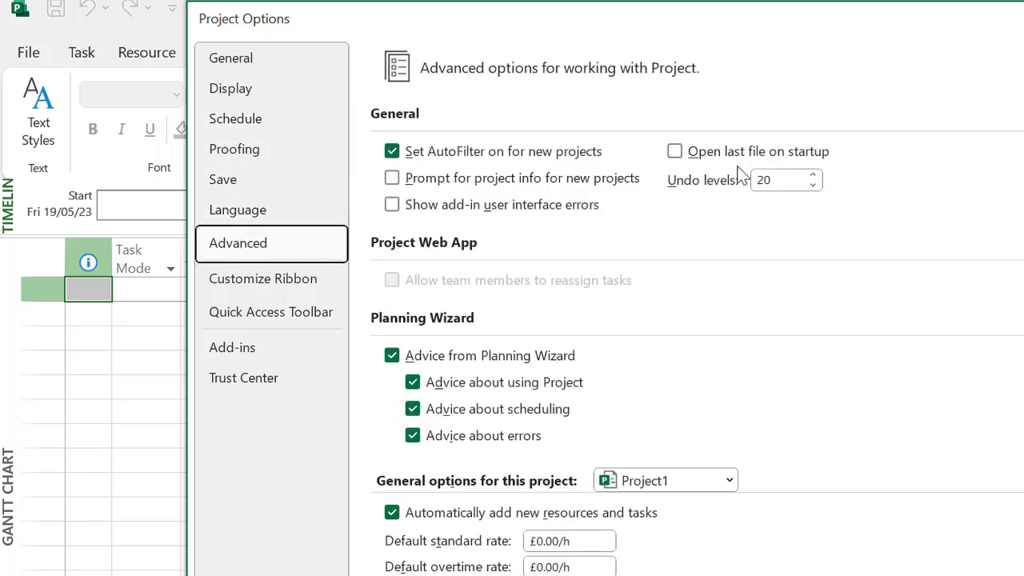
{"action": "scroll", "coordinate": [811, 448], "scroll_direction": "down", "scroll_amount": 6}
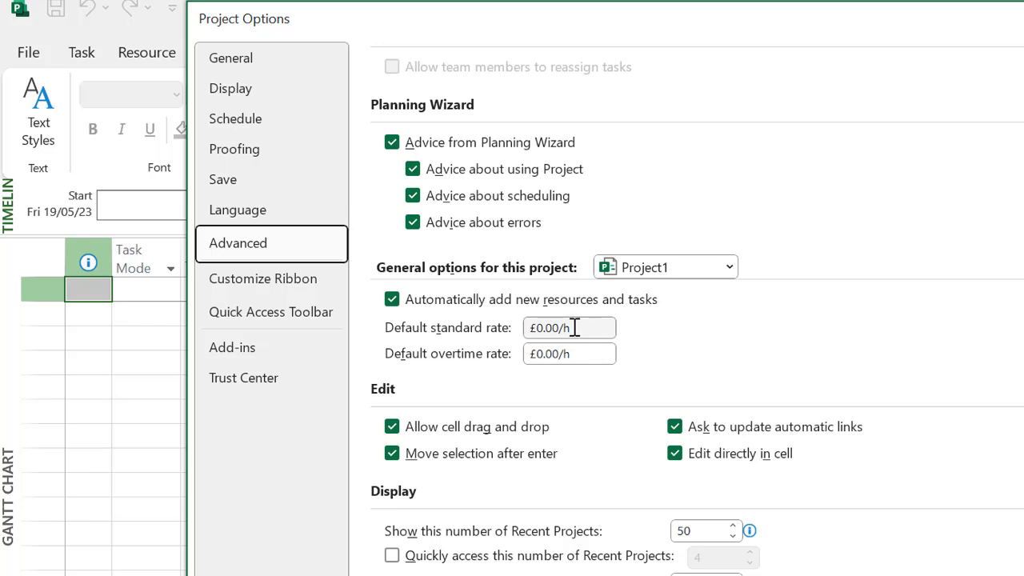
{"action": "left_click", "coordinate": [575, 328]}
{"action": "key", "text": "Home"}
{"action": "key", "text": "Delete"}
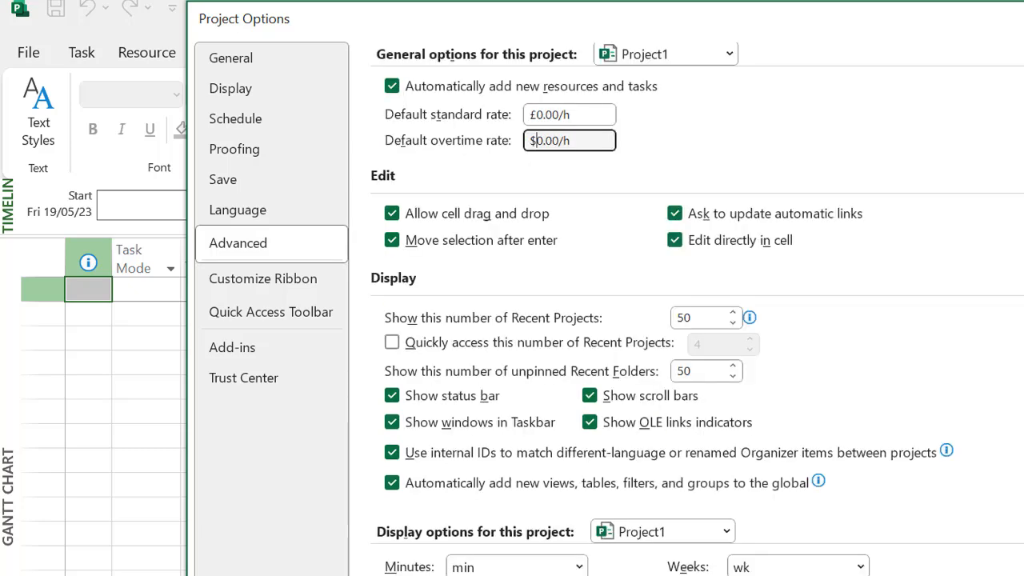
{"action": "key", "text": "Return"}
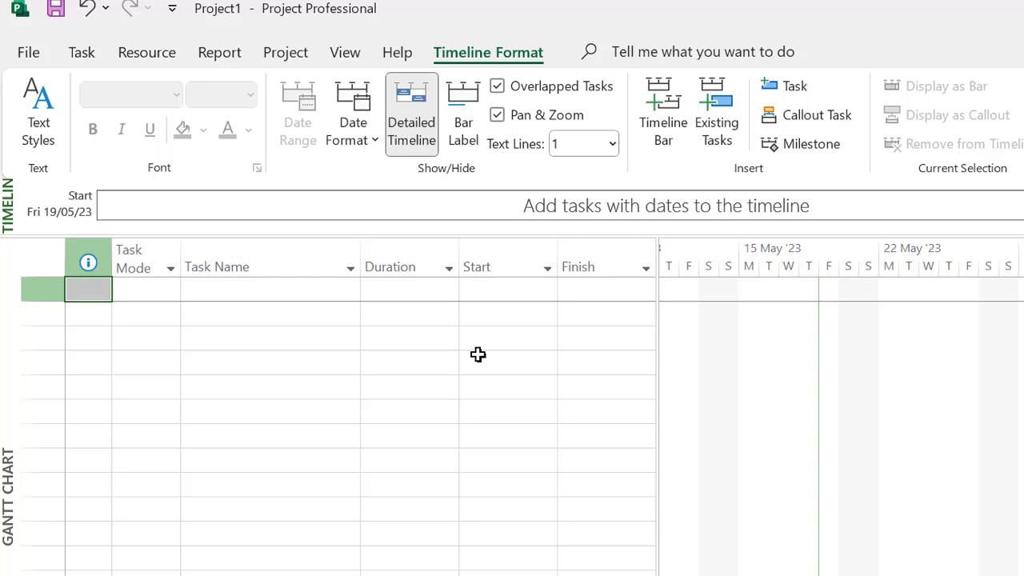
Set the project's start date to Mon 22/05/2023 in the project information.
{"action": "left_click", "coordinate": [2, 573]}
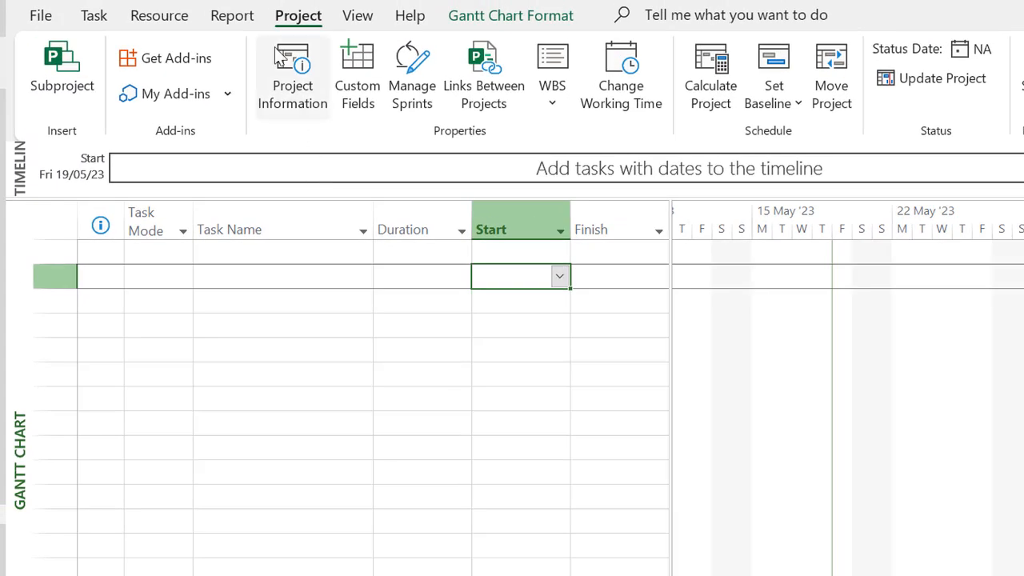
{"action": "left_click", "coordinate": [293, 65]}
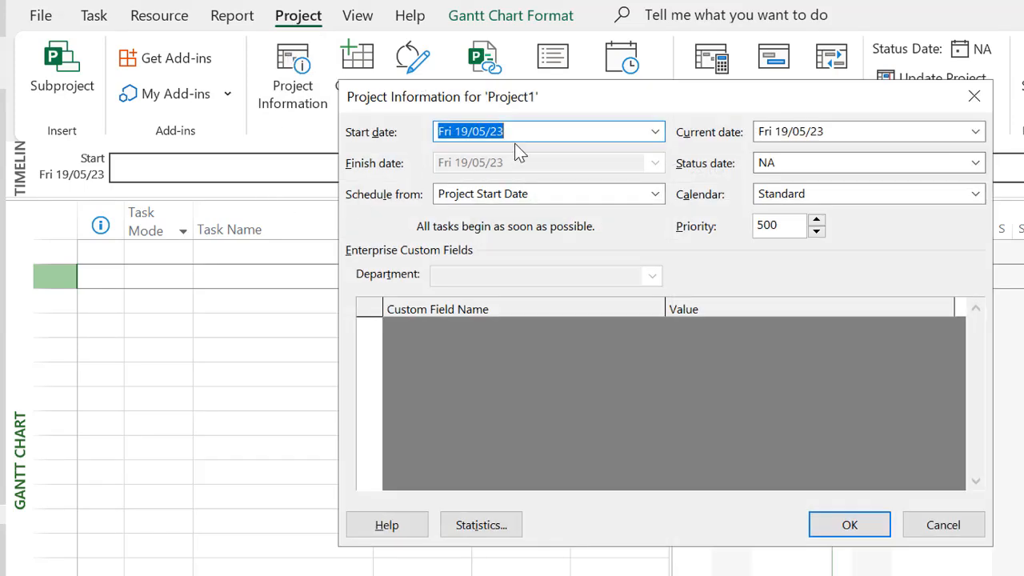
{"action": "left_click", "coordinate": [655, 132]}
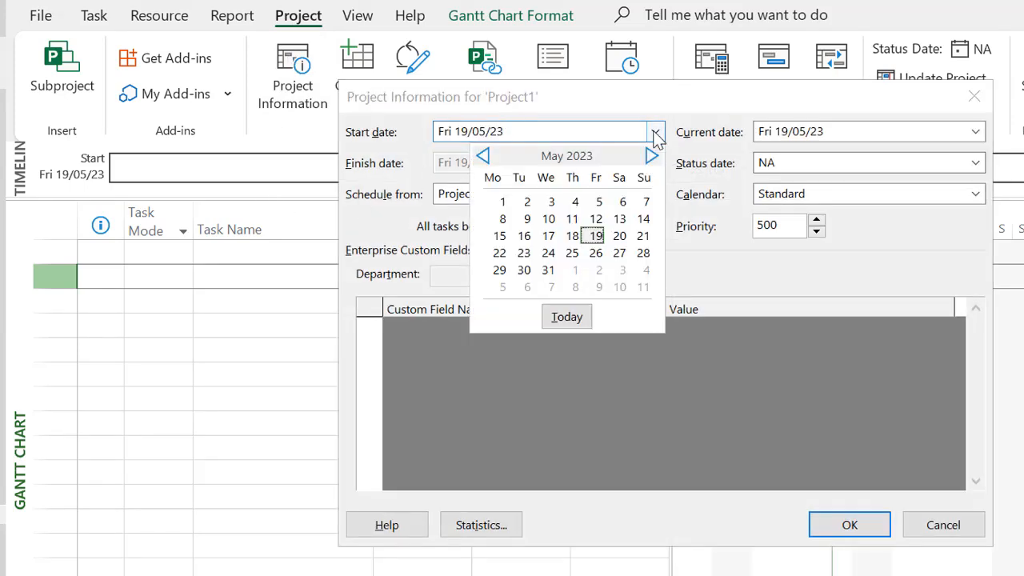
{"action": "left_click", "coordinate": [499, 253]}
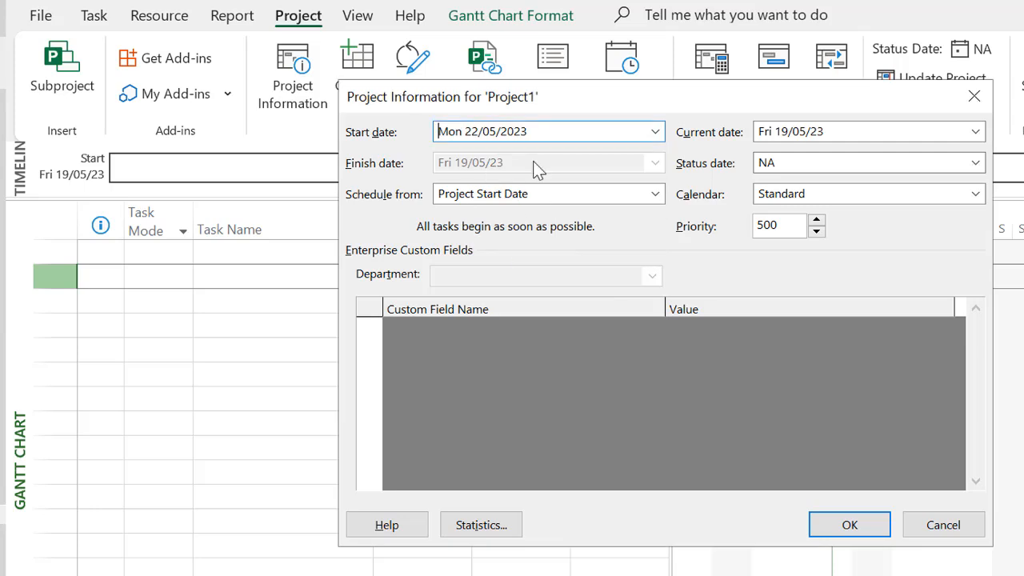
{"action": "left_click", "coordinate": [850, 525]}
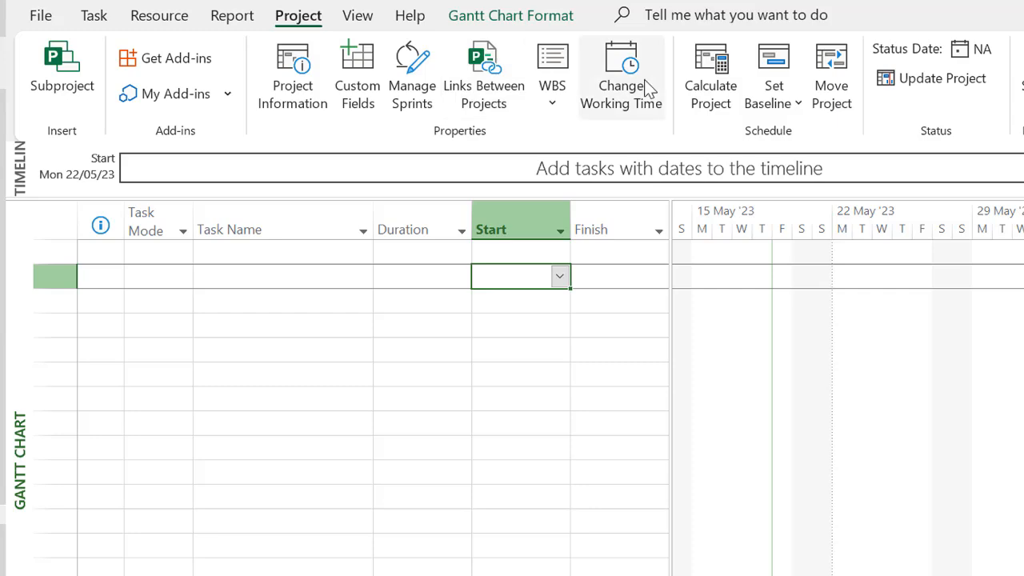
Add an exception named "company holiday" on 30 May 2023 to the Standard project calendar's working time.
{"action": "left_click", "coordinate": [631, 63]}
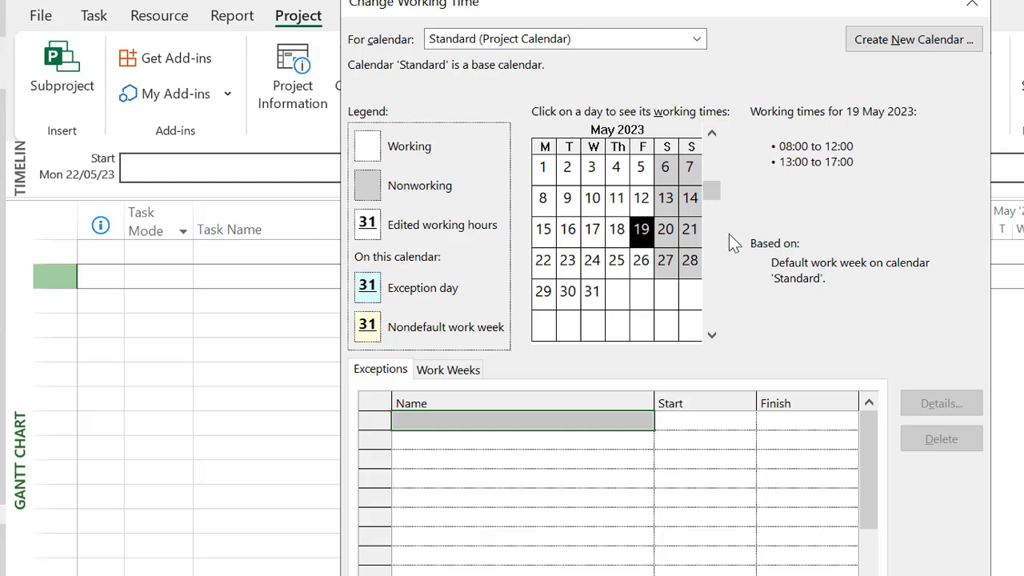
{"action": "left_click", "coordinate": [567, 295]}
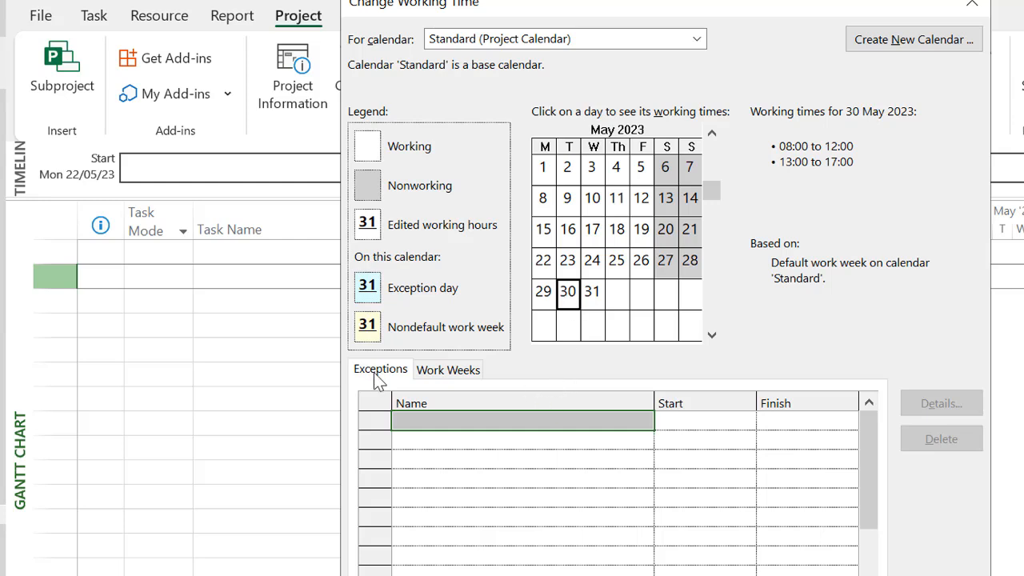
{"action": "left_click", "coordinate": [455, 421]}
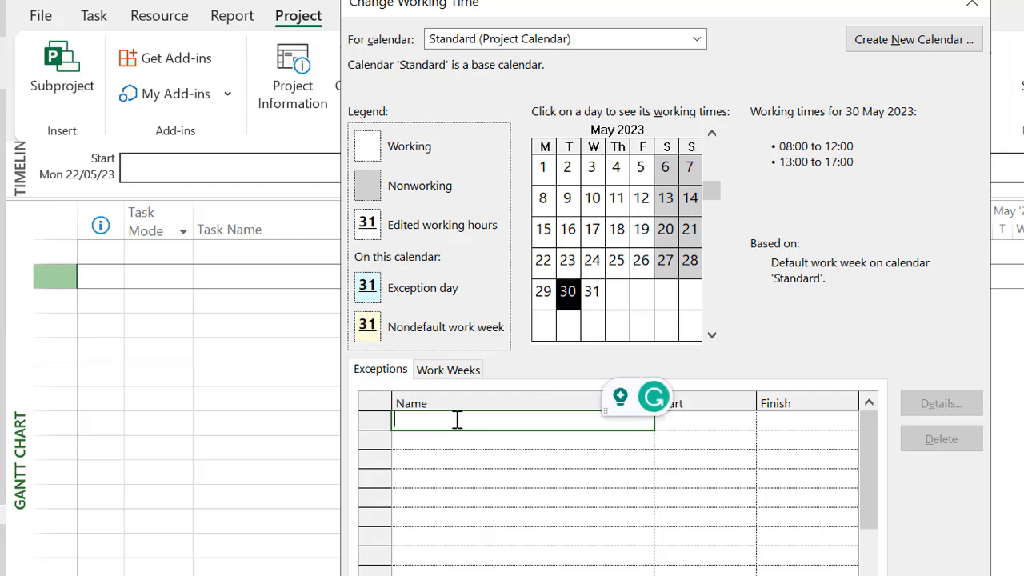
{"action": "type", "text": "company holi"}
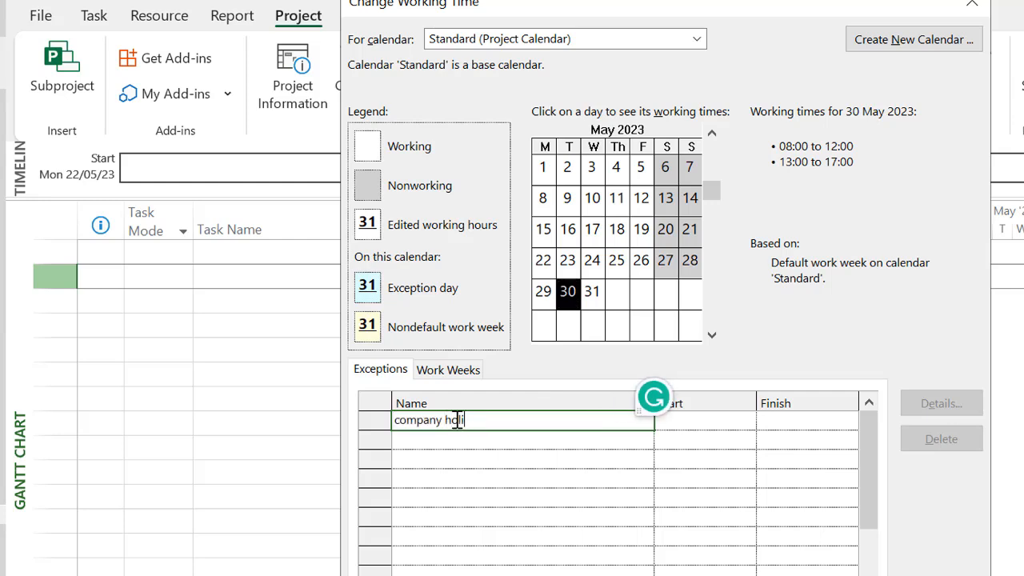
{"action": "type", "text": "day"}
{"action": "left_click", "coordinate": [746, 425]}
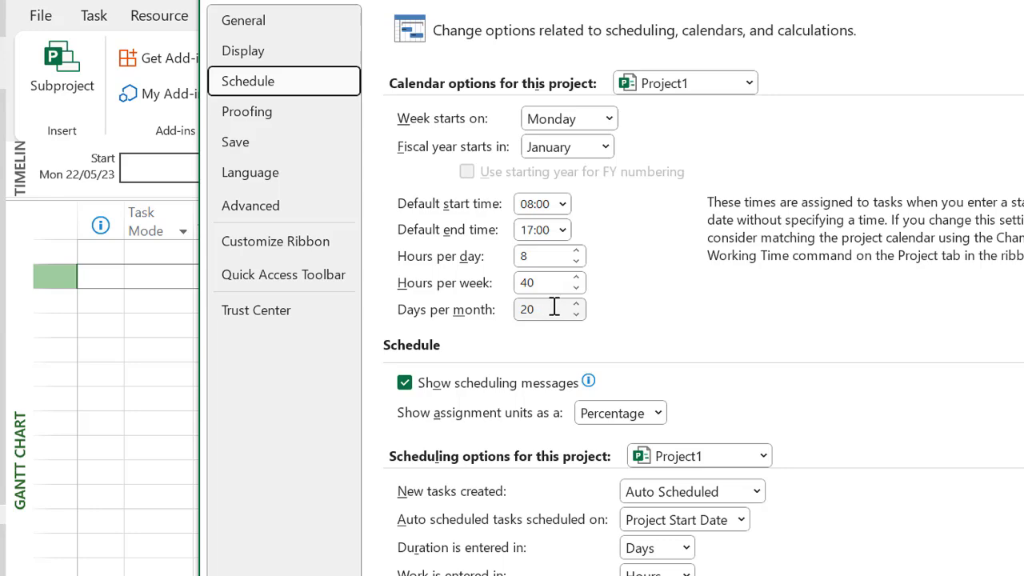
Examine the available default task types in the calendar's scheduling options.
{"action": "scroll", "coordinate": [882, 549], "scroll_direction": "down", "scroll_amount": 4}
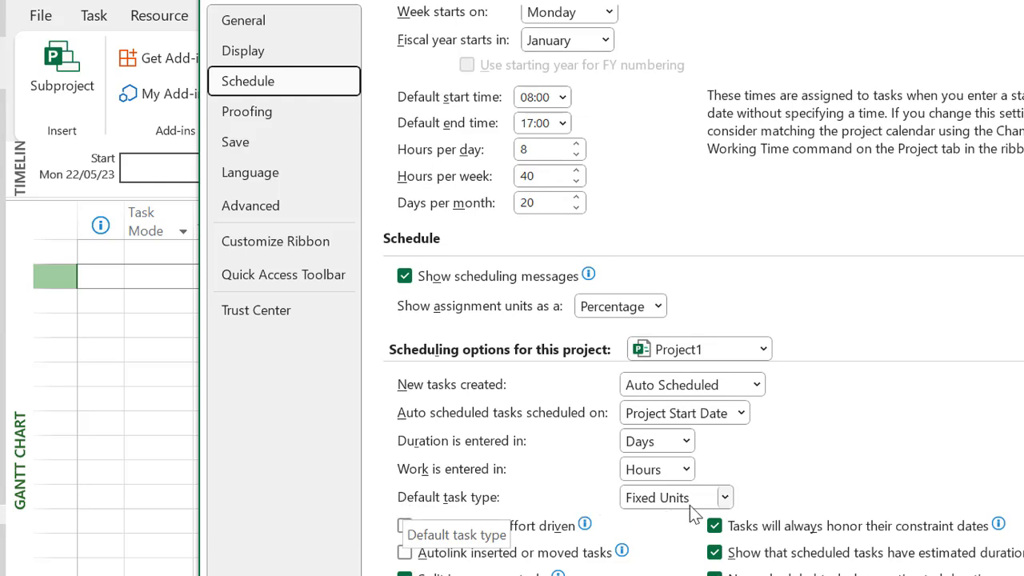
{"action": "left_click", "coordinate": [725, 498]}
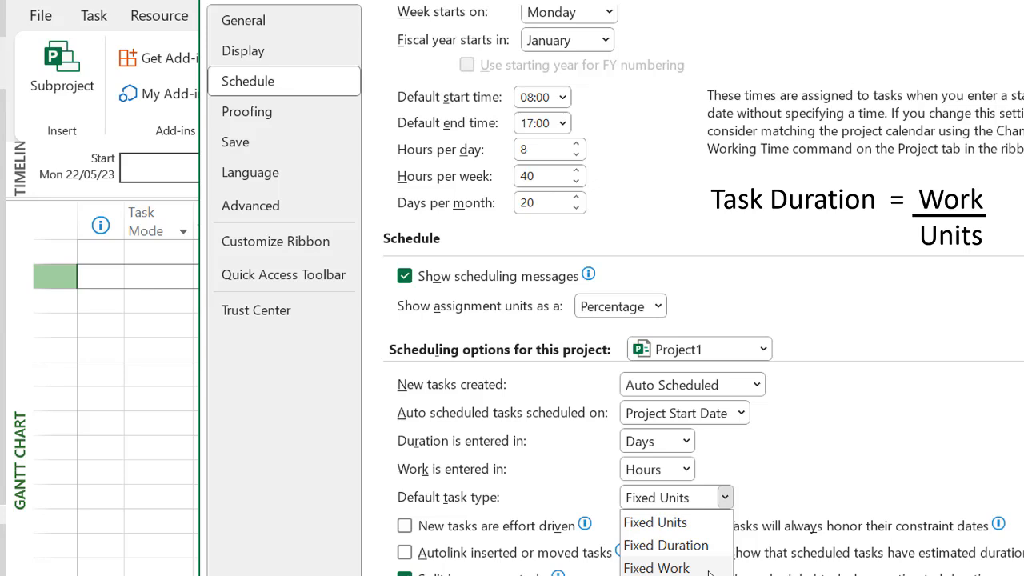
{"action": "left_click", "coordinate": [725, 497]}
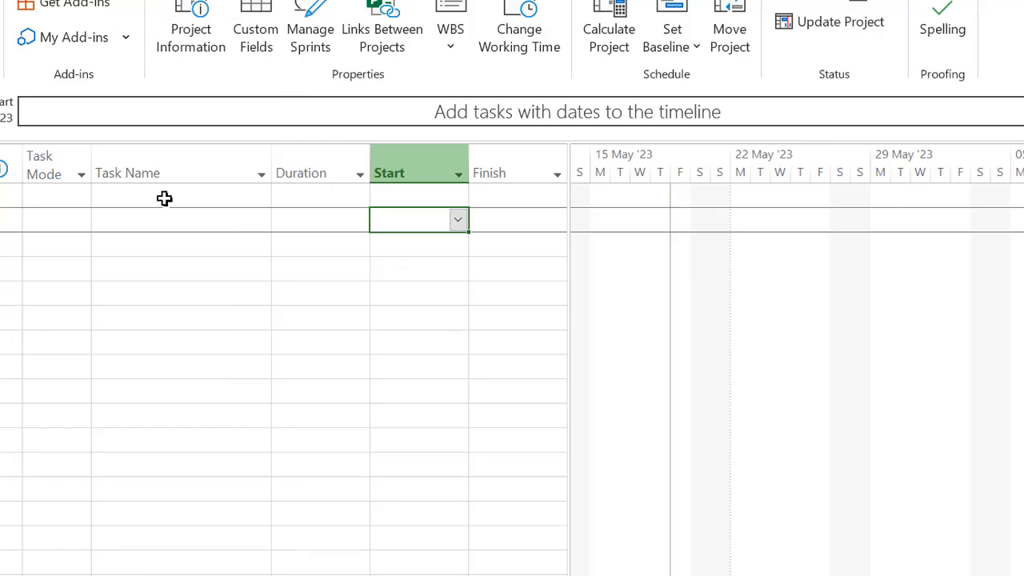
Add a task named "start" in the first row of the Gantt table.
{"action": "left_click_drag", "start_coordinate": [569, 362], "coordinate": [953, 359]}
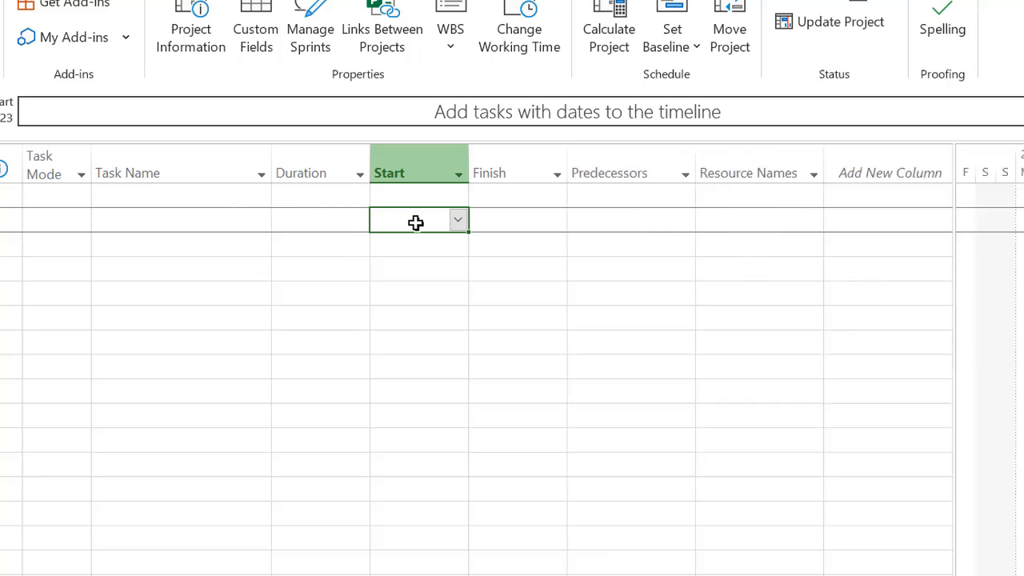
{"action": "left_click_drag", "start_coordinate": [953, 416], "coordinate": [377, 404]}
{"action": "left_click", "coordinate": [177, 200]}
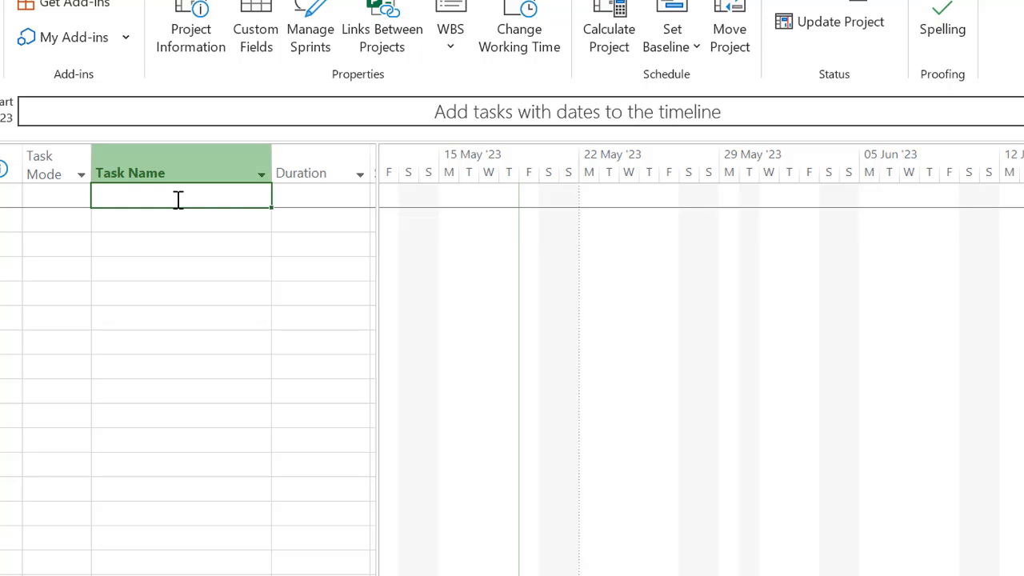
{"action": "left_click", "coordinate": [177, 199]}
{"action": "type", "text": "start"}
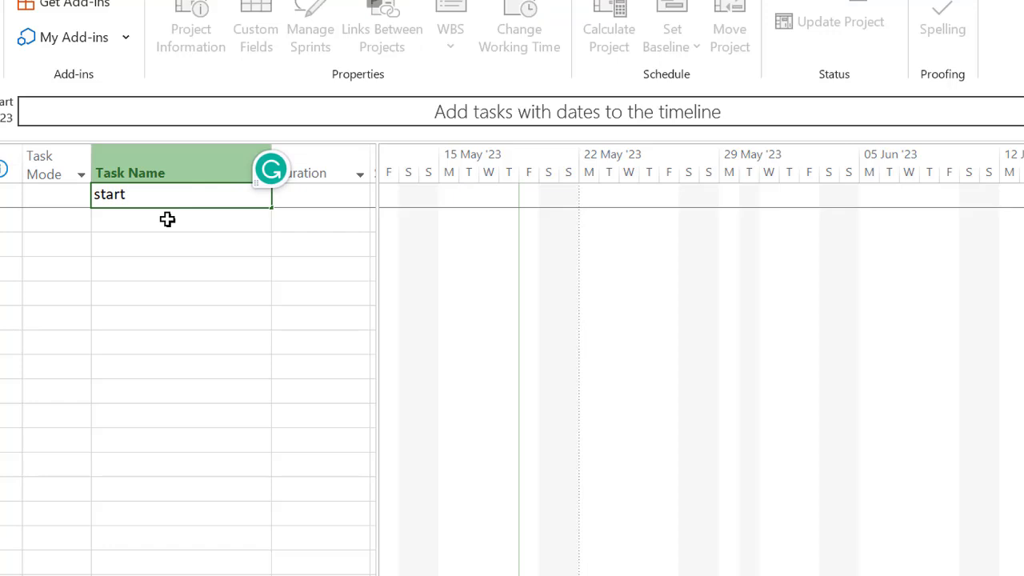
{"action": "key", "text": "Return"}
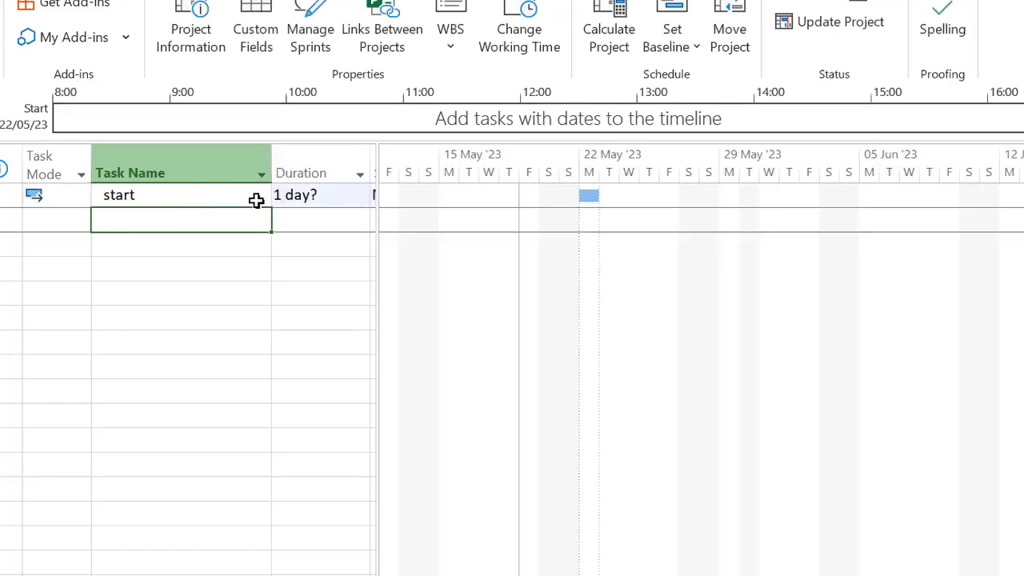
Set the start task's duration to a firm 1 day without the estimate mark.
{"action": "double_click", "coordinate": [378, 245]}
{"action": "left_click", "coordinate": [342, 195]}
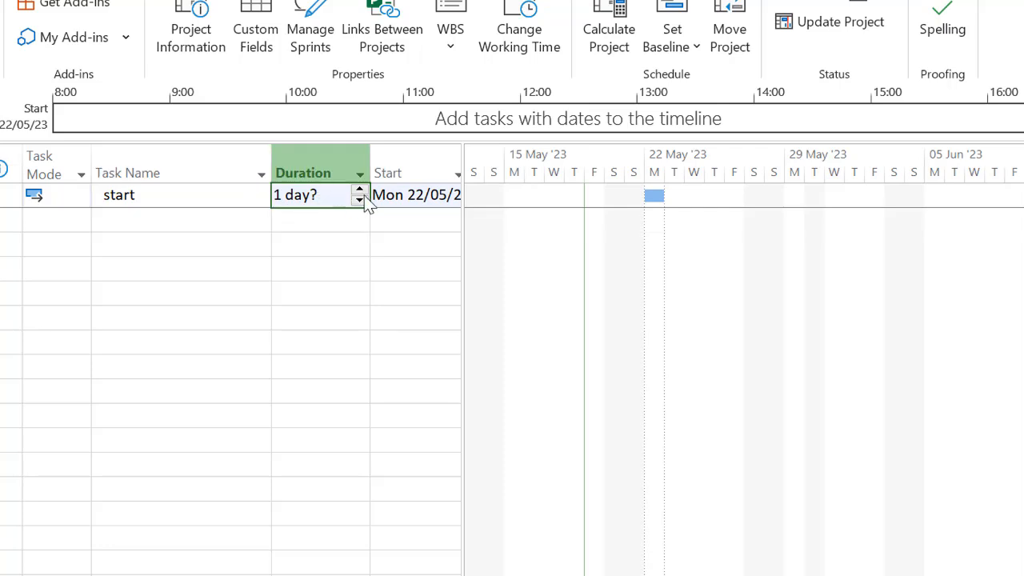
{"action": "left_click", "coordinate": [360, 192]}
{"action": "left_click", "coordinate": [360, 201]}
{"action": "left_click", "coordinate": [318, 194]}
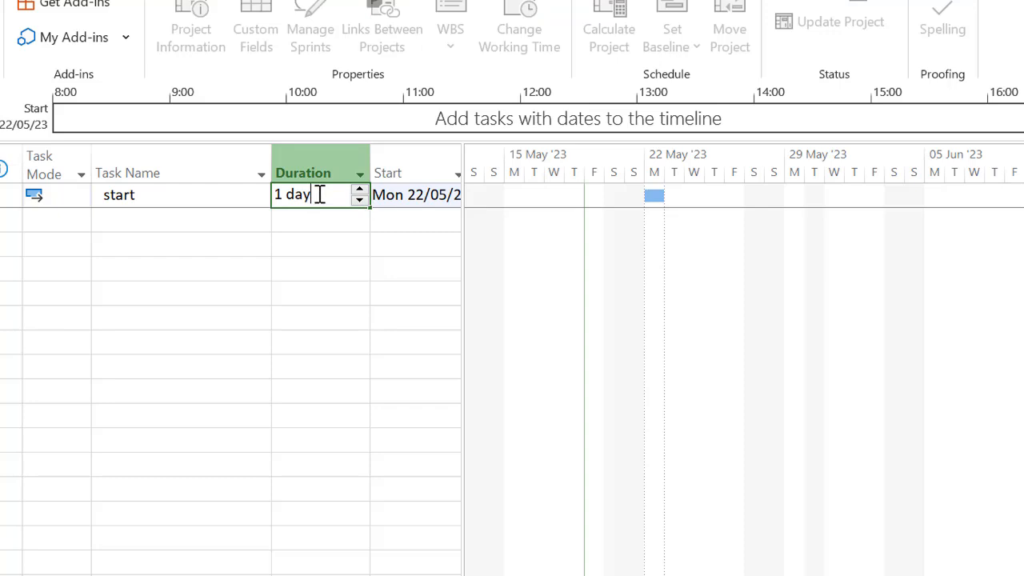
{"action": "left_click", "coordinate": [206, 216]}
Turn the start task into a milestone by setting its duration to 0 days.
{"action": "left_click", "coordinate": [335, 195]}
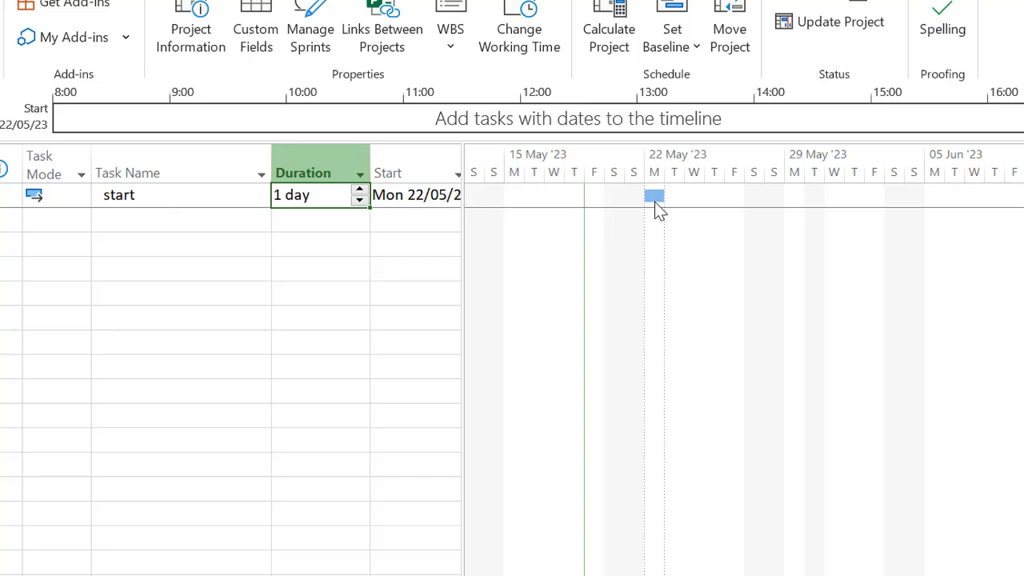
{"action": "left_click", "coordinate": [359, 201]}
{"action": "left_click", "coordinate": [185, 196]}
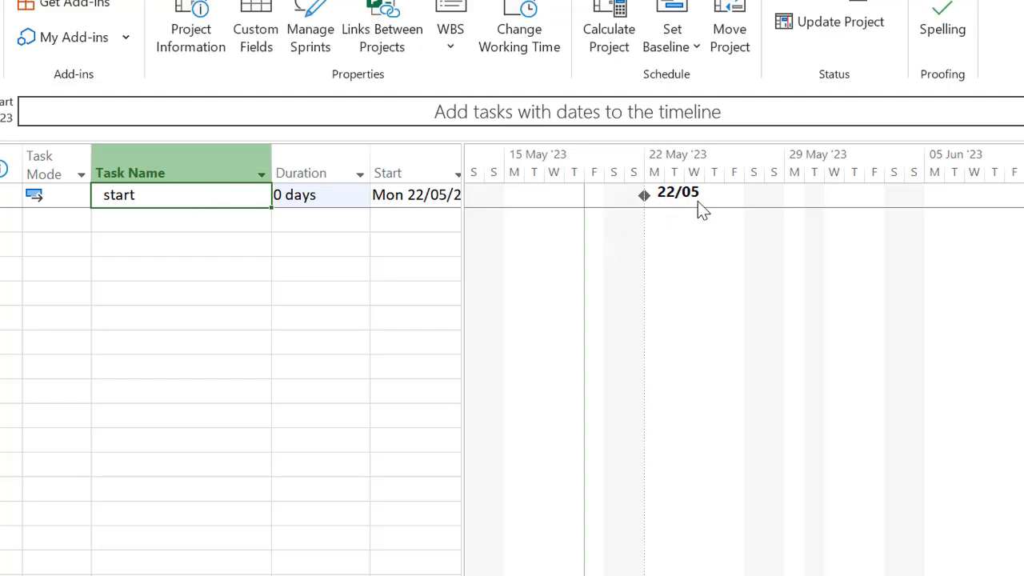
{"action": "left_click", "coordinate": [159, 220]}
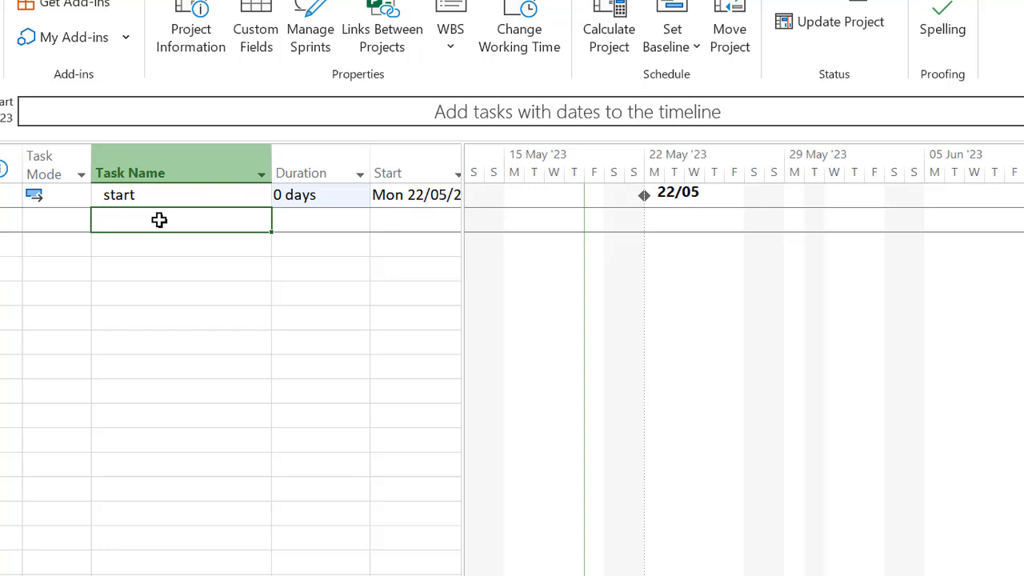
Add tasks named "plan", "design" and "build" in the rows below the start milestone.
{"action": "type", "text": "plan"}
{"action": "key", "text": "Return"}
{"action": "type", "text": "design"}
{"action": "key", "text": "Return"}
{"action": "type", "text": "build"}
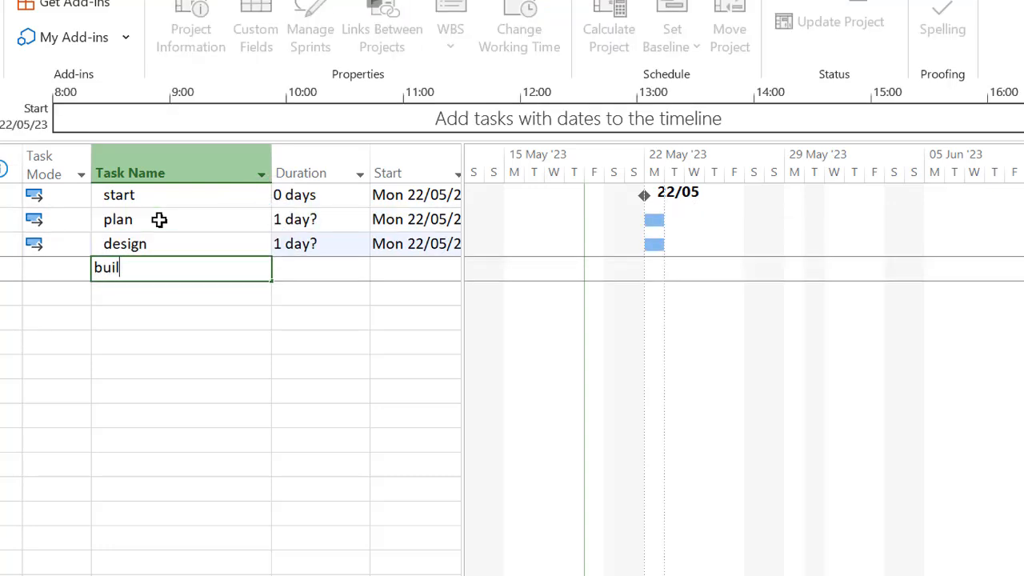
{"action": "key", "text": "Return"}
Add tasks named "test", "install" and "handover" below the build task.
{"action": "type", "text": "test"}
{"action": "key", "text": "Return"}
{"action": "type", "text": "install"}
{"action": "key", "text": "Return"}
{"action": "type", "text": "han"}
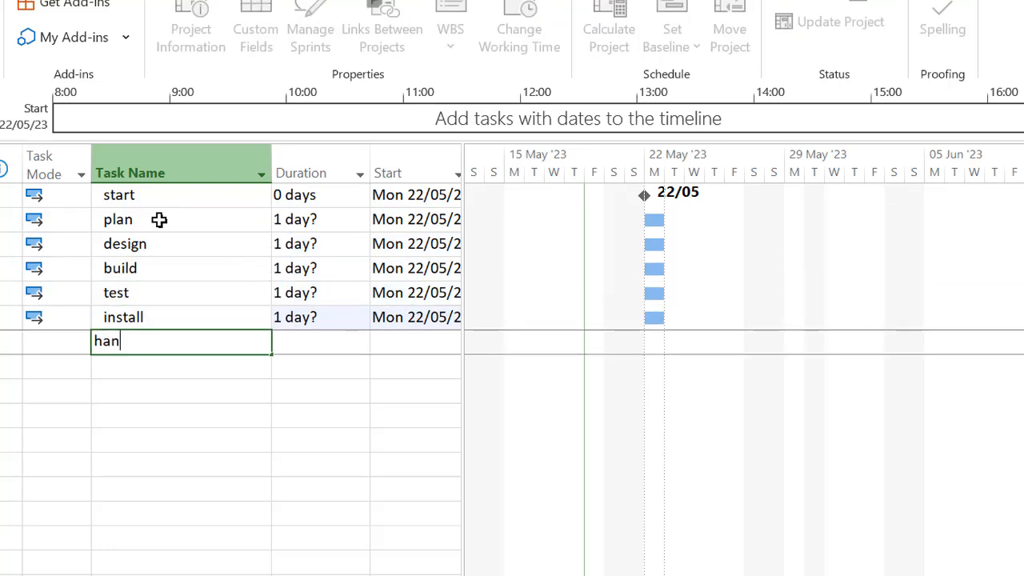
{"action": "type", "text": "dover"}
{"action": "key", "text": "Return"}
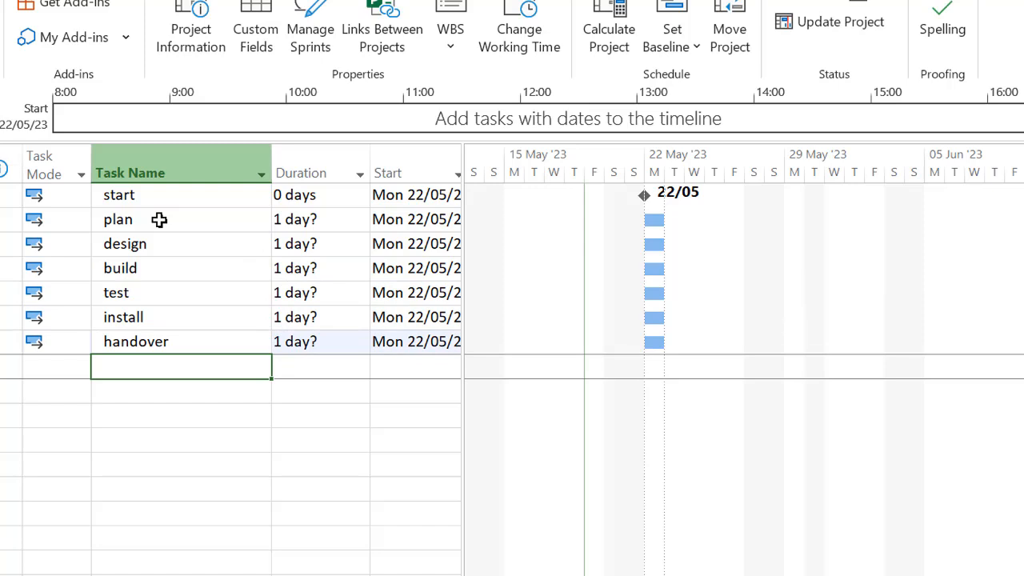
Add a closing task named "finish" and make it a milestone with a duration of 0 days.
{"action": "type", "text": "finish"}
{"action": "left_click", "coordinate": [309, 366]}
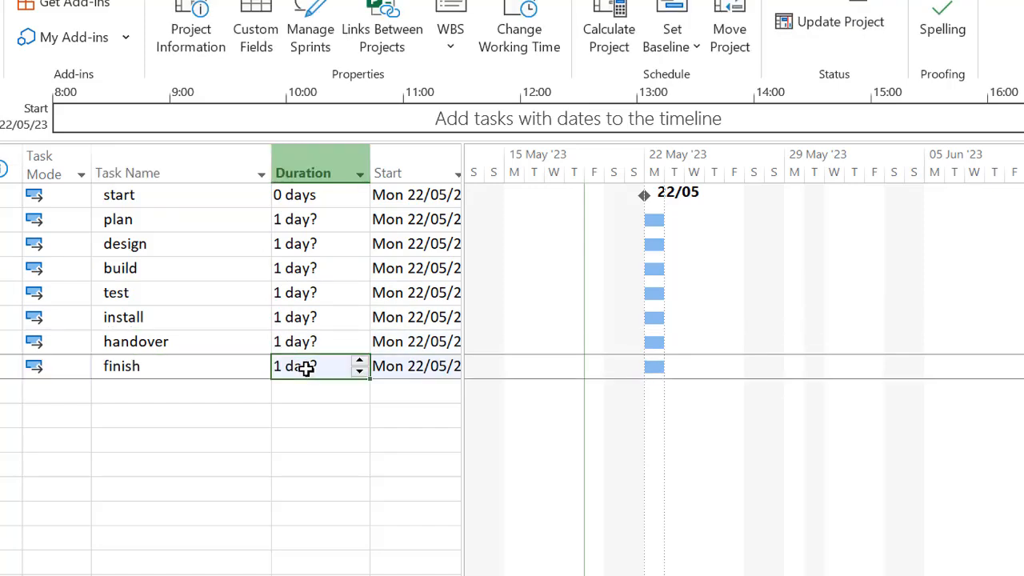
{"action": "left_click", "coordinate": [359, 371]}
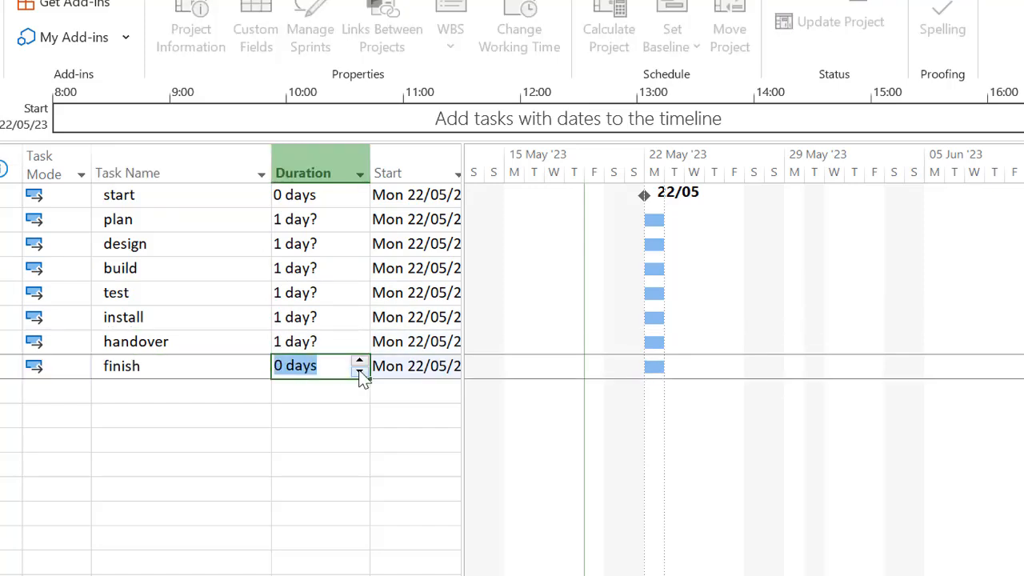
{"action": "left_click", "coordinate": [207, 367]}
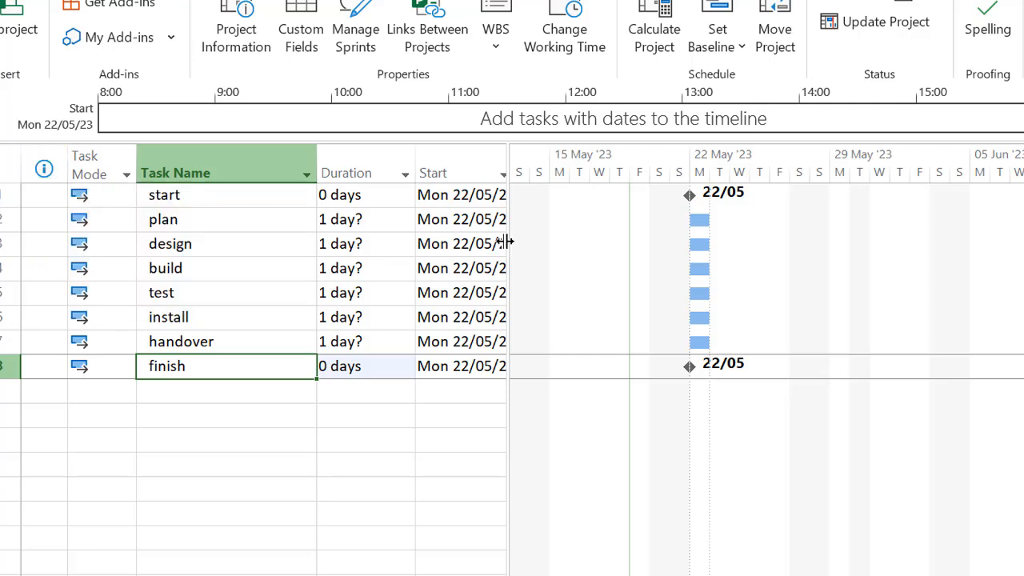
View the Entry table's further columns and the Work and Cost tables, returning to the Entry table with the Gantt chart widened.
{"action": "left_click_drag", "start_coordinate": [505, 241], "coordinate": [890, 235]}
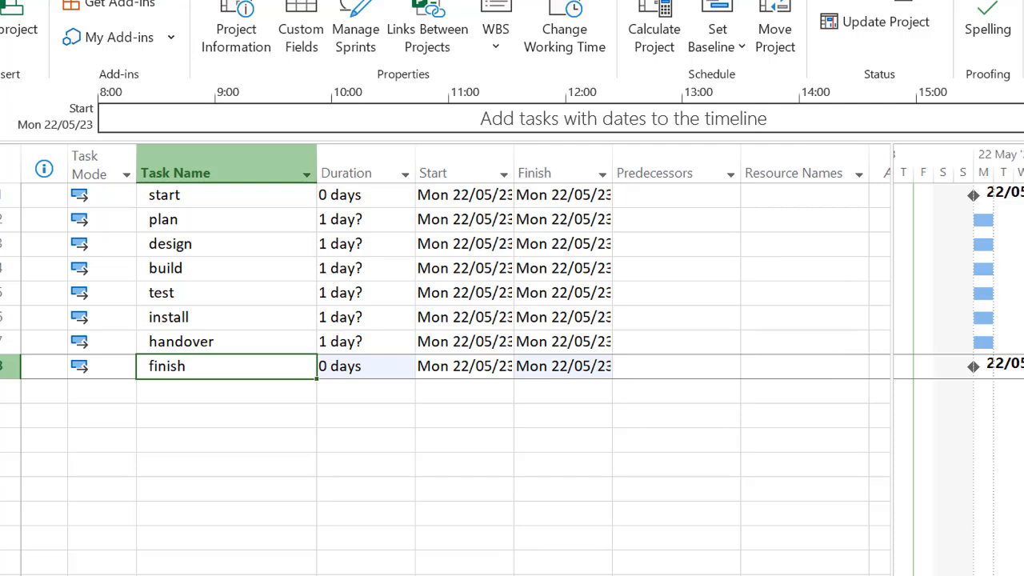
{"action": "left_click", "coordinate": [127, 20]}
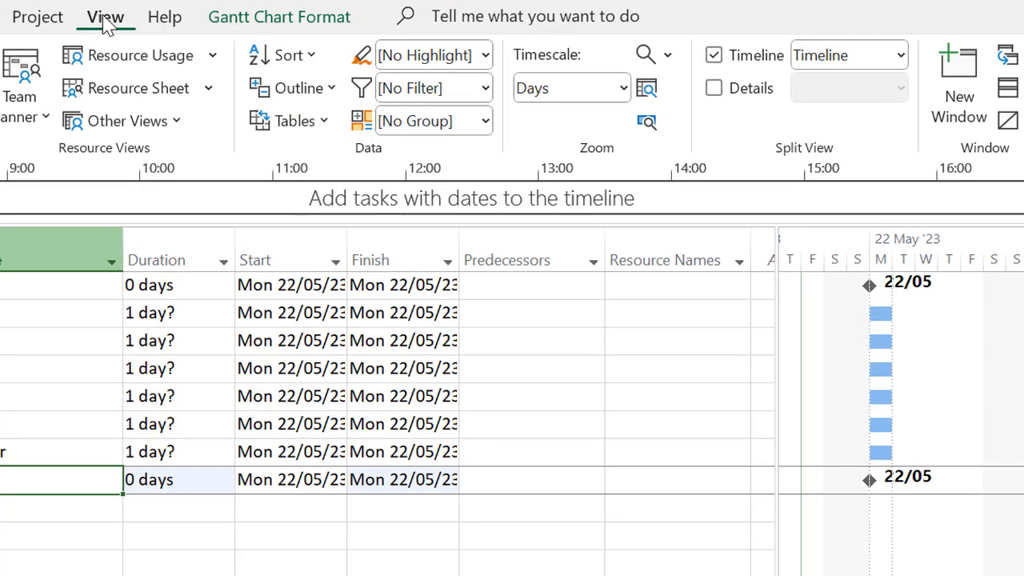
{"action": "left_click", "coordinate": [324, 122]}
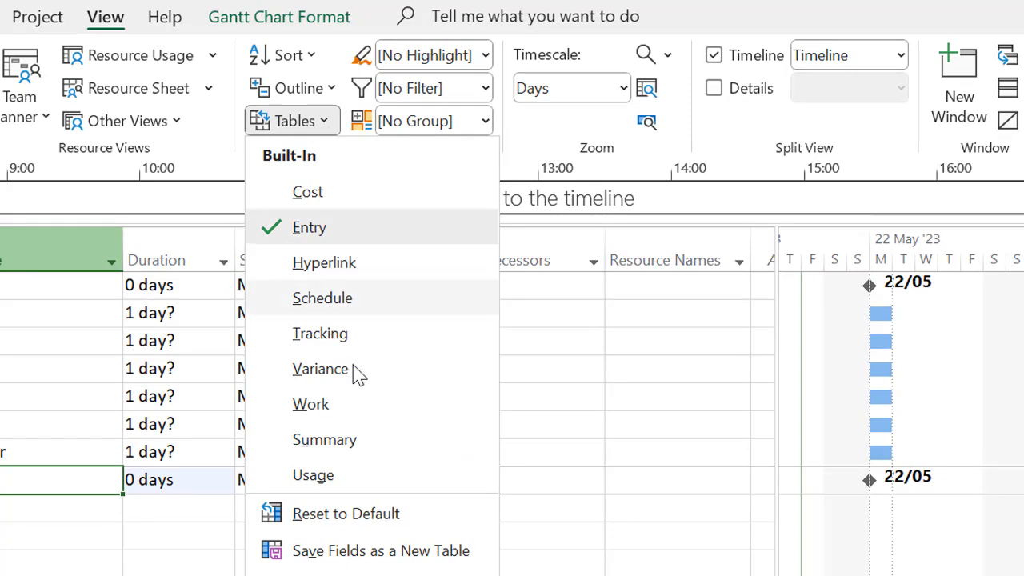
{"action": "left_click", "coordinate": [340, 416]}
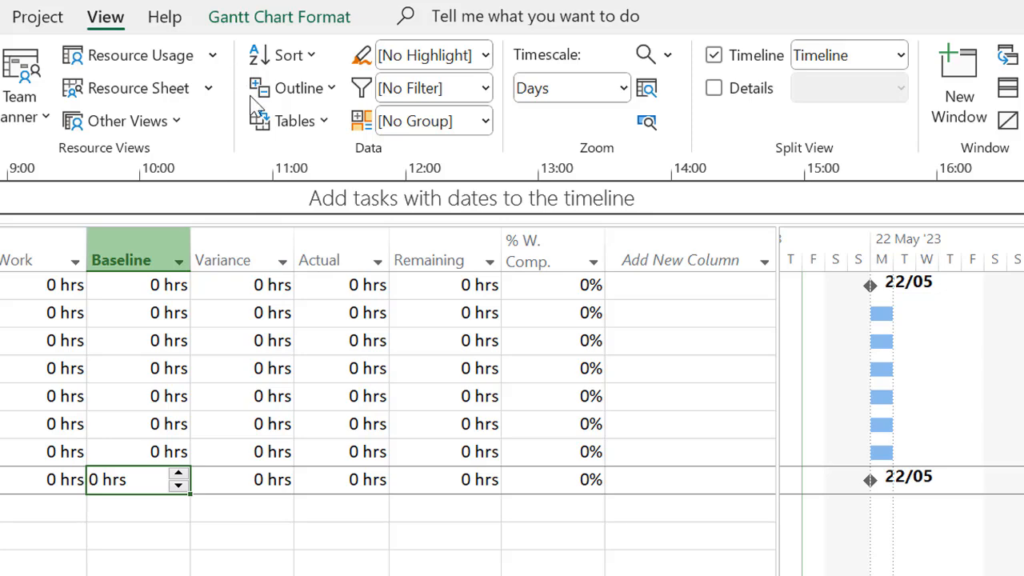
{"action": "left_click", "coordinate": [281, 120]}
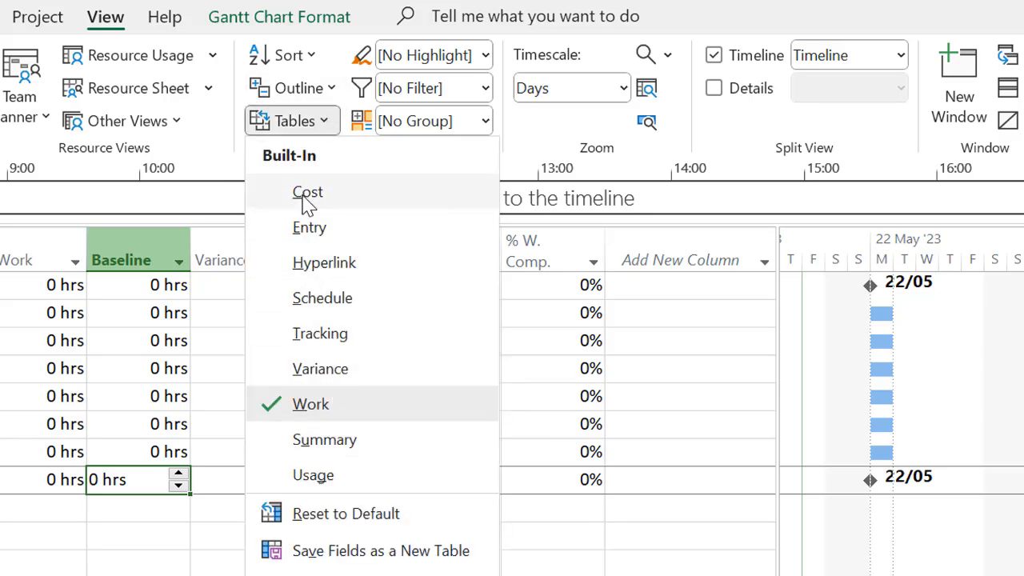
{"action": "left_click", "coordinate": [310, 194]}
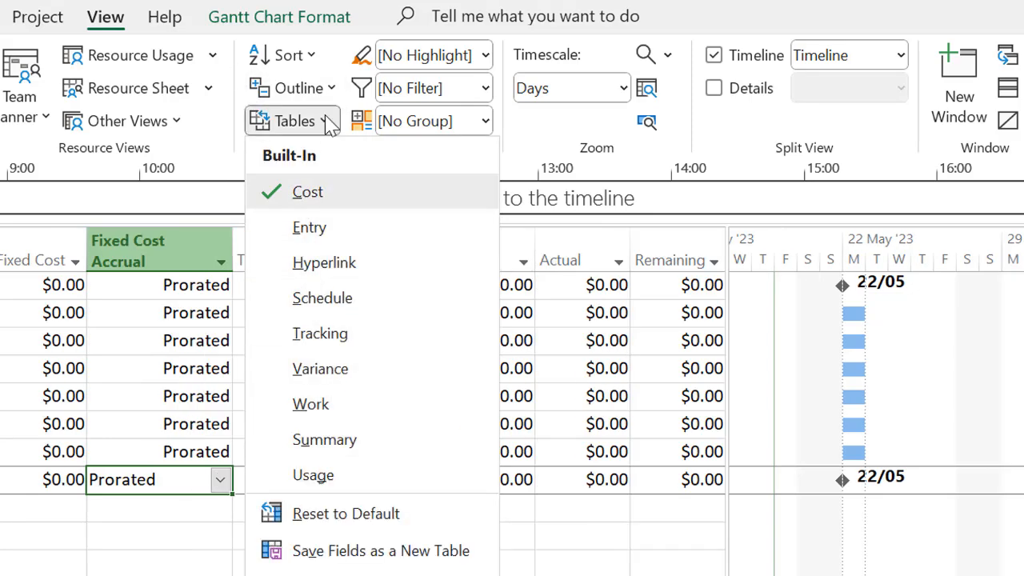
{"action": "left_click", "coordinate": [314, 231]}
{"action": "left_click_drag", "start_coordinate": [753, 384], "coordinate": [242, 391]}
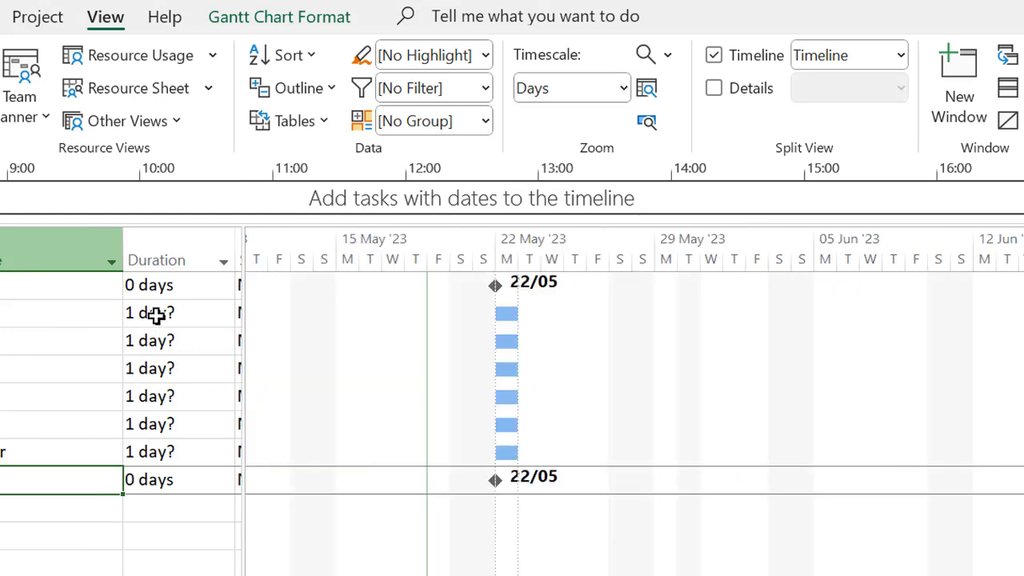
Set the durations of plan to 2 days, design to 5 days and build to 5 days.
{"action": "left_click", "coordinate": [218, 313]}
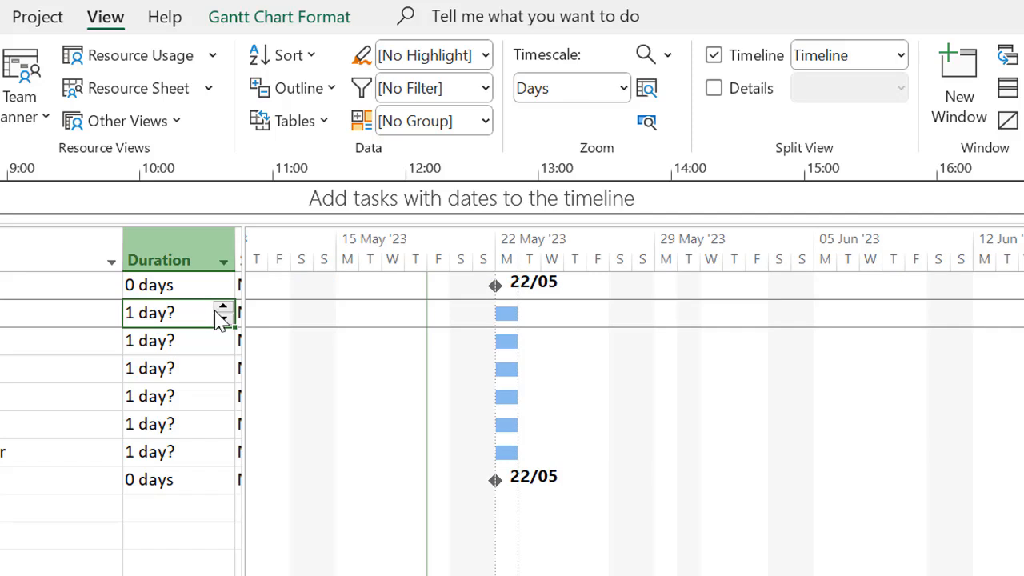
{"action": "left_click", "coordinate": [224, 308]}
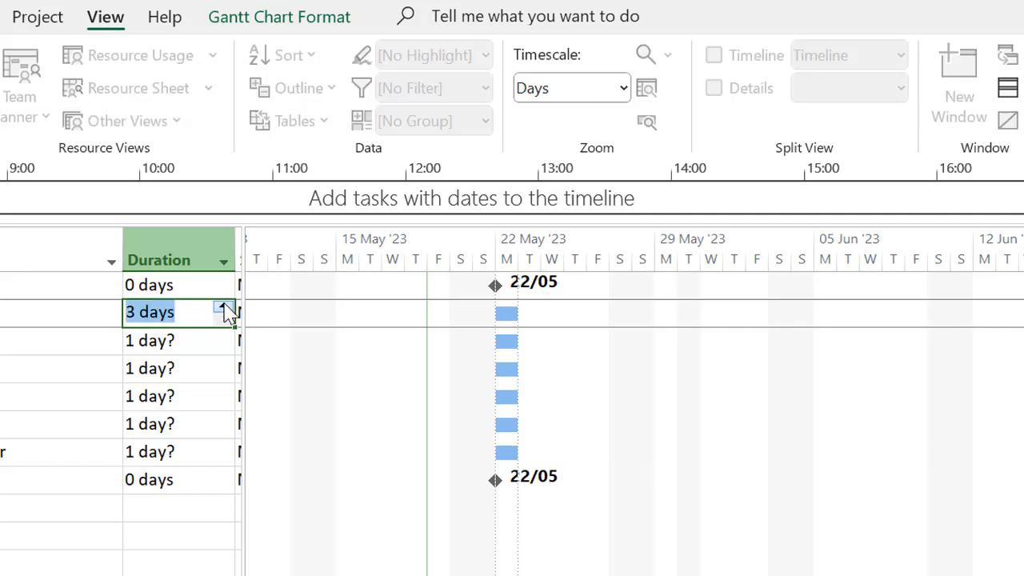
{"action": "left_click", "coordinate": [181, 341]}
{"action": "left_click", "coordinate": [223, 334]}
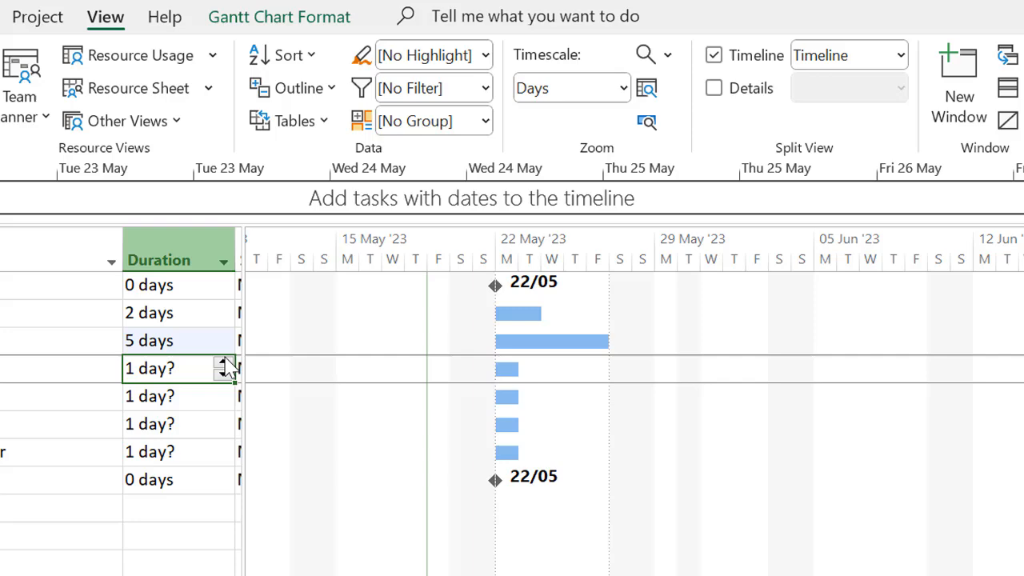
{"action": "left_click", "coordinate": [225, 360]}
{"action": "left_click", "coordinate": [225, 361]}
Set the durations of the test and install tasks to 3 days each.
{"action": "left_click", "coordinate": [185, 394]}
{"action": "left_click", "coordinate": [226, 389]}
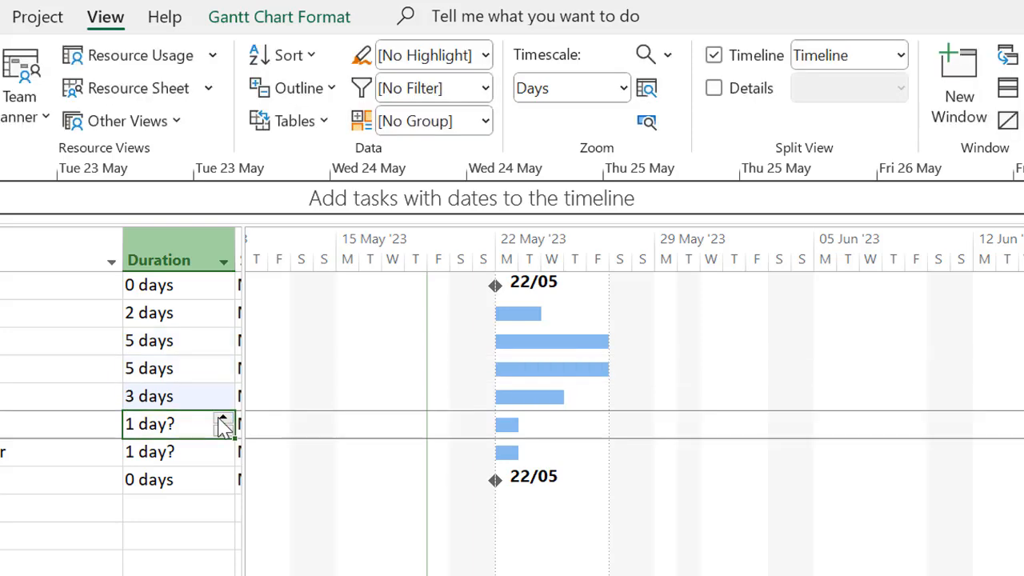
{"action": "left_click", "coordinate": [222, 420]}
{"action": "left_click", "coordinate": [223, 420]}
{"action": "left_click", "coordinate": [216, 448]}
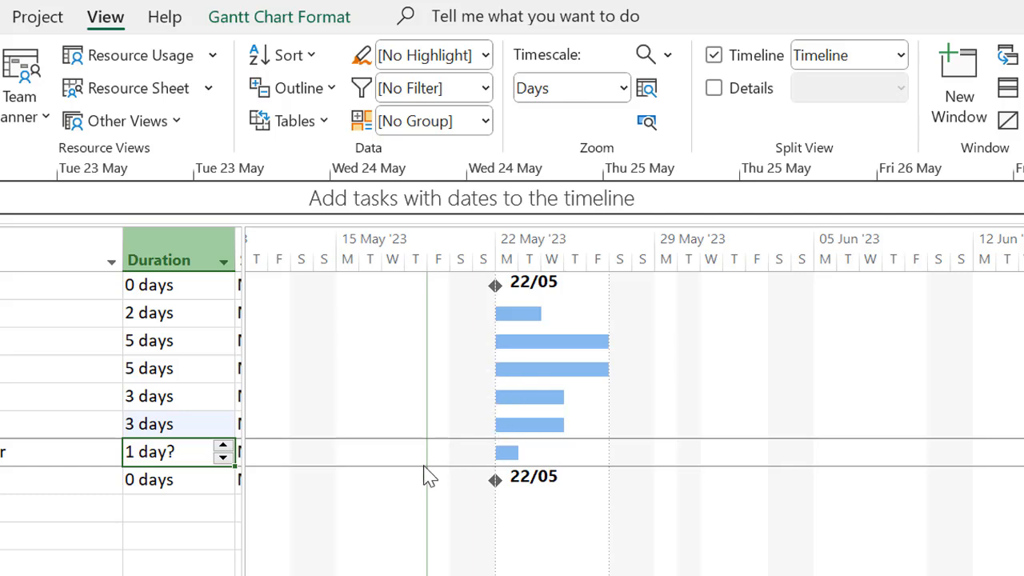
{"action": "scroll", "coordinate": [632, 408], "scroll_direction": "right", "scroll_amount": 3}
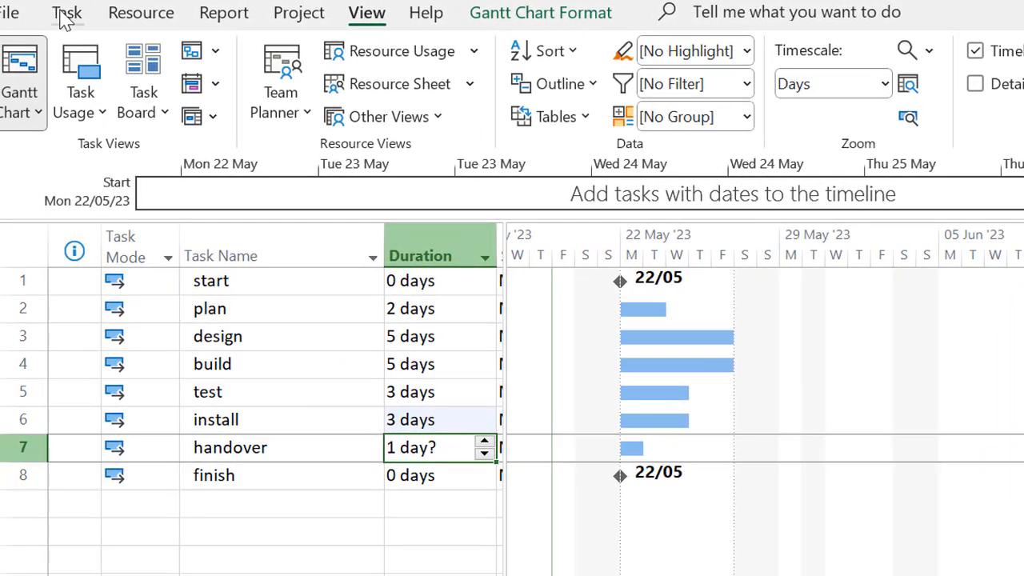
Link all tasks from start to finish in sequence, and remove those links again.
{"action": "left_click", "coordinate": [67, 15]}
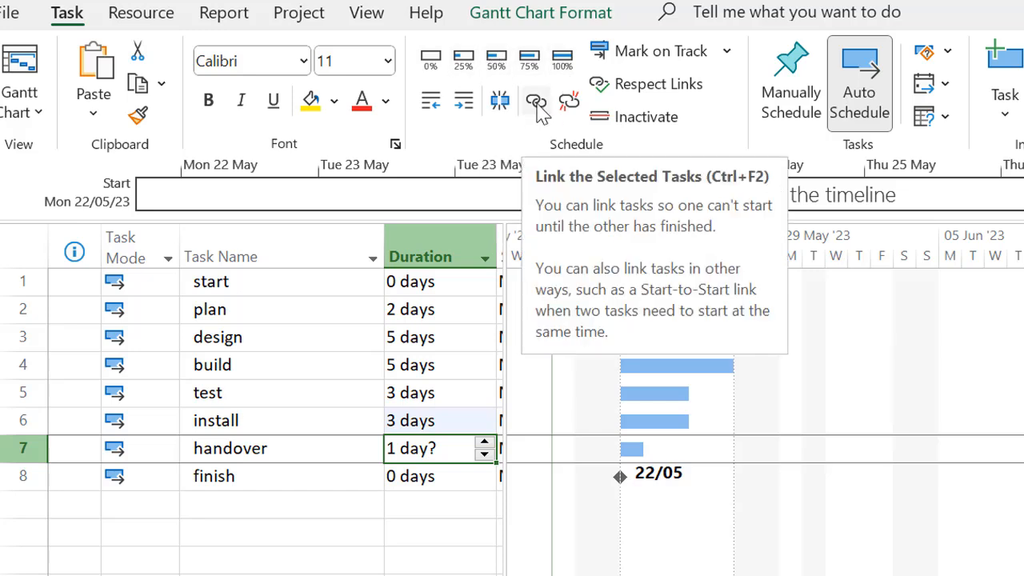
{"action": "left_click_drag", "start_coordinate": [284, 285], "coordinate": [279, 494]}
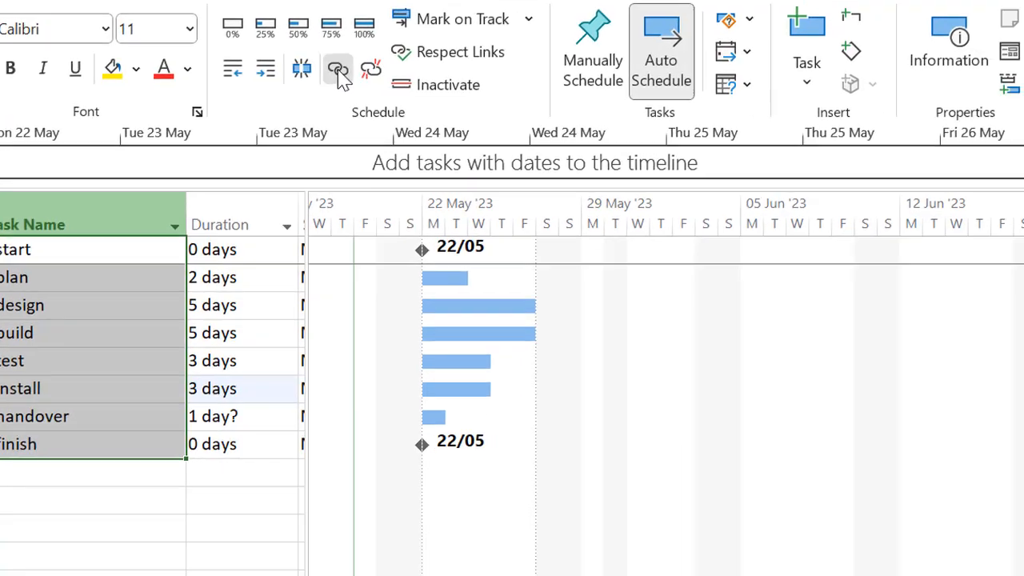
{"action": "left_click", "coordinate": [536, 100]}
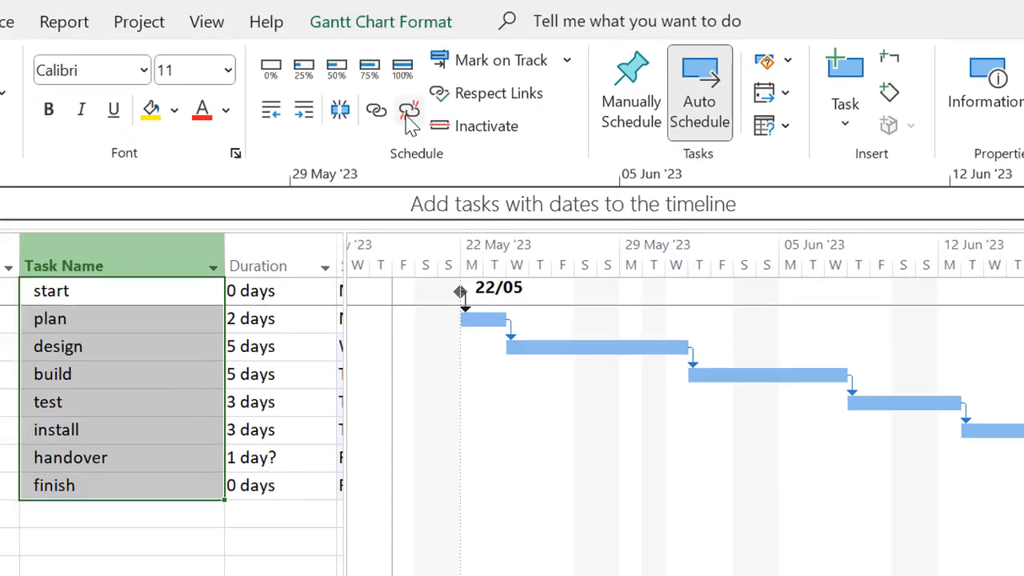
{"action": "left_click", "coordinate": [284, 56]}
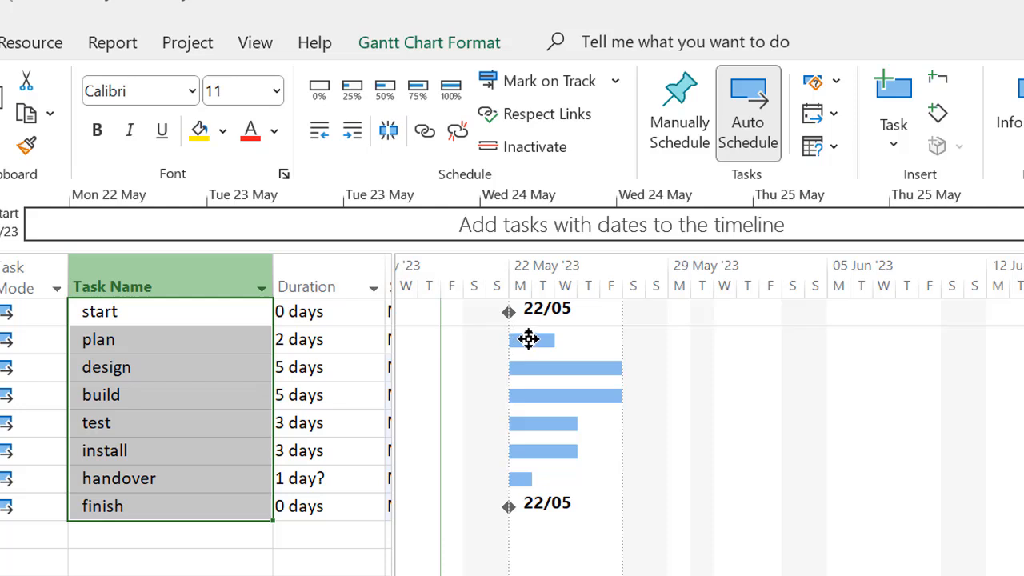
Link plan to design in the Gantt chart and plan to test from the task list, and remove the plan-to-test link.
{"action": "left_click_drag", "start_coordinate": [528, 340], "coordinate": [527, 369]}
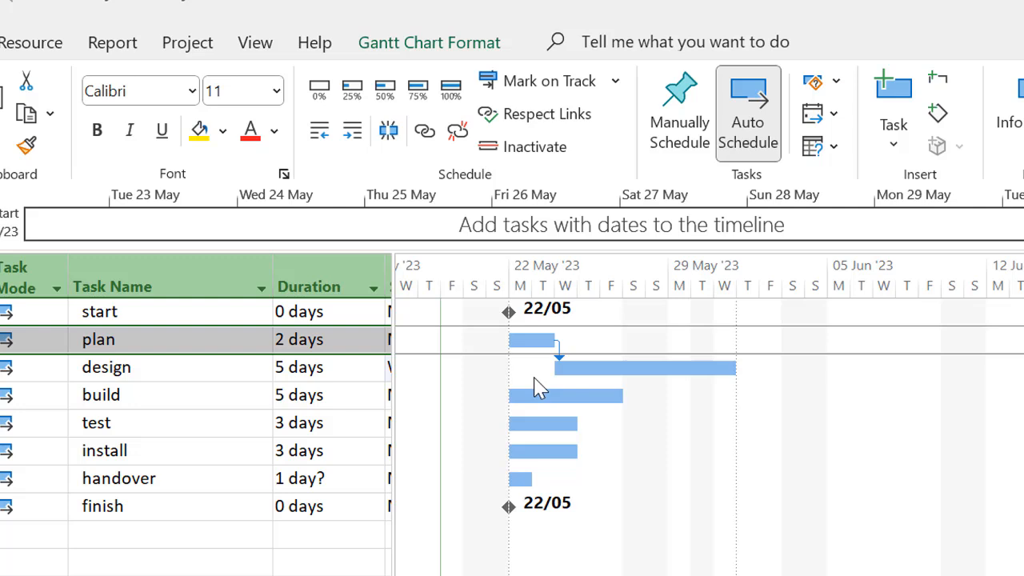
{"action": "left_click", "coordinate": [138, 339]}
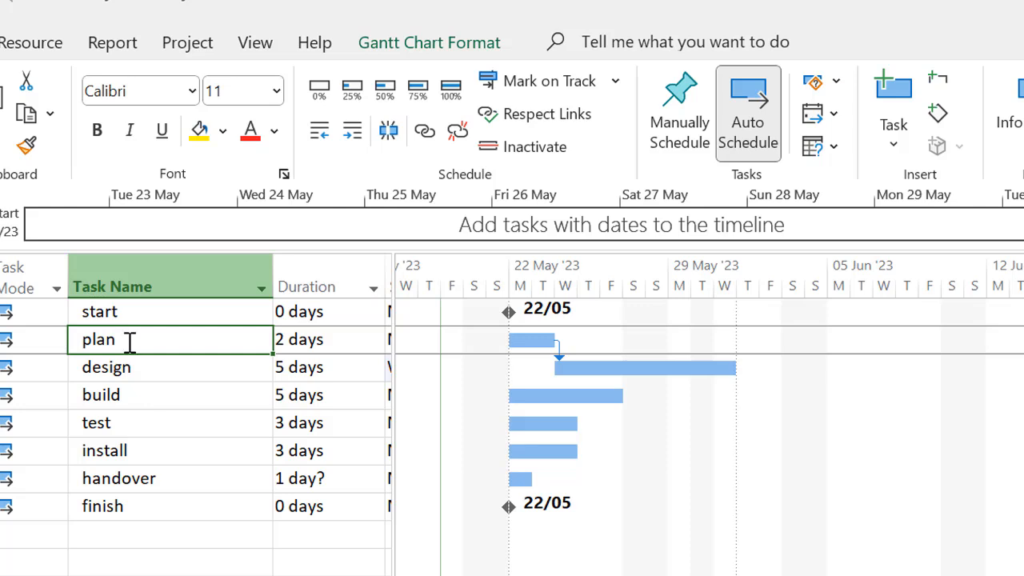
{"action": "left_click", "coordinate": [142, 425], "text": "ctrl"}
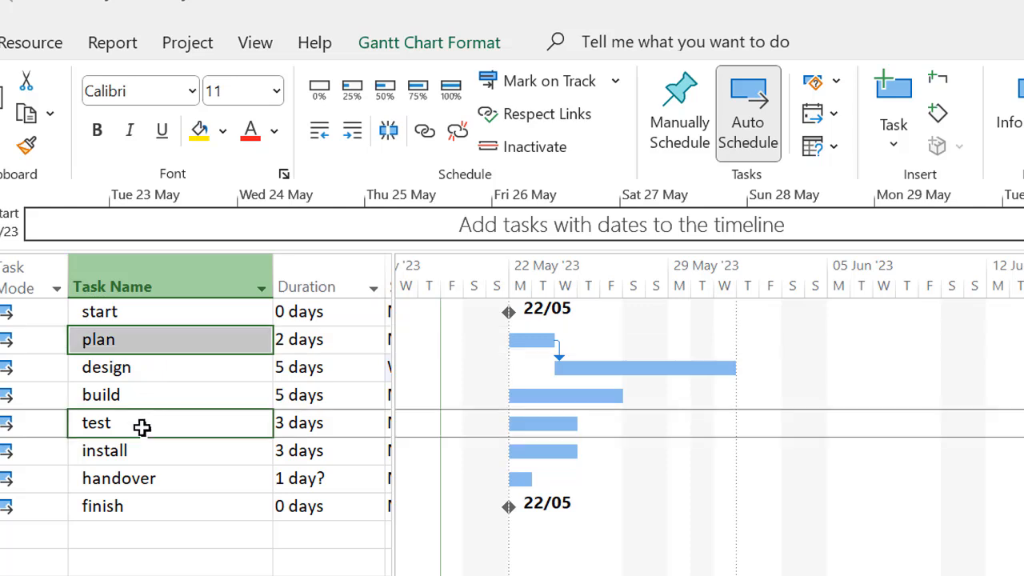
{"action": "left_click", "coordinate": [425, 131]}
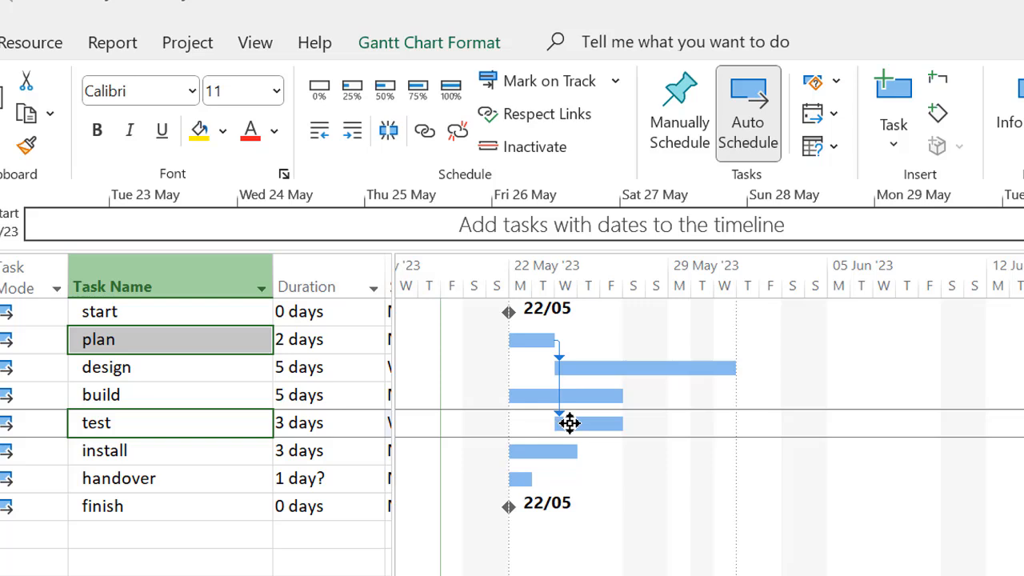
{"action": "left_click", "coordinate": [457, 132]}
Link test to plan with test as the predecessor, and undo the trial links between the tasks.
{"action": "left_click", "coordinate": [175, 426]}
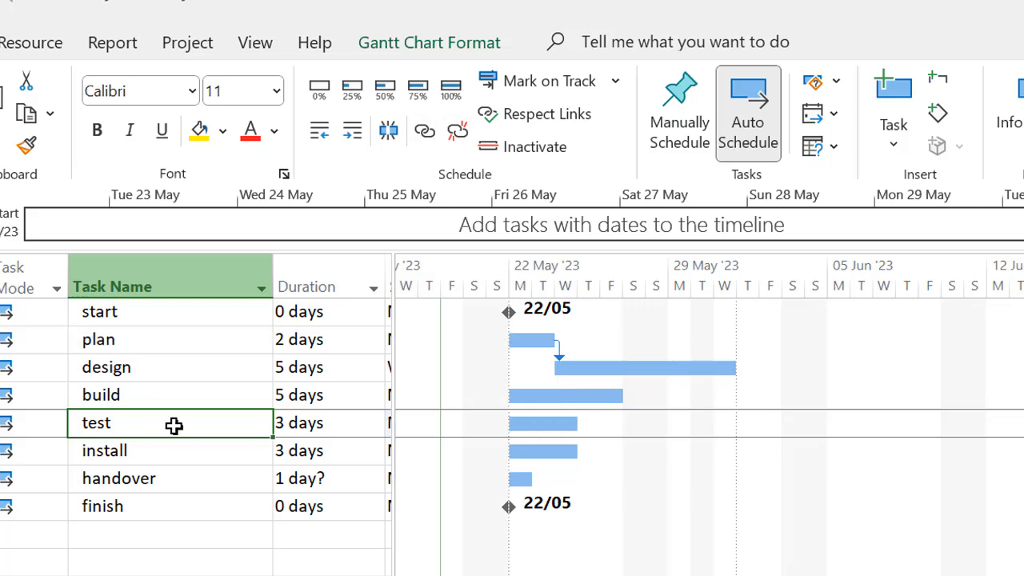
{"action": "left_click", "coordinate": [175, 426]}
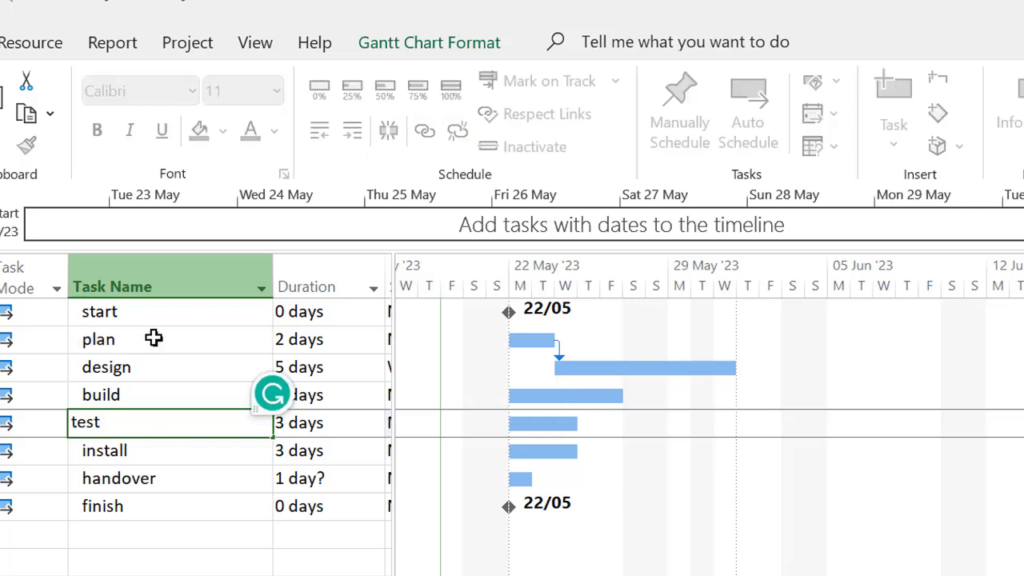
{"action": "left_click", "coordinate": [153, 339]}
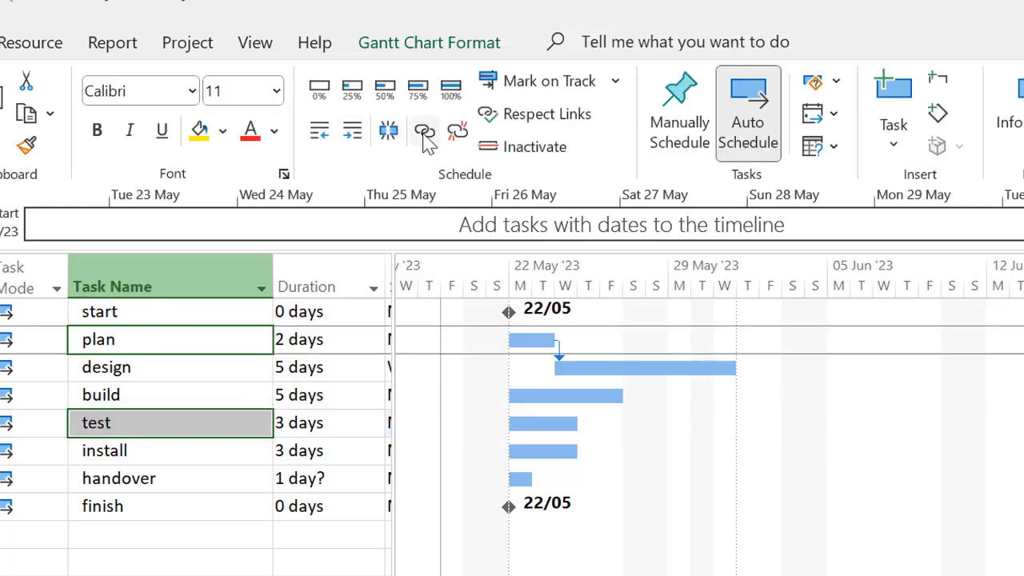
{"action": "left_click", "coordinate": [427, 132]}
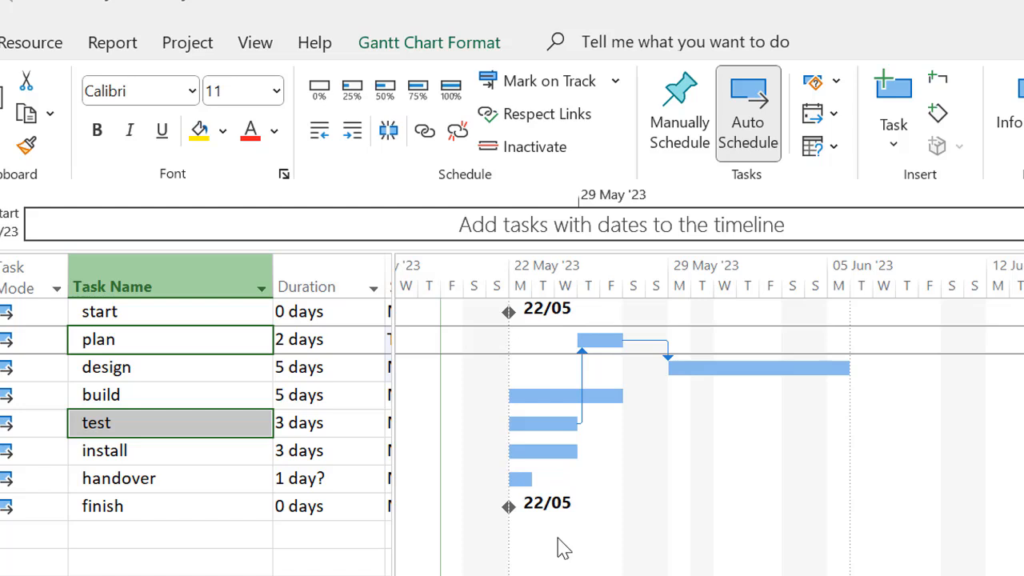
{"action": "key", "text": "ctrl+z"}
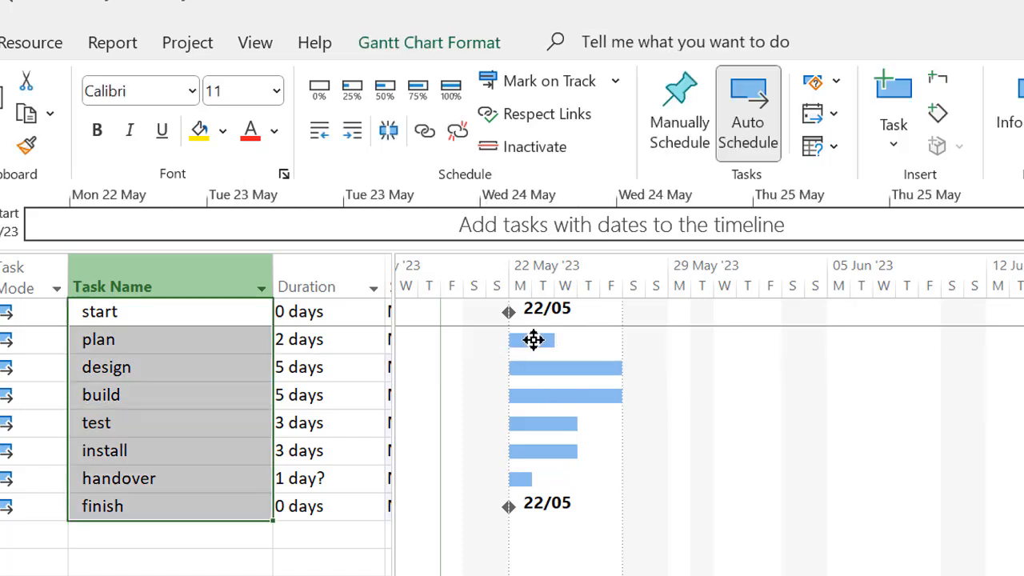
Move the plan task's bar in the Gantt chart to start on Wednesday 31 May 2023, and select the task's name.
{"action": "mouse_move", "coordinate": [534, 341]}
{"action": "left_mouse_down"}
{"action": "mouse_move", "coordinate": [533, 409]}
{"action": "mouse_move", "coordinate": [524, 352]}
{"action": "mouse_move", "coordinate": [549, 341]}
{"action": "left_mouse_up"}
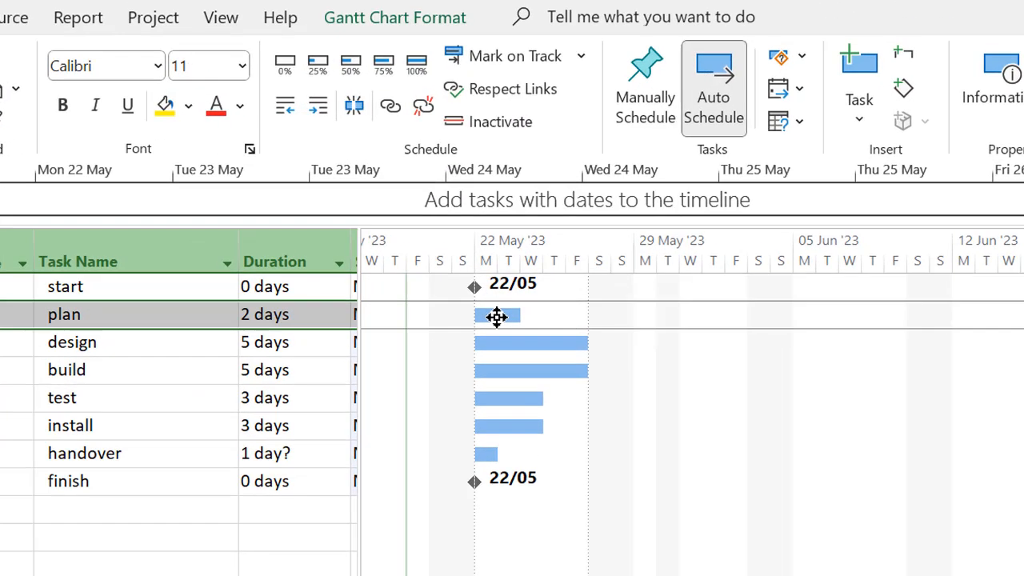
{"action": "left_click_drag", "start_coordinate": [497, 317], "coordinate": [714, 302]}
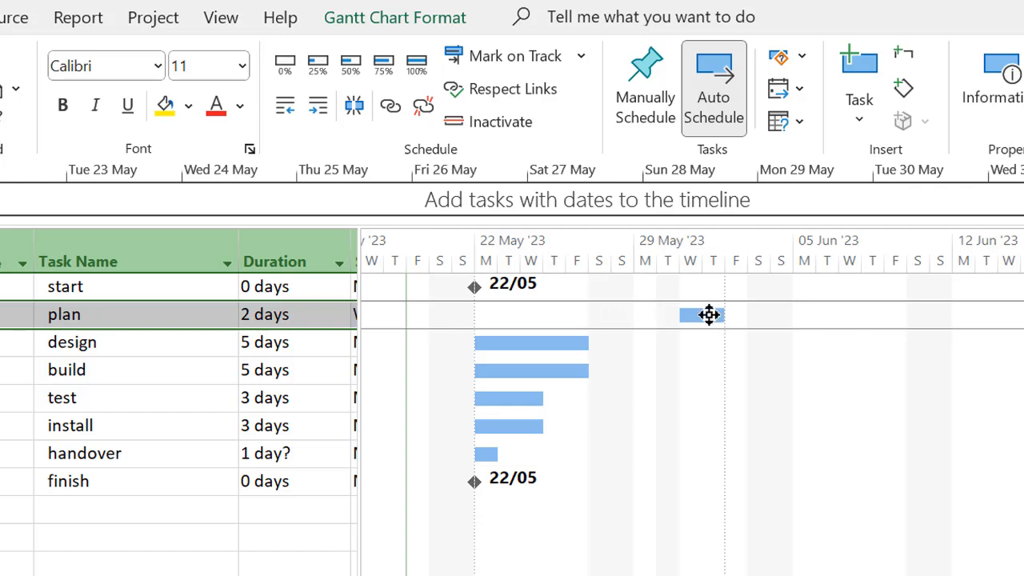
{"action": "left_click", "coordinate": [63, 315]}
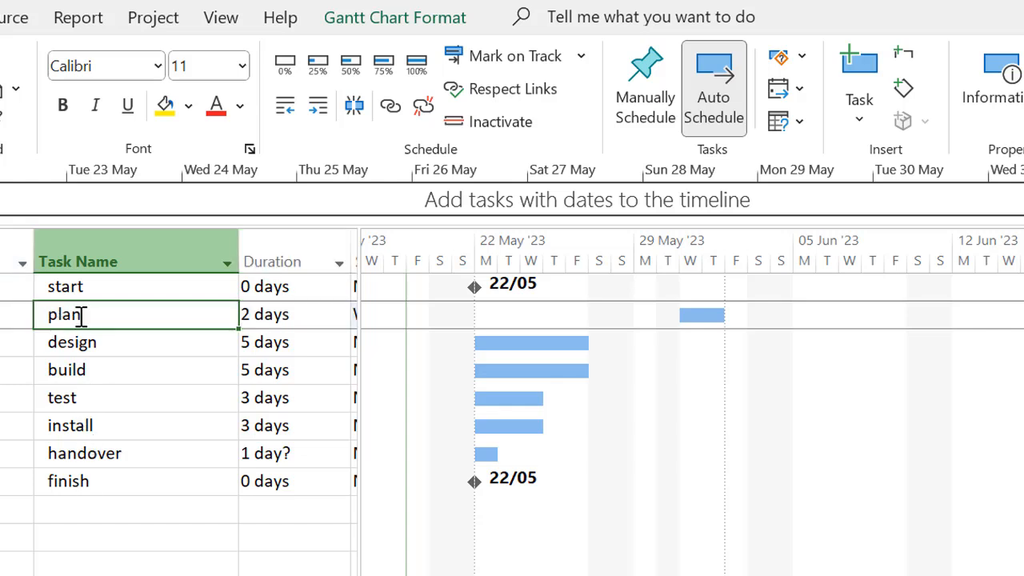
Set the plan task's constraint type to As Soon As Possible in its task information.
{"action": "double_click", "coordinate": [81, 318]}
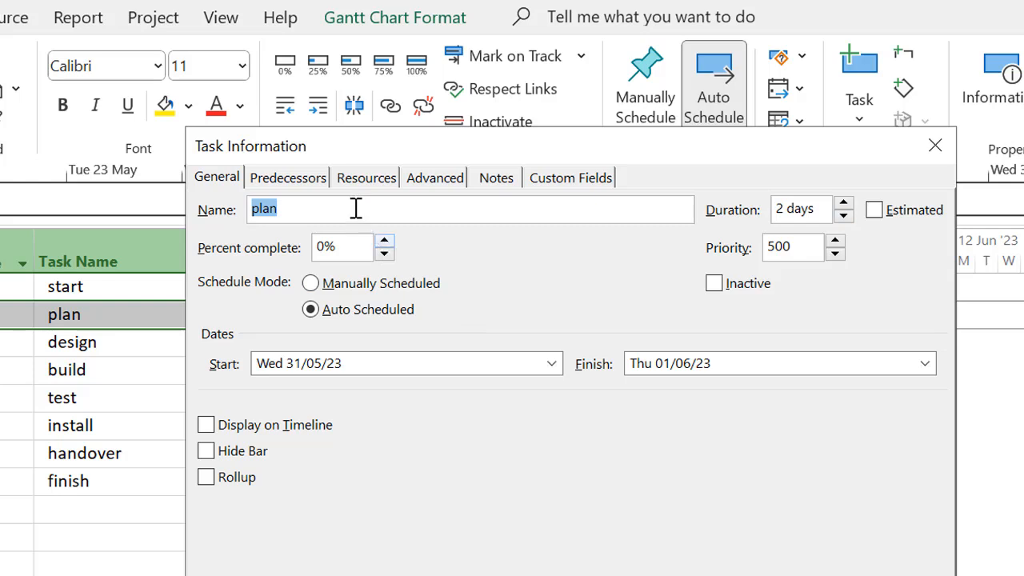
{"action": "left_click", "coordinate": [428, 180]}
{"action": "left_click_drag", "start_coordinate": [519, 149], "coordinate": [692, 392]}
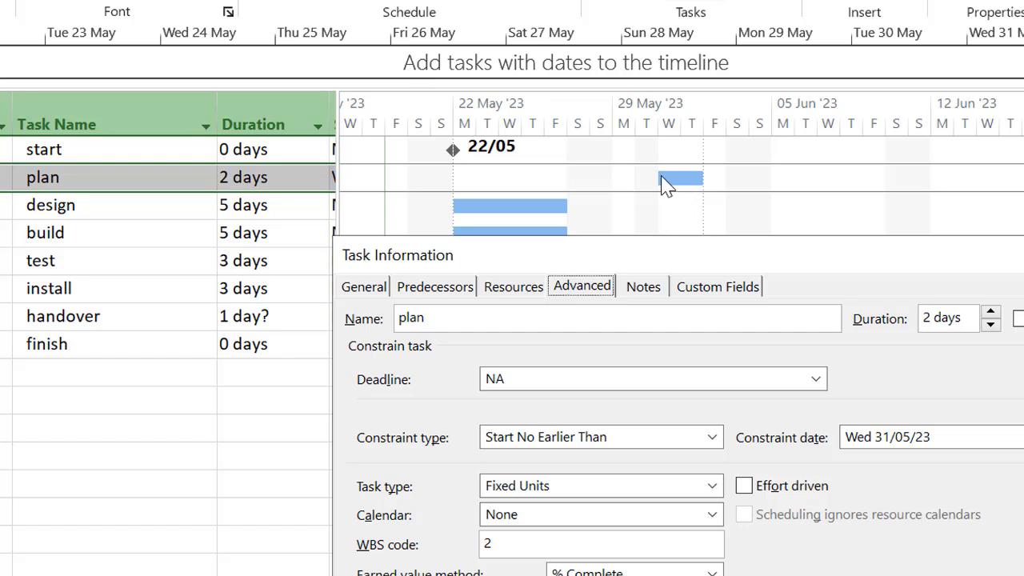
{"action": "left_click", "coordinate": [715, 439]}
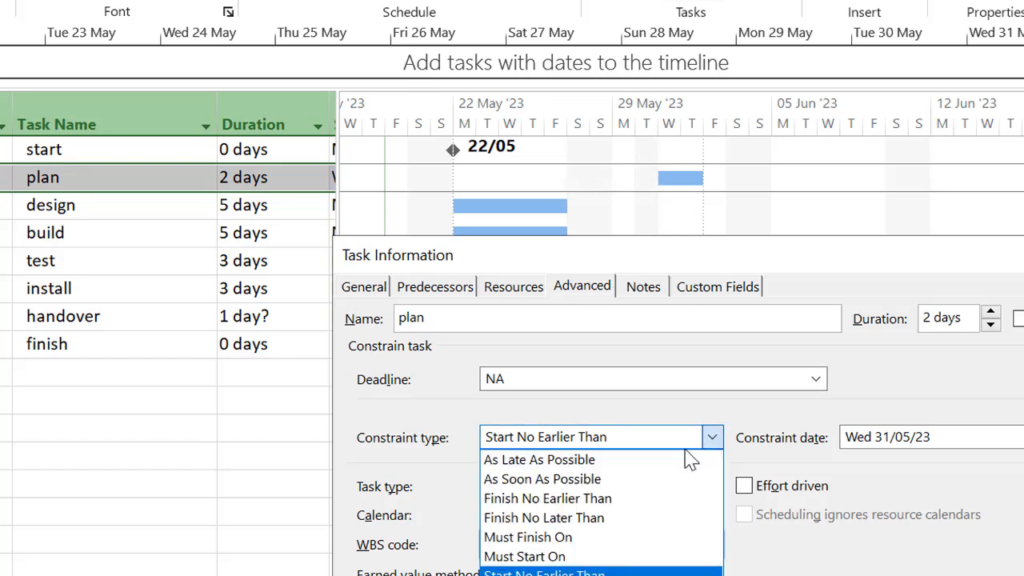
{"action": "left_click", "coordinate": [582, 480]}
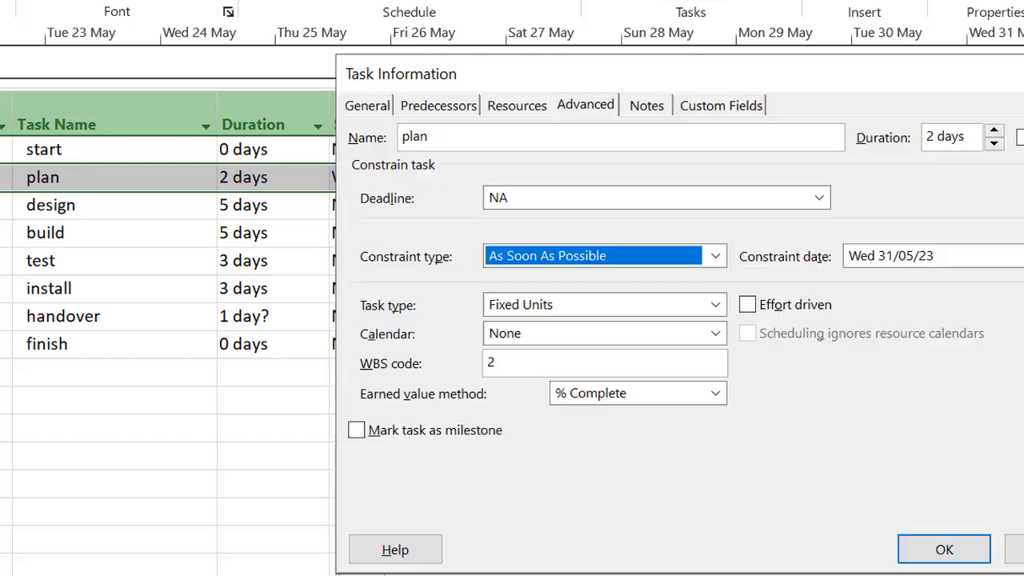
{"action": "left_click", "coordinate": [943, 550]}
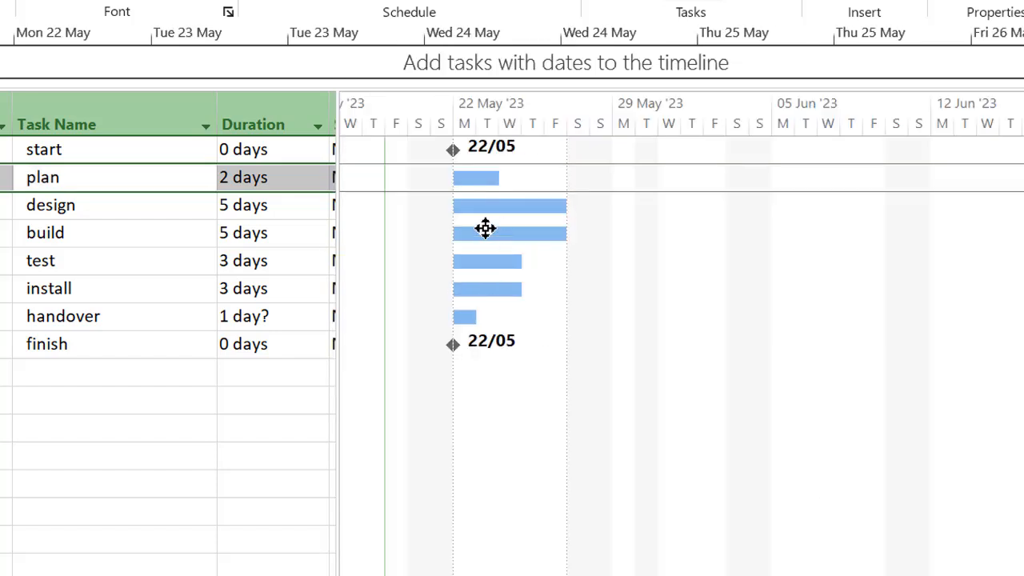
Try moving the design task's bar in the Gantt chart to start on Thursday 1 June 2023, and undo the move.
{"action": "left_click", "coordinate": [489, 206]}
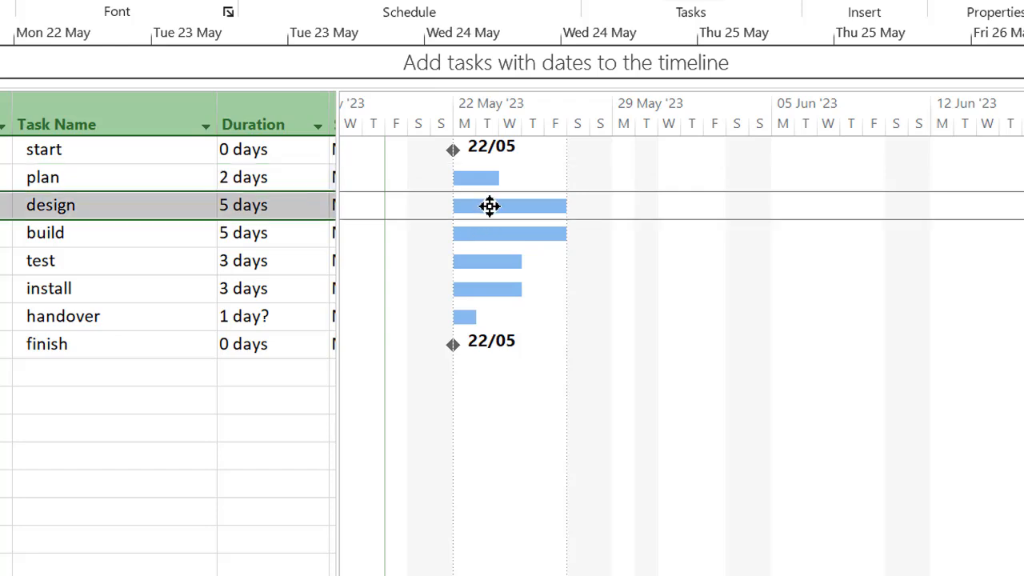
{"action": "left_click_drag", "start_coordinate": [489, 207], "coordinate": [734, 208]}
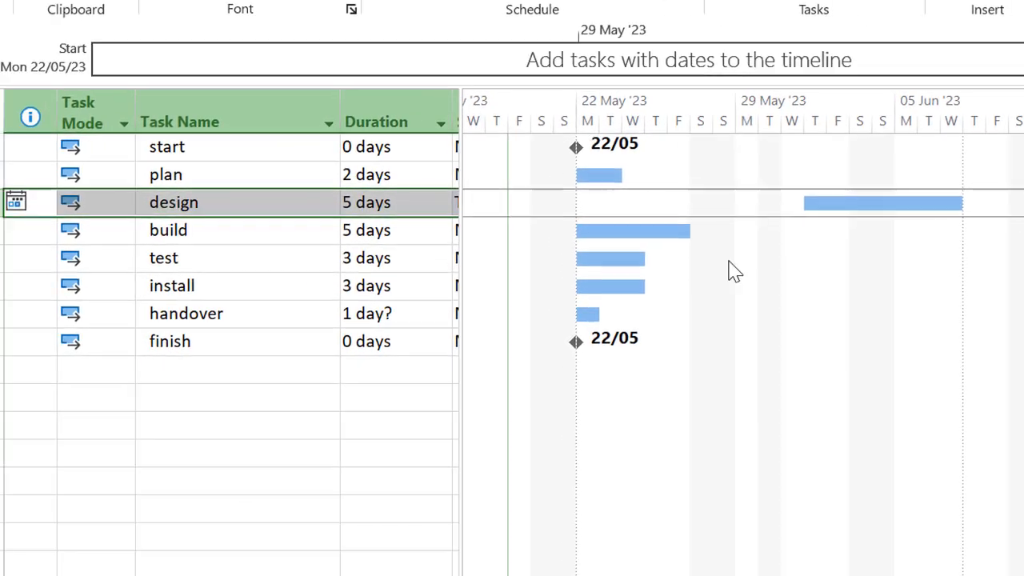
{"action": "mouse_move", "coordinate": [16, 201]}
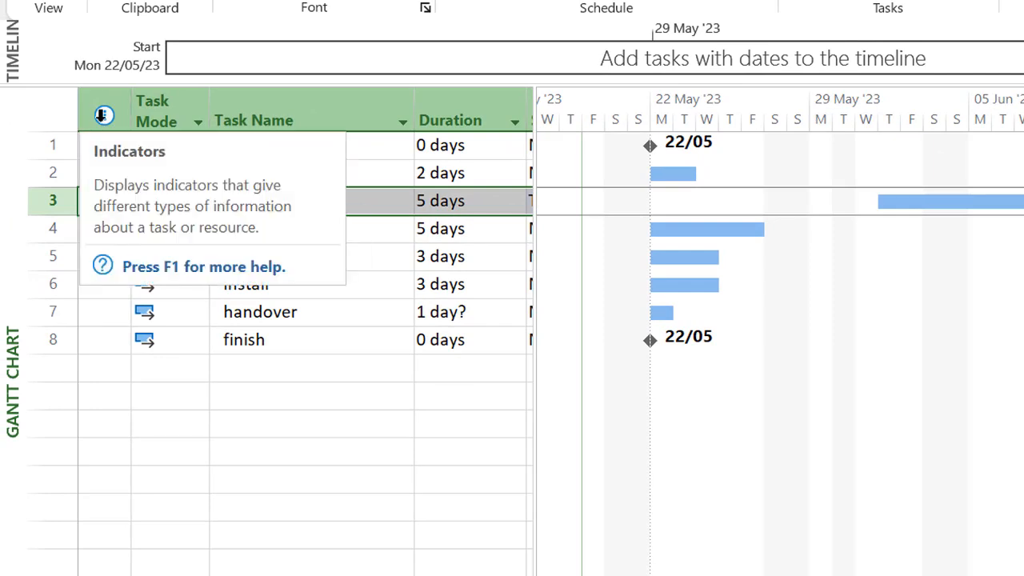
{"action": "mouse_move", "coordinate": [104, 200]}
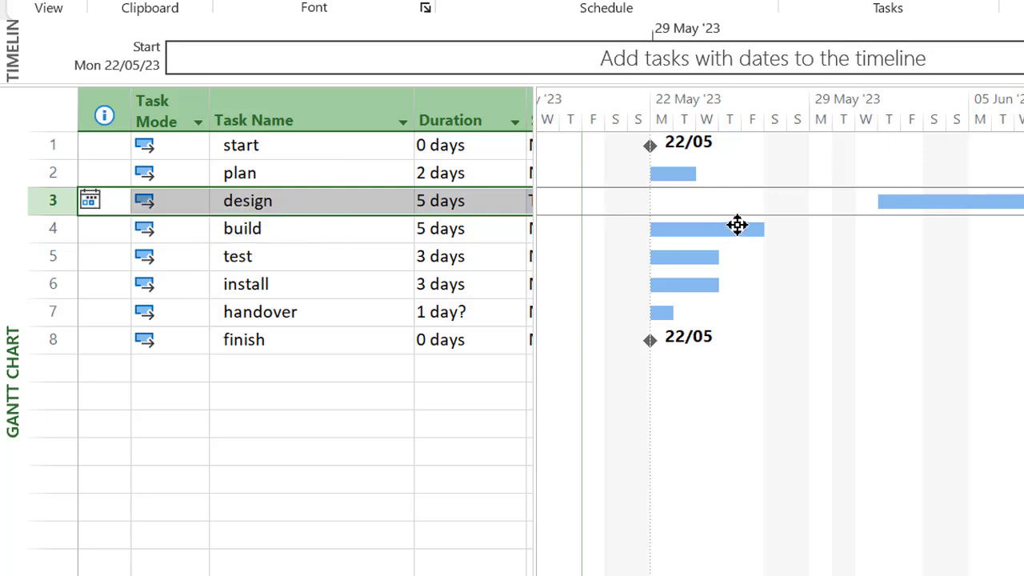
{"action": "left_click", "coordinate": [250, 204]}
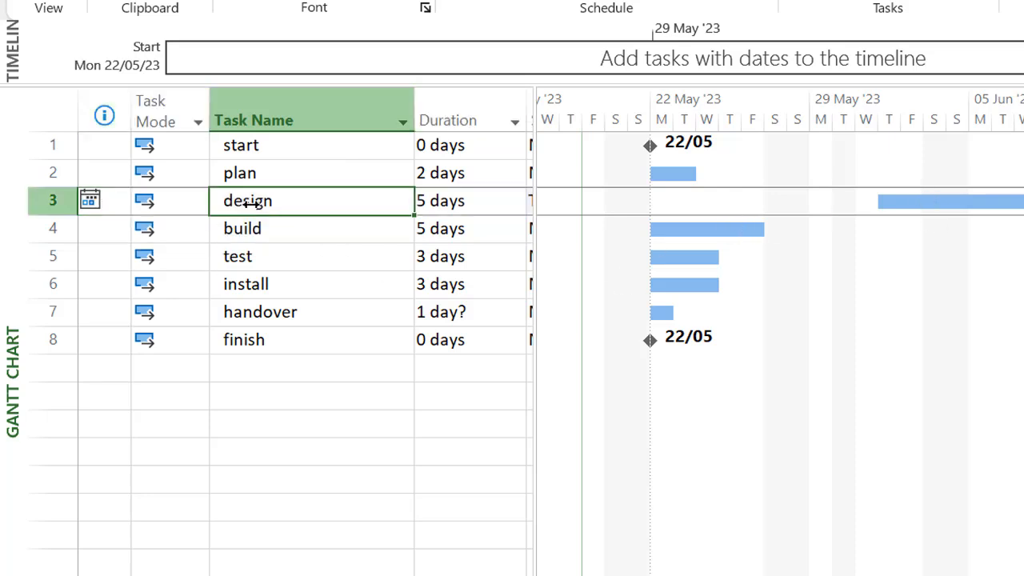
{"action": "key", "text": "ctrl+z"}
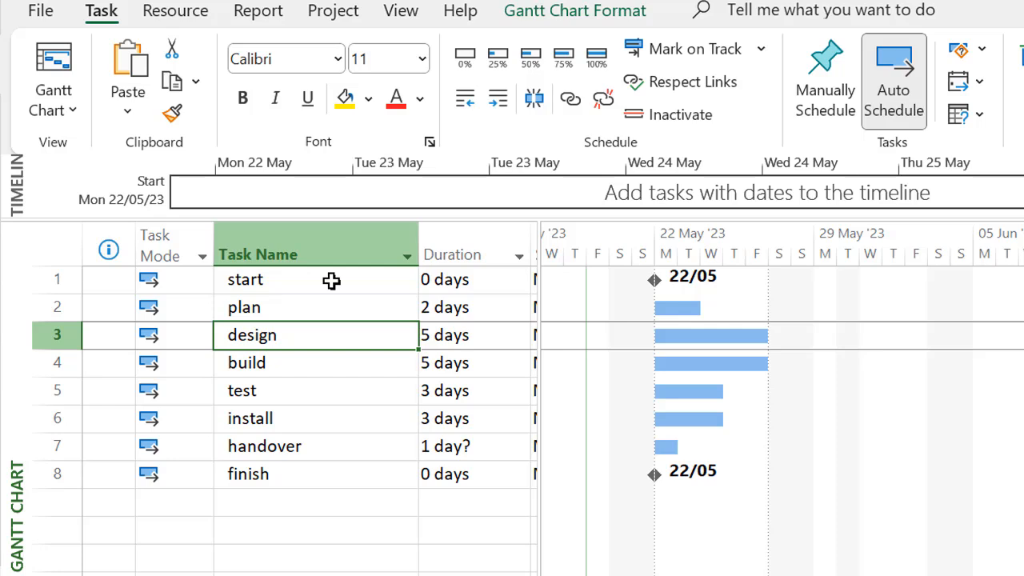
Insert a Definition task above start, and indent start and plan as its subtasks.
{"action": "left_click", "coordinate": [331, 280]}
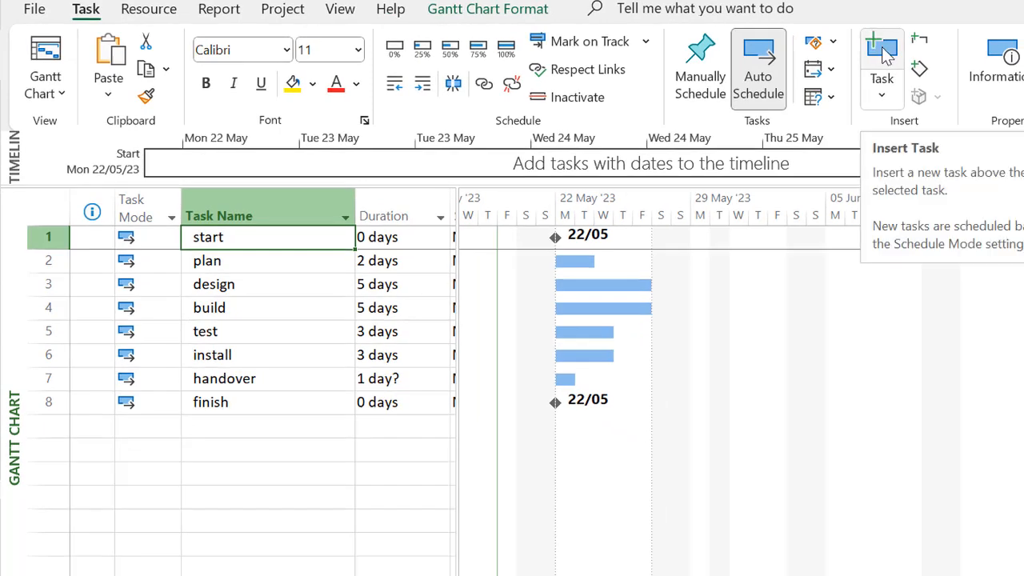
{"action": "left_click", "coordinate": [885, 55]}
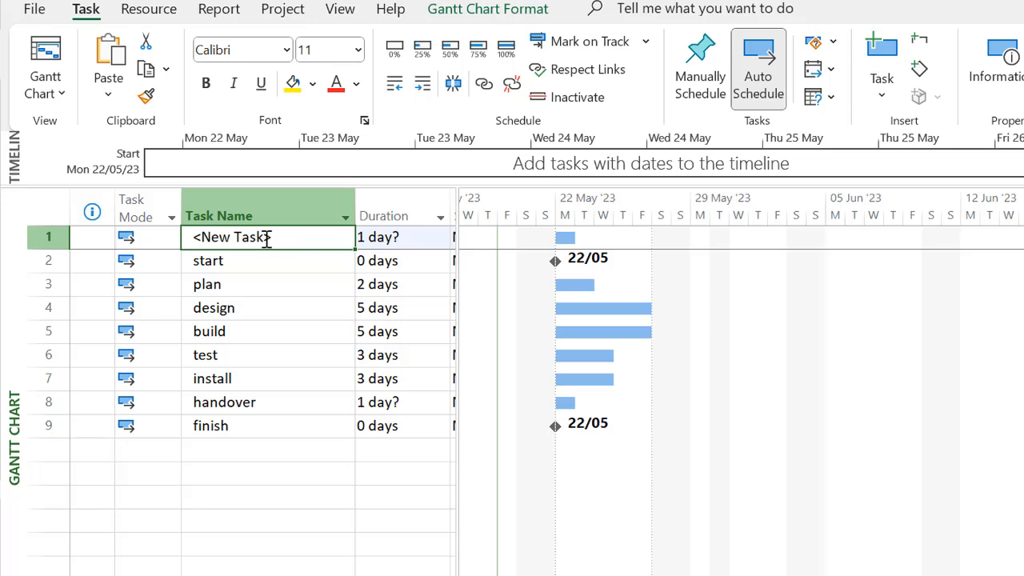
{"action": "left_click", "coordinate": [265, 239]}
{"action": "left_click_drag", "start_coordinate": [264, 237], "coordinate": [178, 237]}
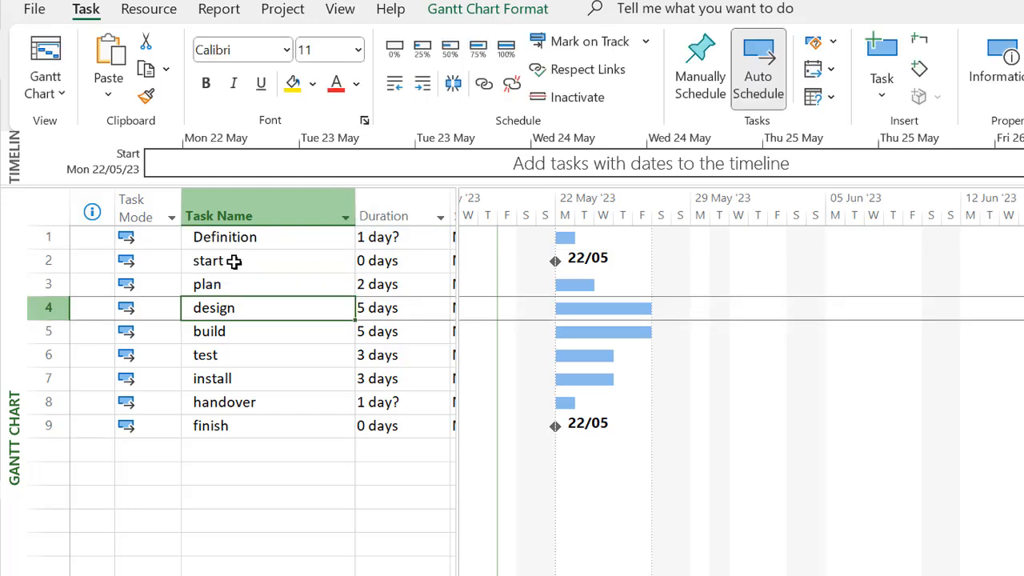
{"action": "left_click_drag", "start_coordinate": [235, 262], "coordinate": [238, 288]}
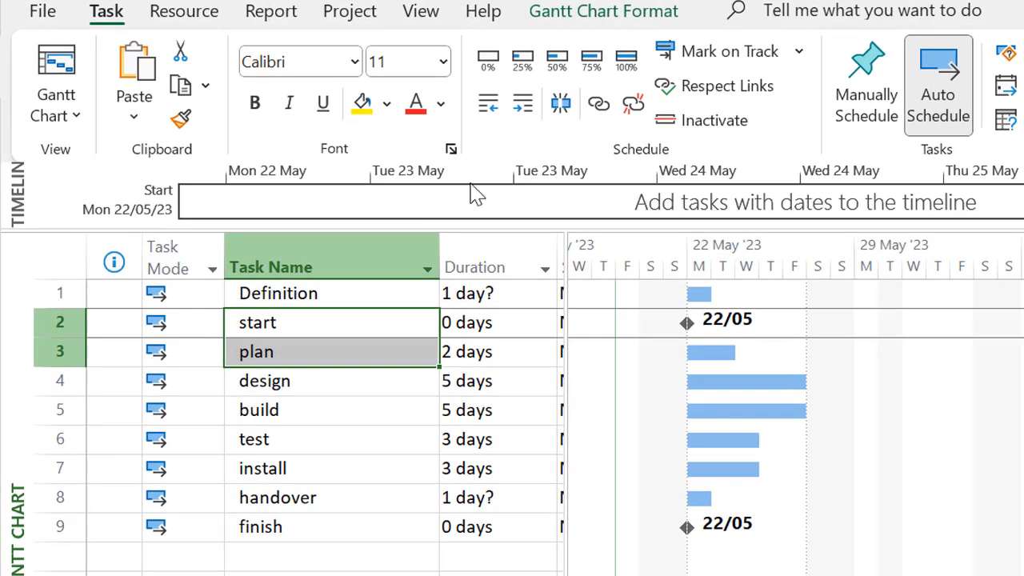
{"action": "left_click", "coordinate": [522, 112]}
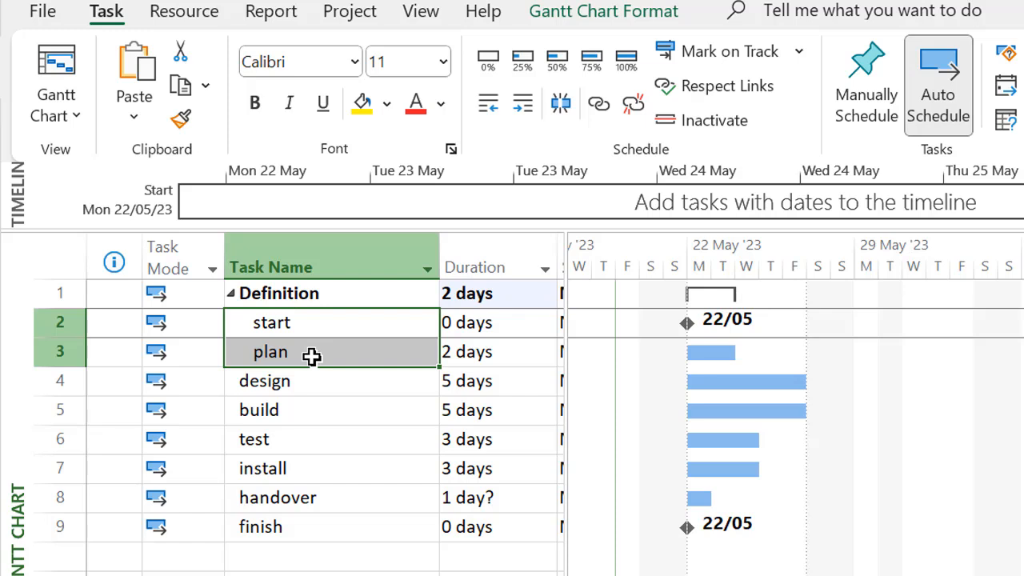
Insert a top-level Execution task above design, and make design, build and test its subtasks.
{"action": "left_click", "coordinate": [309, 383]}
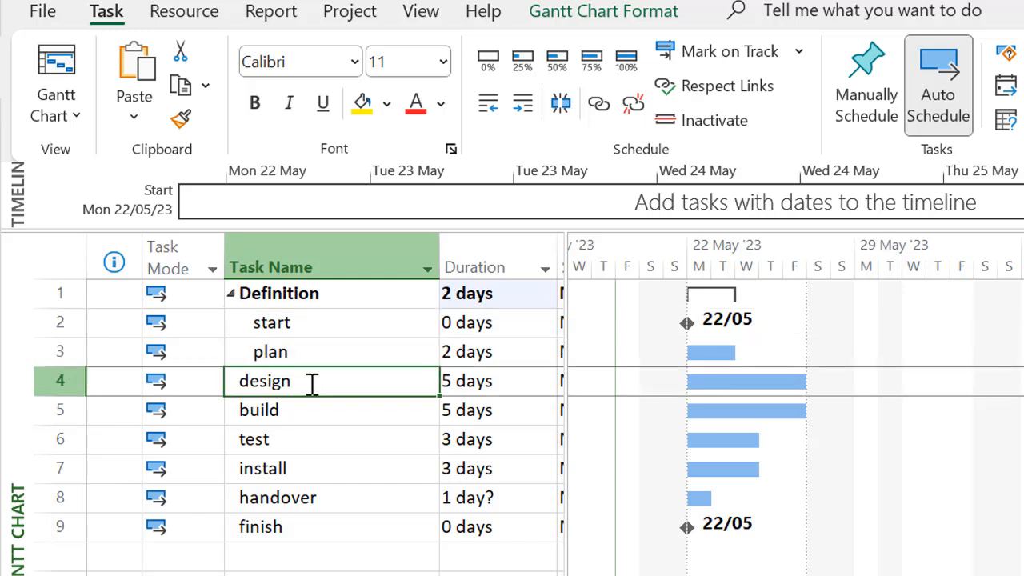
{"action": "key", "text": "Insert"}
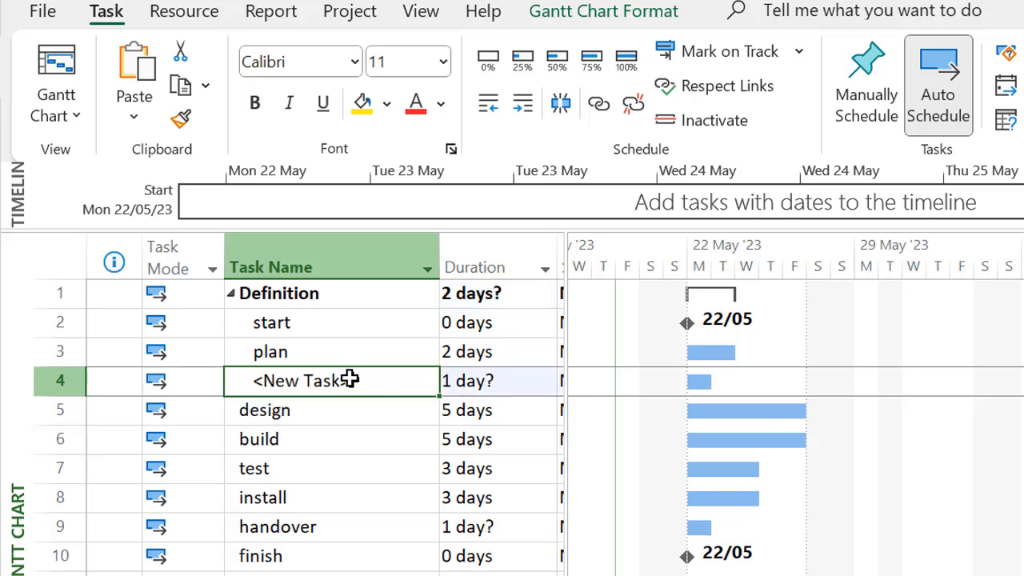
{"action": "type", "text": "Execution"}
{"action": "key", "text": "Return"}
{"action": "left_click", "coordinate": [317, 381]}
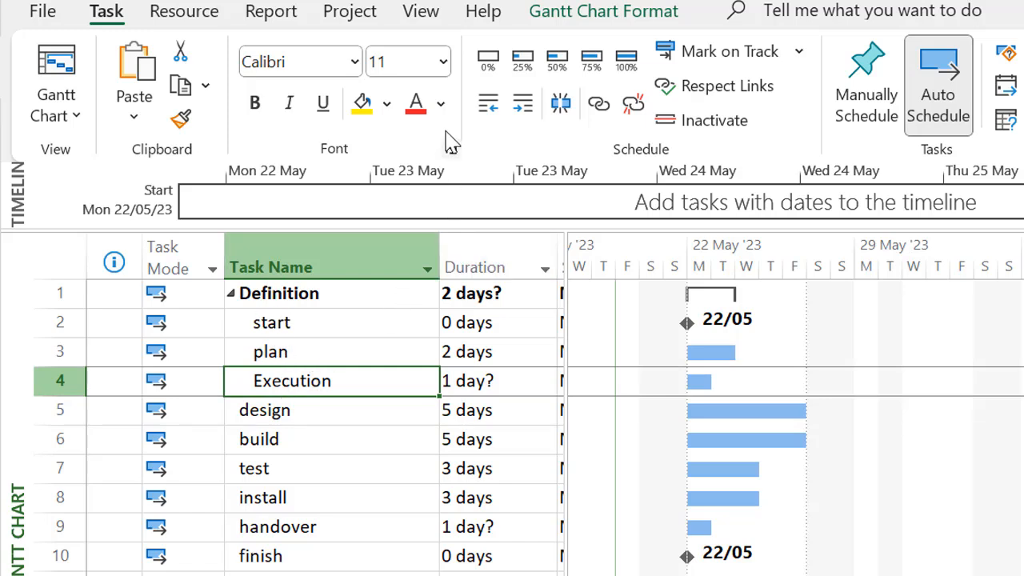
{"action": "left_click", "coordinate": [489, 108]}
{"action": "left_click_drag", "start_coordinate": [316, 416], "coordinate": [320, 469]}
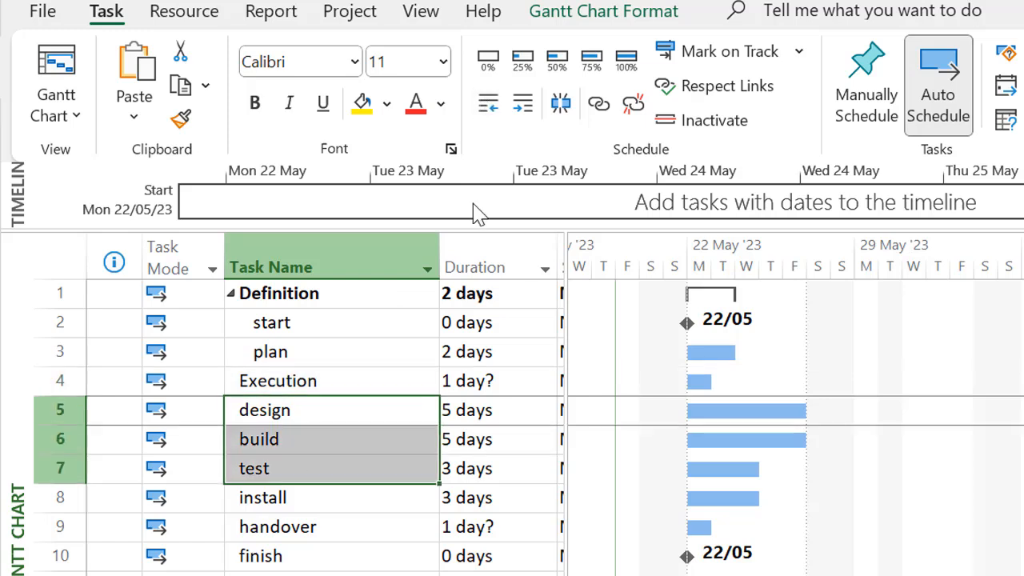
{"action": "left_click", "coordinate": [516, 110]}
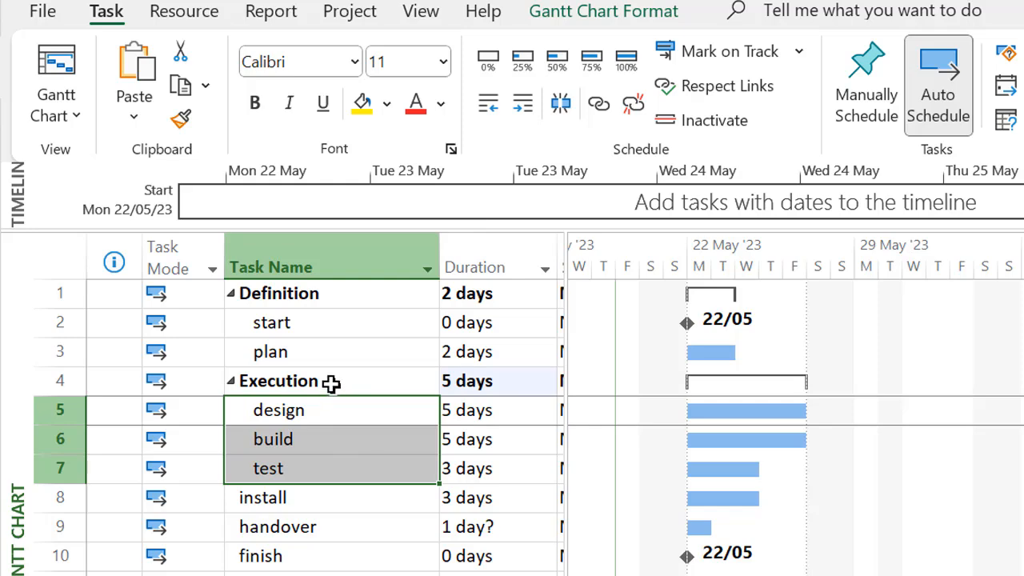
Insert an Acceptance task above install, and indent install, handover and finish as its subtasks.
{"action": "left_click", "coordinate": [345, 506]}
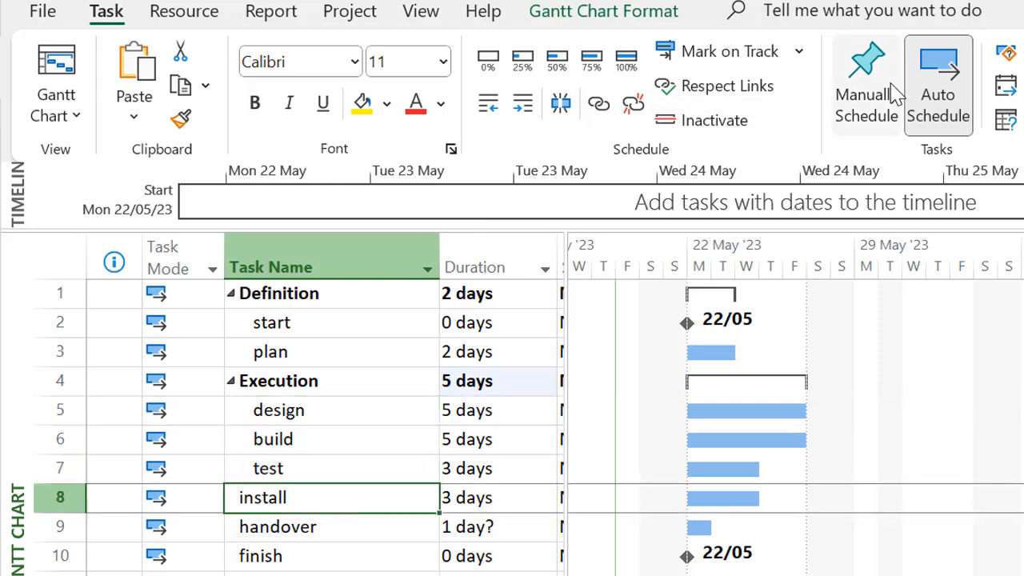
{"action": "key", "text": "Insert"}
{"action": "type", "text": "Acceptance"}
{"action": "key", "text": "Return"}
{"action": "left_click", "coordinate": [293, 482]}
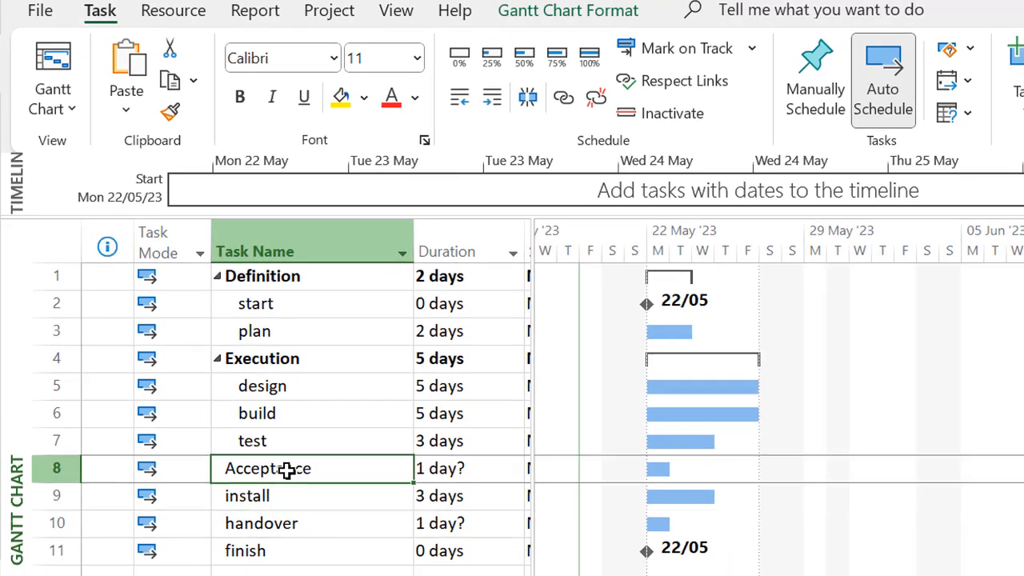
{"action": "left_click", "coordinate": [325, 518]}
{"action": "left_click", "coordinate": [325, 552], "text": "shift"}
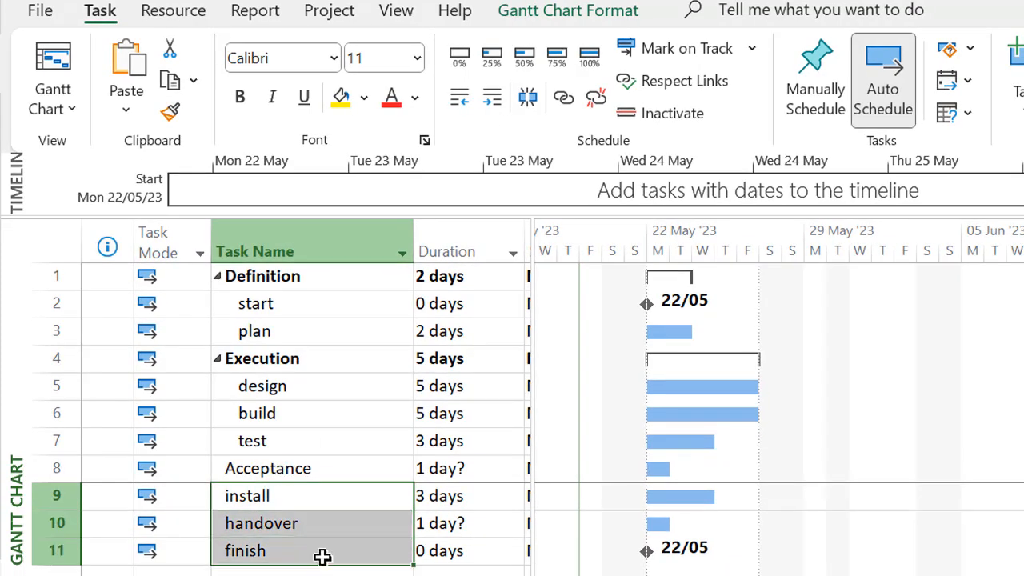
{"action": "left_click", "coordinate": [494, 98]}
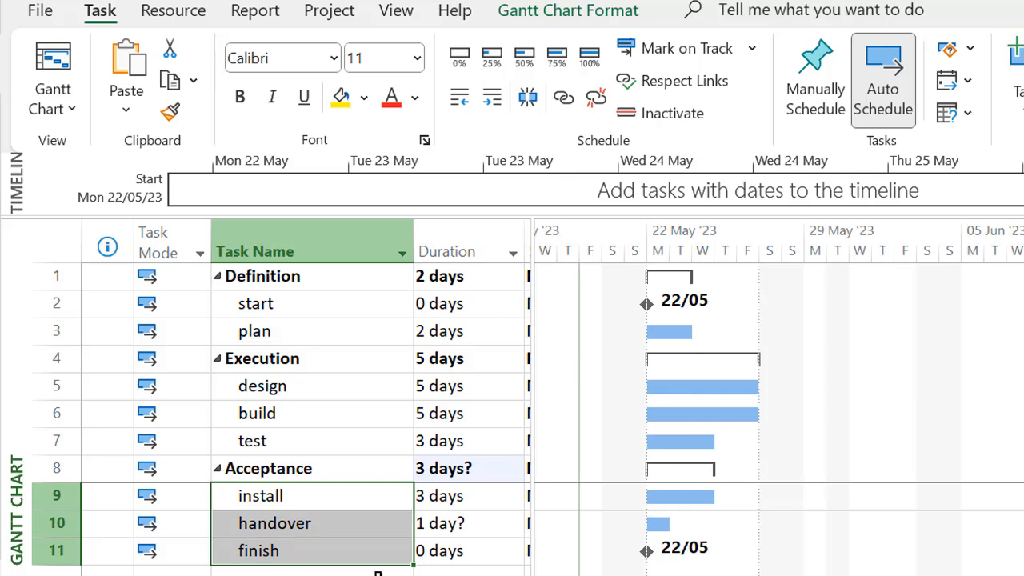
Link design, build and test in sequence within Execution, and link install to handover within Acceptance.
{"action": "left_click", "coordinate": [360, 553]}
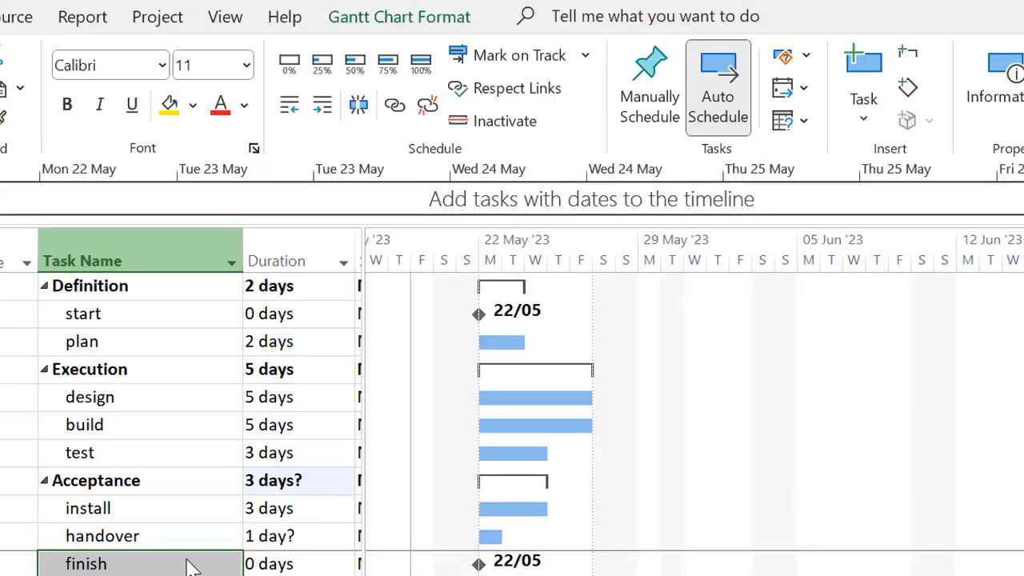
{"action": "left_click", "coordinate": [163, 400]}
{"action": "left_click_drag", "start_coordinate": [163, 400], "coordinate": [171, 456]}
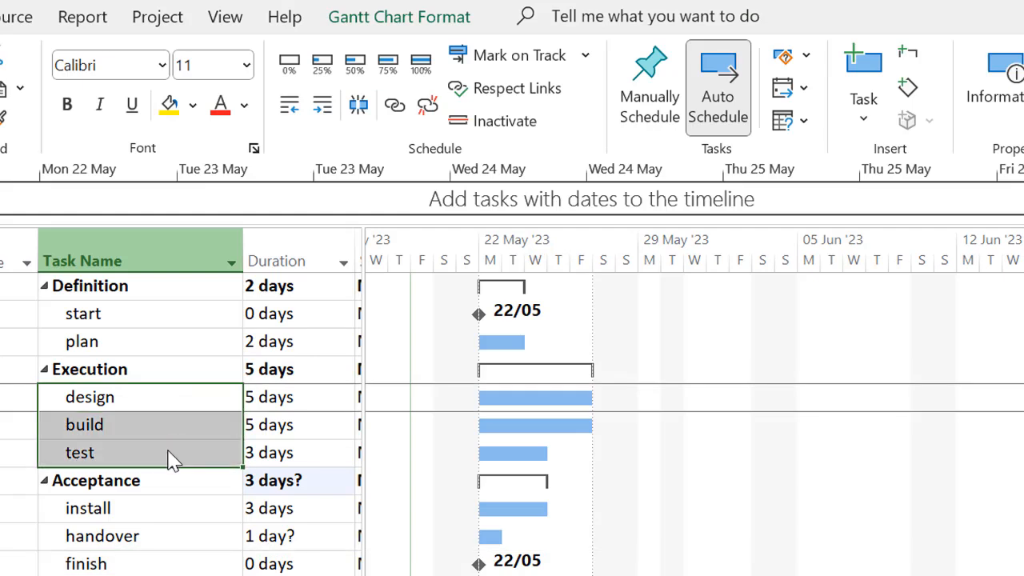
{"action": "left_click", "coordinate": [396, 107]}
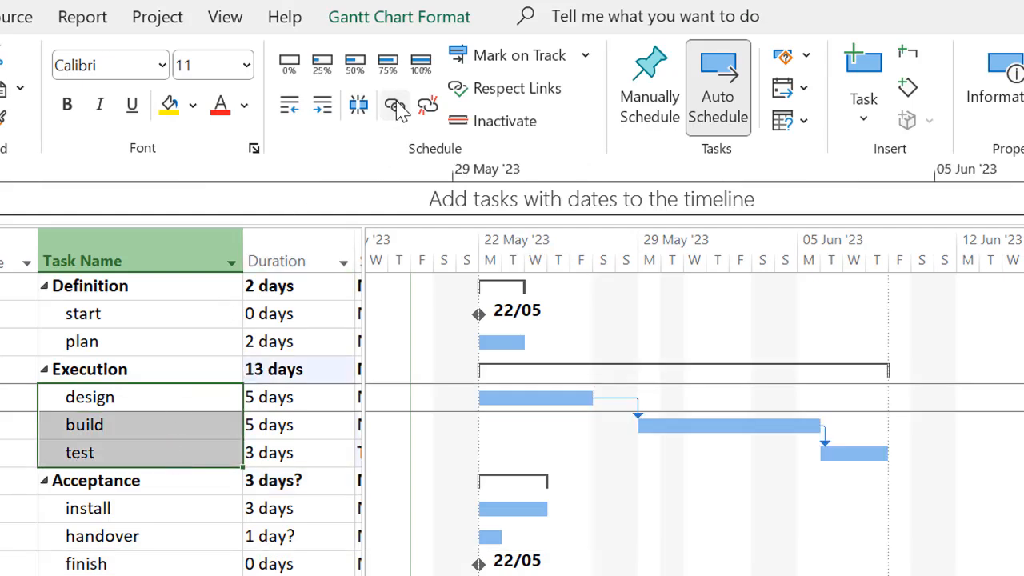
{"action": "left_click_drag", "start_coordinate": [160, 508], "coordinate": [185, 537]}
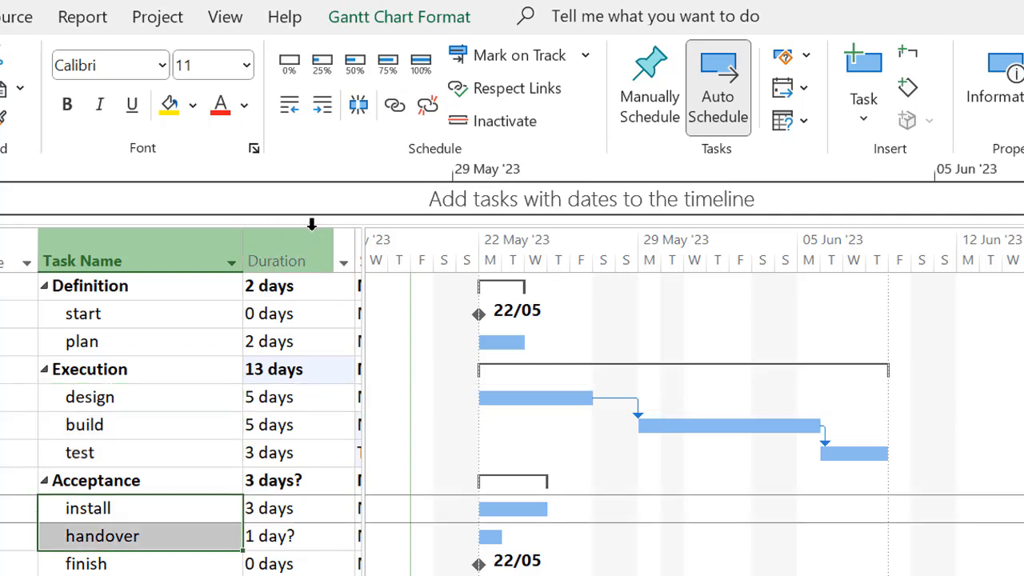
{"action": "left_click", "coordinate": [397, 107]}
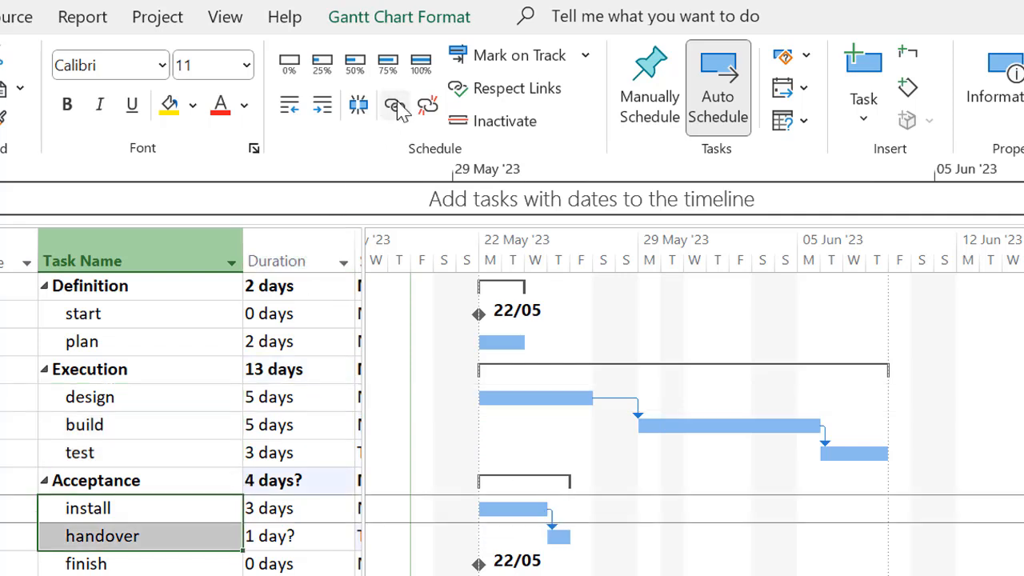
Link the plan task to the Execution summary and the test task to the Acceptance summary in the Gantt chart.
{"action": "left_click", "coordinate": [156, 517]}
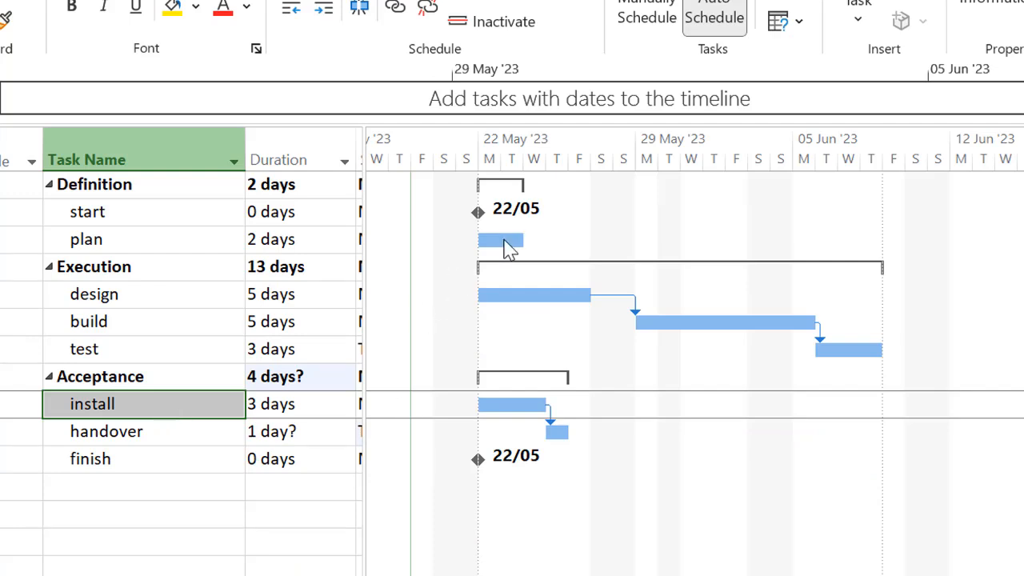
{"action": "left_click_drag", "start_coordinate": [503, 237], "coordinate": [509, 268]}
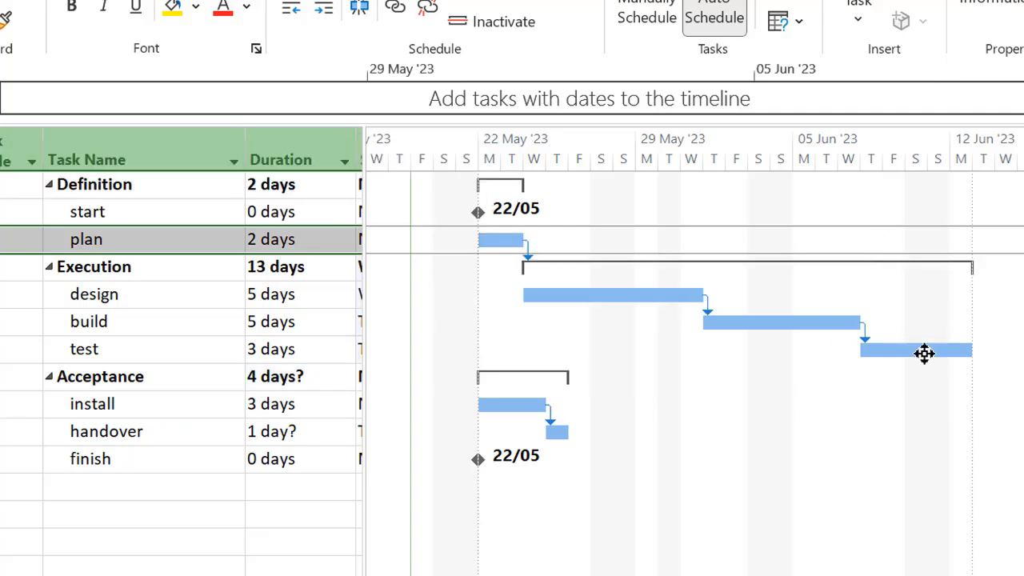
{"action": "left_click_drag", "start_coordinate": [922, 350], "coordinate": [552, 373]}
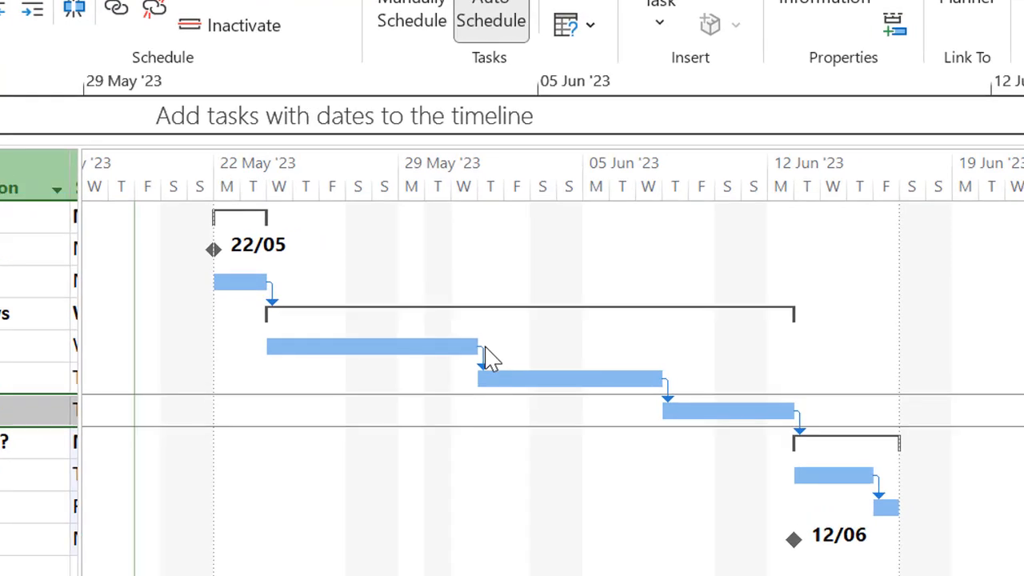
Set a lag of 2 days on the Finish-to-Start dependency between build and test.
{"action": "double_click", "coordinate": [668, 394]}
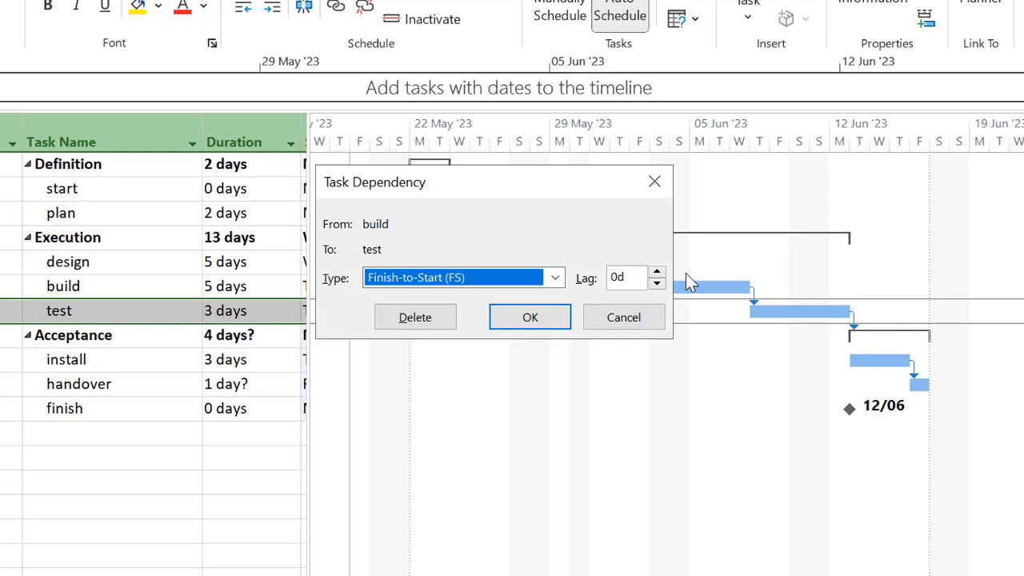
{"action": "left_click_drag", "start_coordinate": [533, 190], "coordinate": [663, 373]}
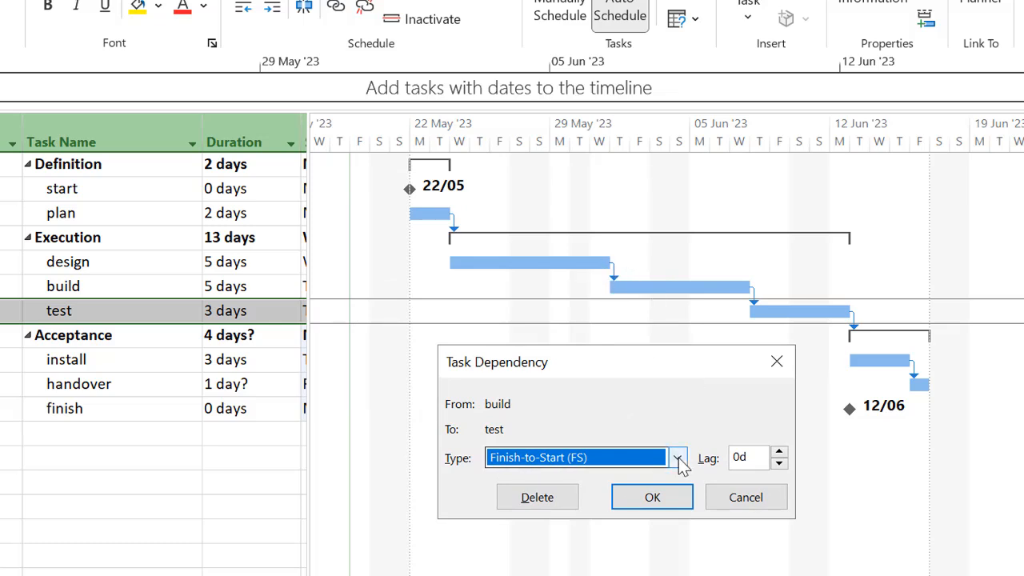
{"action": "left_click", "coordinate": [678, 460]}
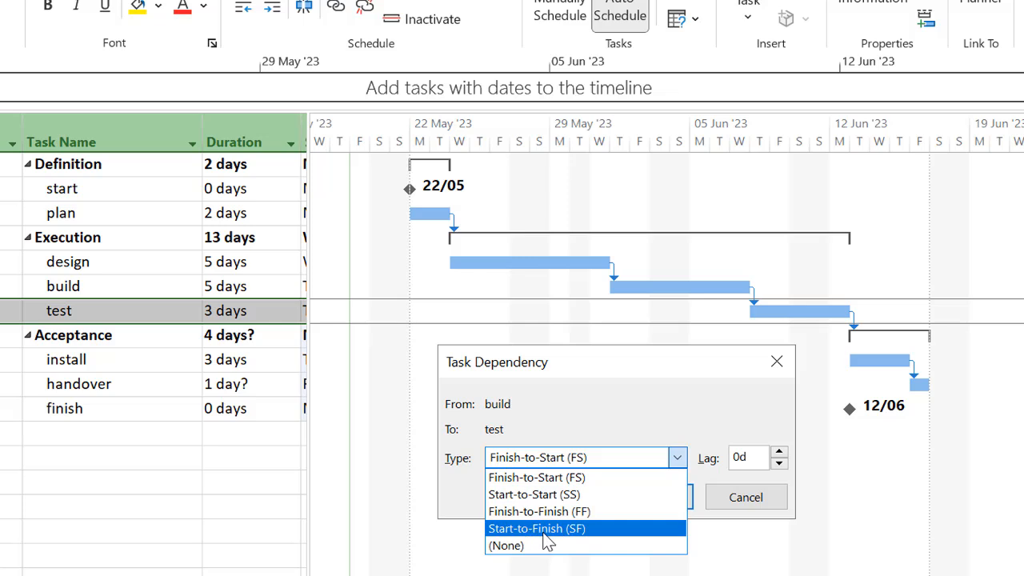
{"action": "left_click", "coordinate": [780, 458]}
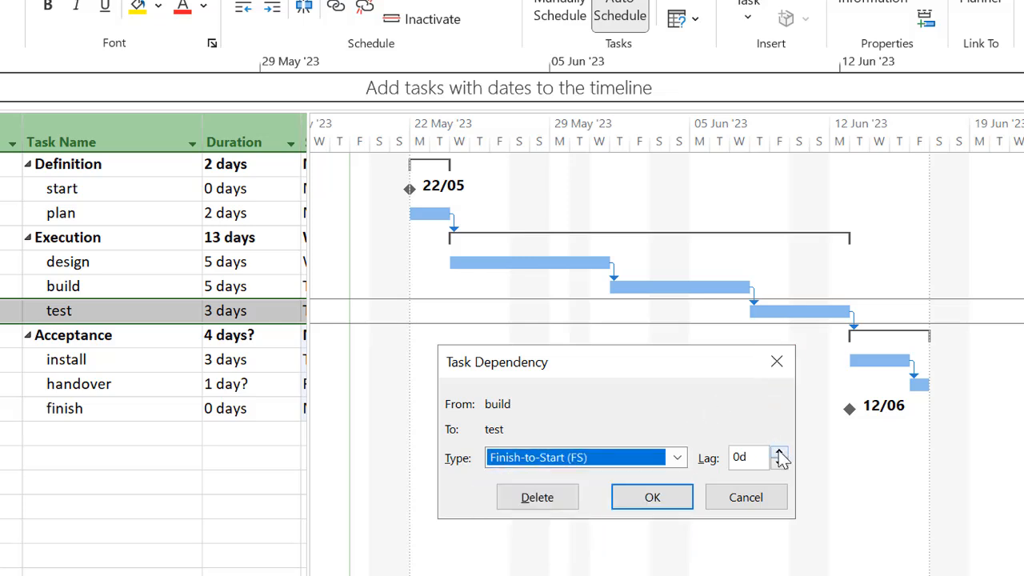
{"action": "left_click", "coordinate": [780, 453]}
{"action": "left_click", "coordinate": [780, 453]}
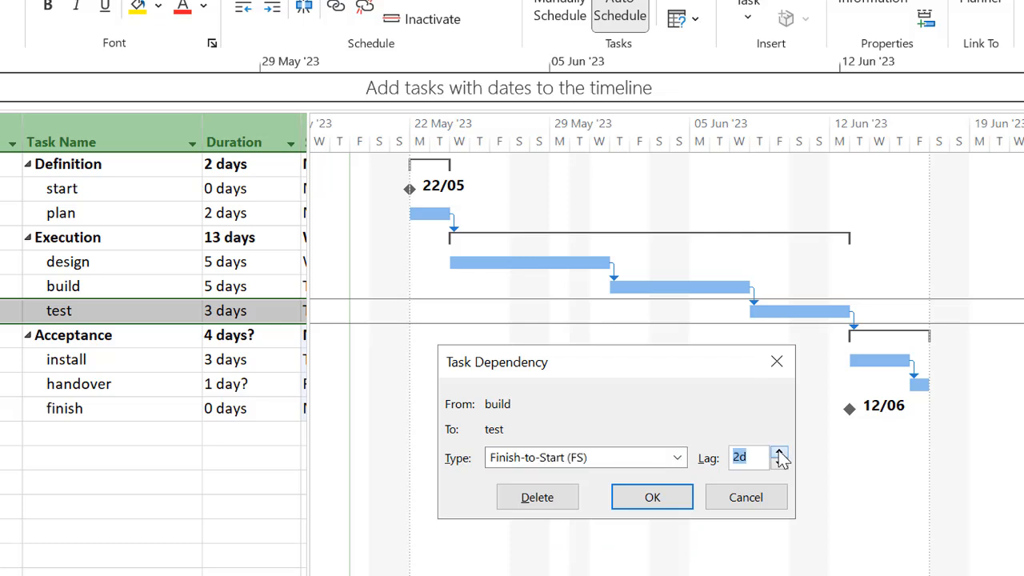
{"action": "left_click", "coordinate": [648, 500]}
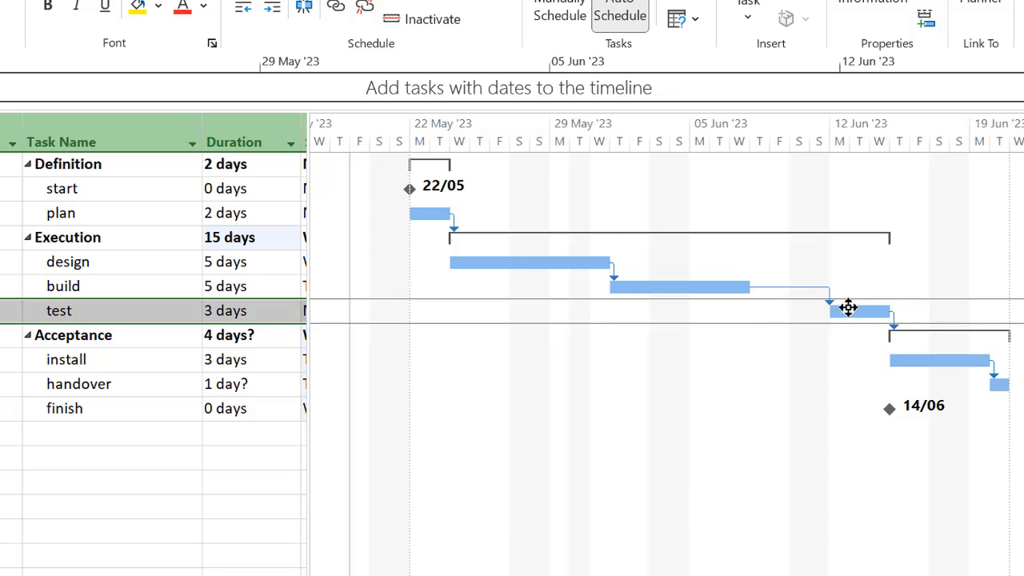
Change the lag on the build-to-test dependency to -2 days so the two tasks overlap.
{"action": "double_click", "coordinate": [766, 286]}
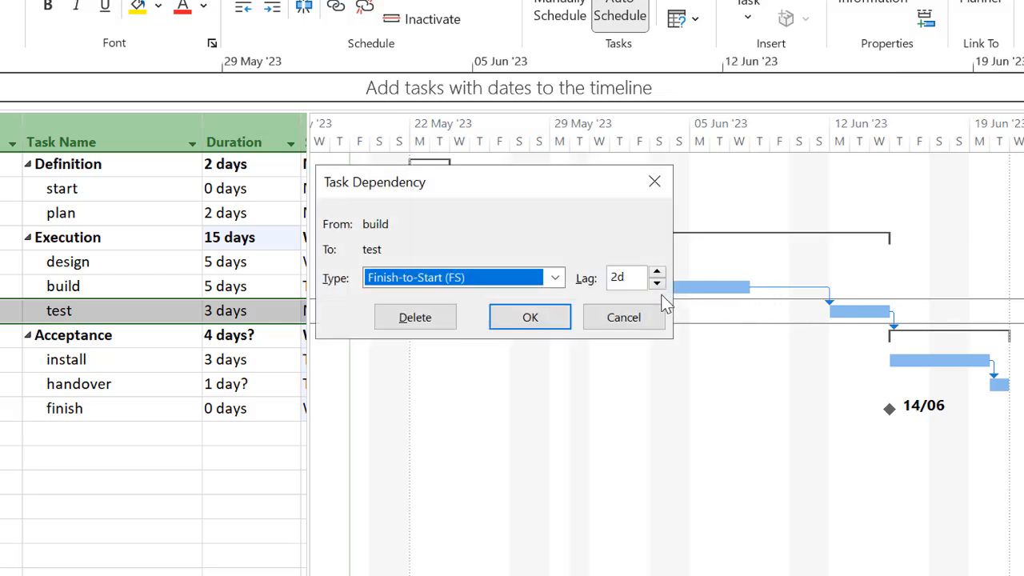
{"action": "left_click", "coordinate": [657, 284]}
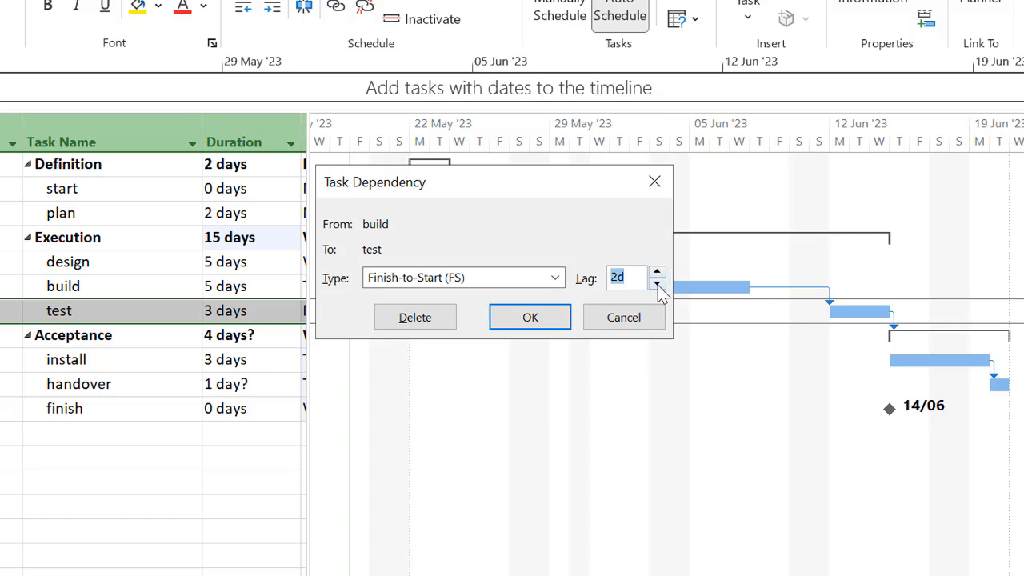
{"action": "left_click", "coordinate": [657, 285]}
{"action": "left_click", "coordinate": [657, 284]}
{"action": "left_click", "coordinate": [657, 285]}
{"action": "left_click", "coordinate": [533, 325]}
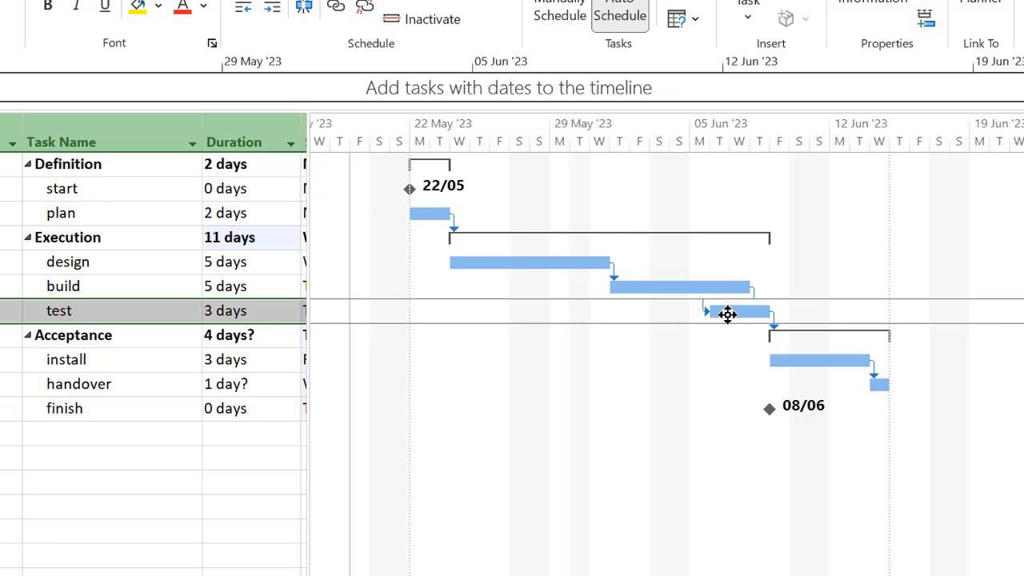
Set the lag on the build-to-test dependency to -1 day, keeping the Finish-to-Start type.
{"action": "double_click", "coordinate": [753, 296]}
{"action": "left_click", "coordinate": [657, 274]}
{"action": "key", "text": "Return"}
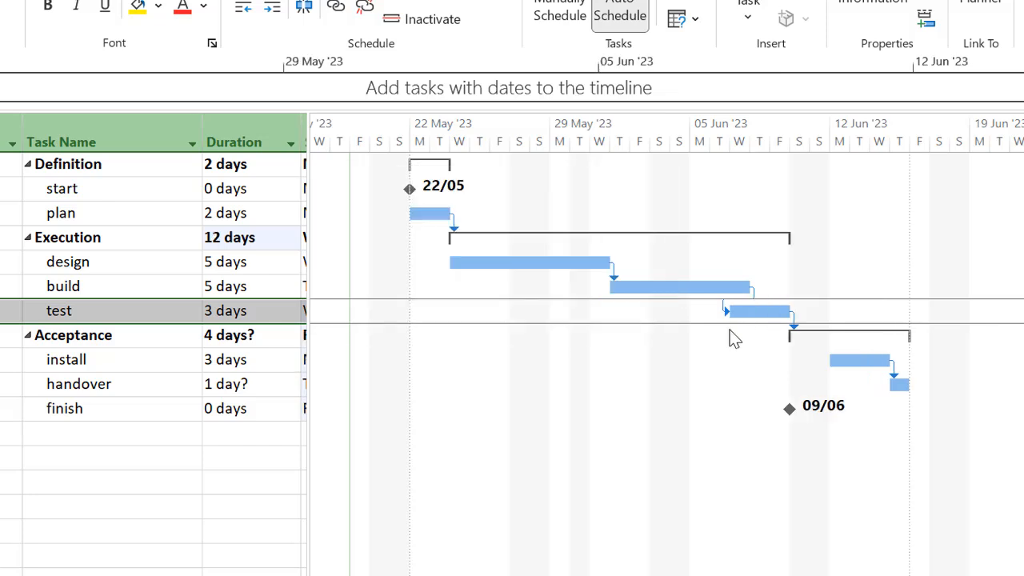
{"action": "double_click", "coordinate": [754, 295]}
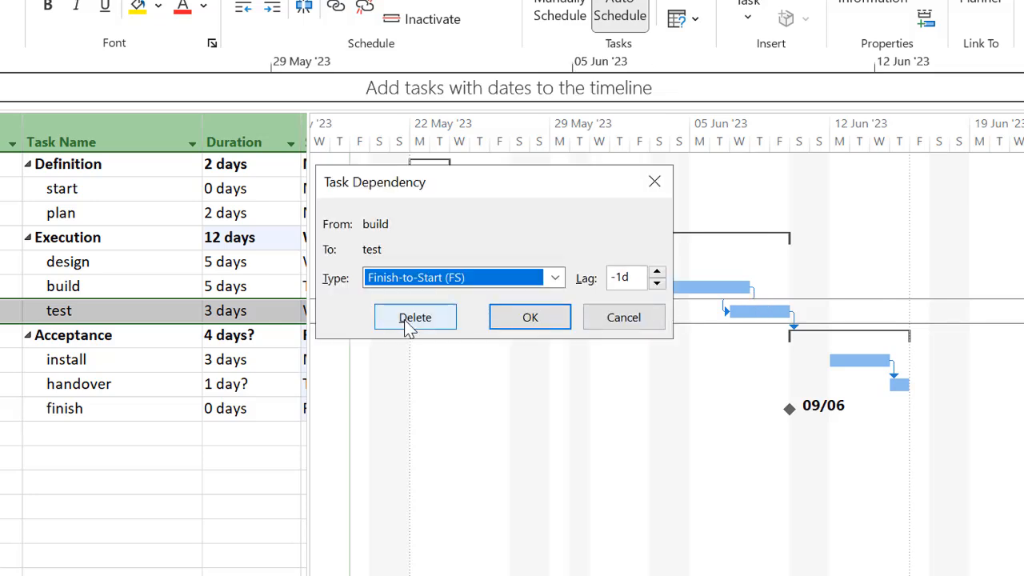
{"action": "left_click", "coordinate": [624, 317]}
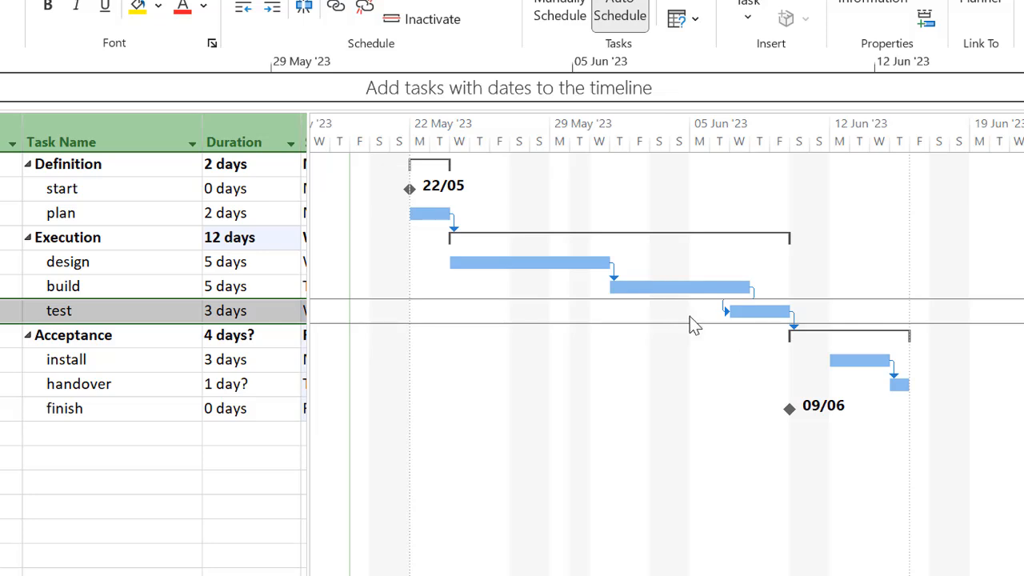
Constrain the build task to Start No Earlier Than Mon 05/06/2023 and check its constraint indicator.
{"action": "double_click", "coordinate": [83, 290]}
{"action": "left_click", "coordinate": [373, 67]}
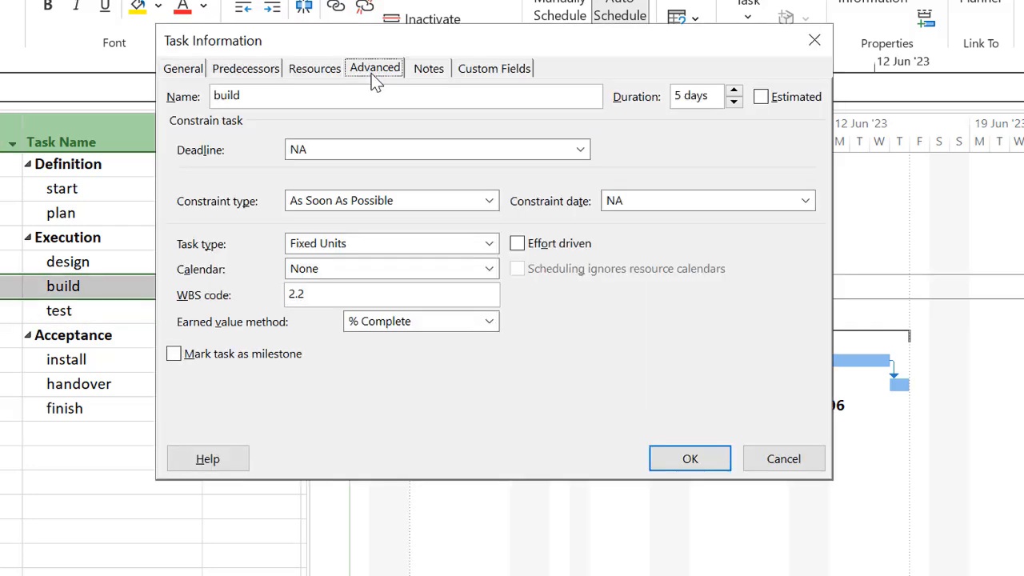
{"action": "left_click", "coordinate": [490, 201]}
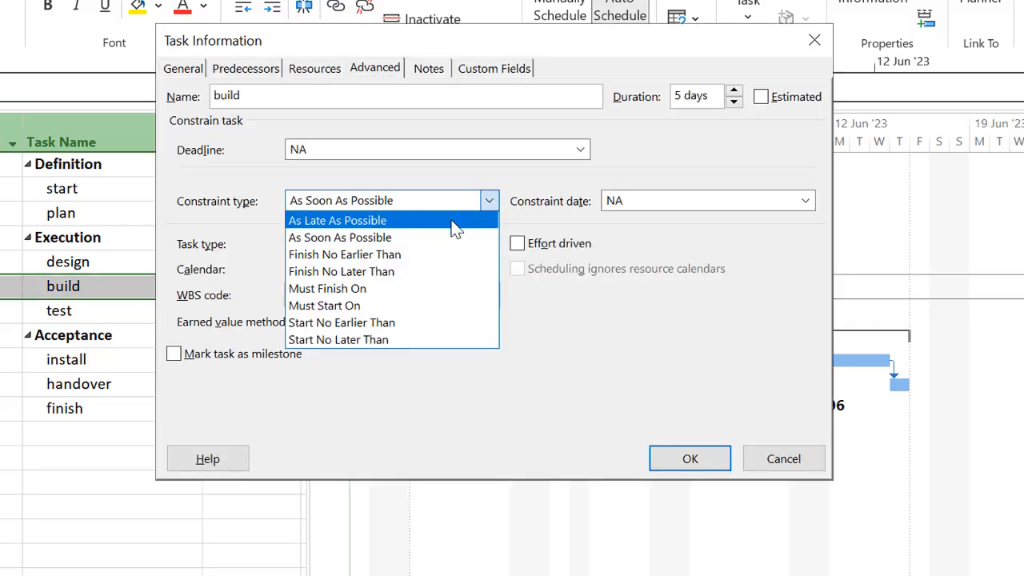
{"action": "left_click", "coordinate": [432, 322]}
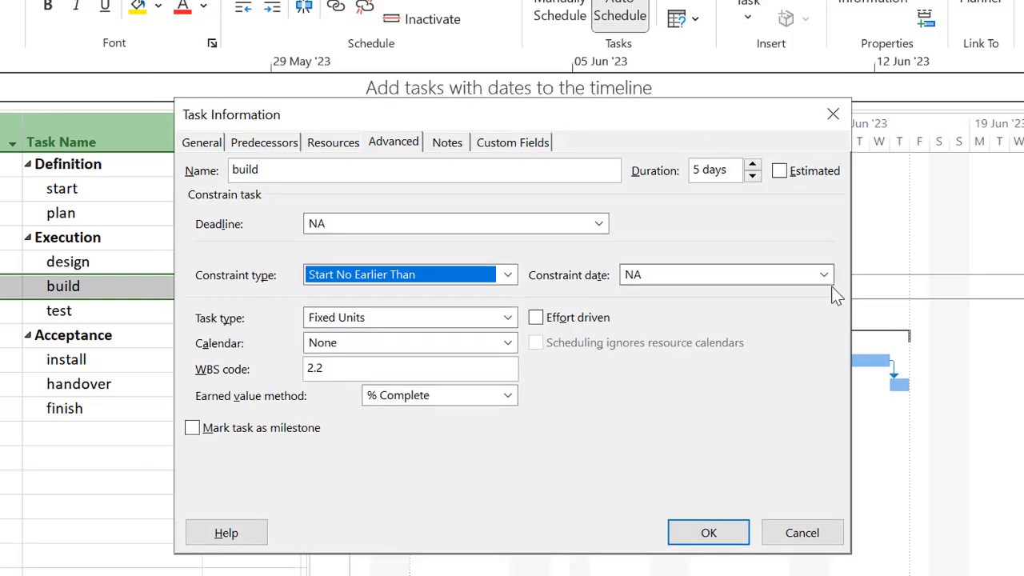
{"action": "left_click", "coordinate": [824, 275]}
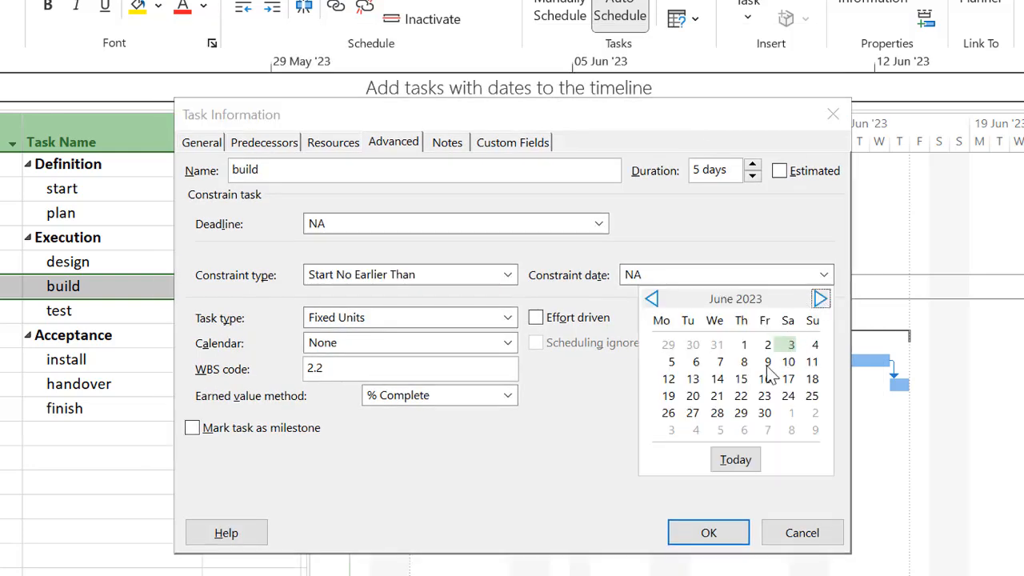
{"action": "left_click", "coordinate": [671, 363]}
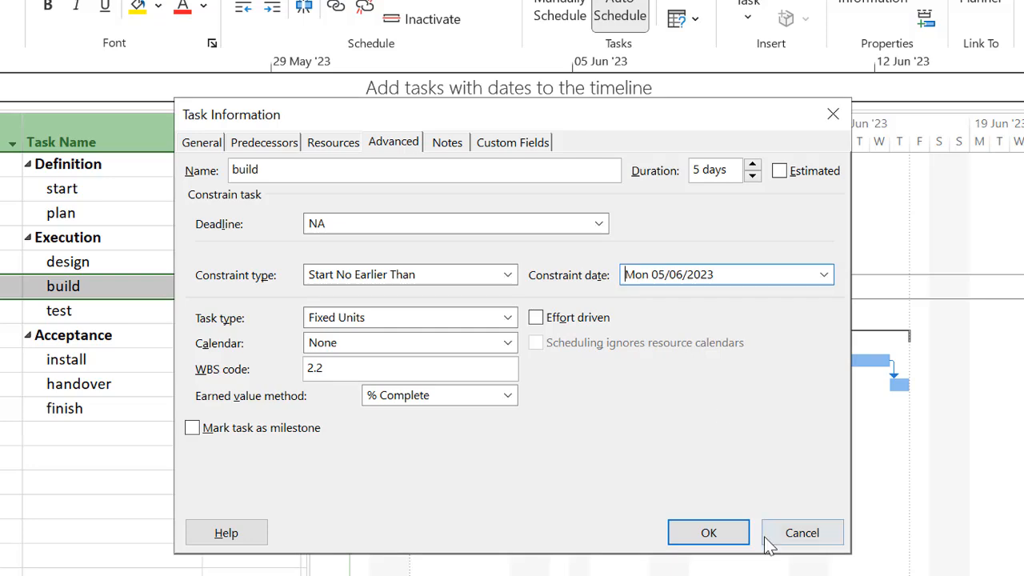
{"action": "left_click", "coordinate": [709, 533]}
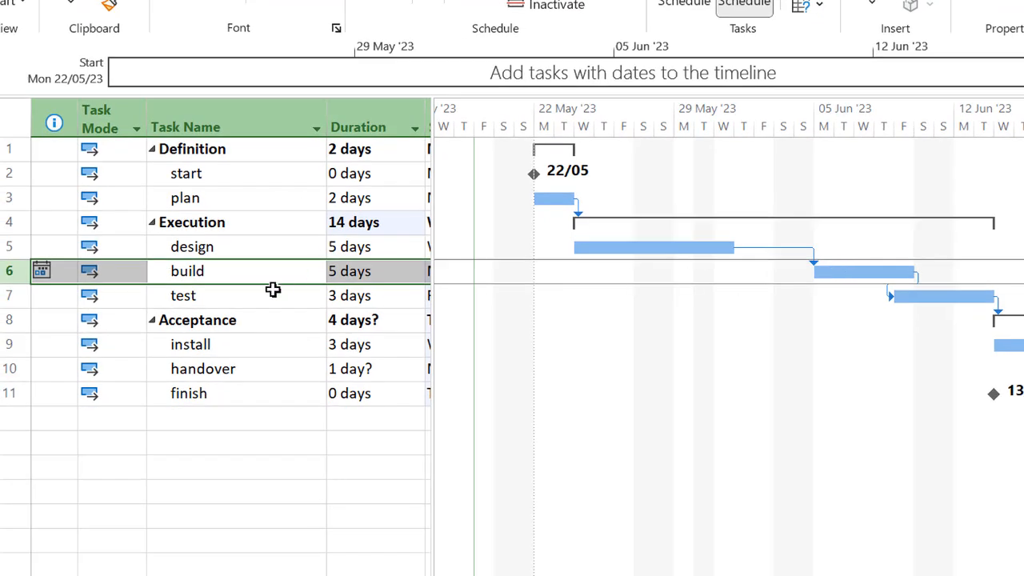
{"action": "left_click", "coordinate": [61, 277]}
{"action": "mouse_move", "coordinate": [60, 275]}
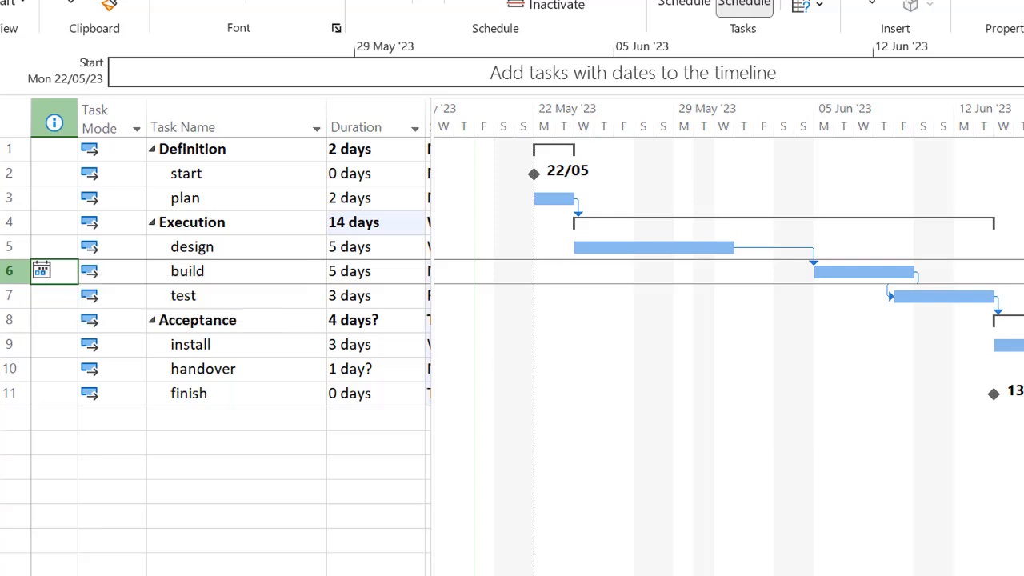
Review the resource assignment list in the design task's information without assigning anything.
{"action": "double_click", "coordinate": [192, 250]}
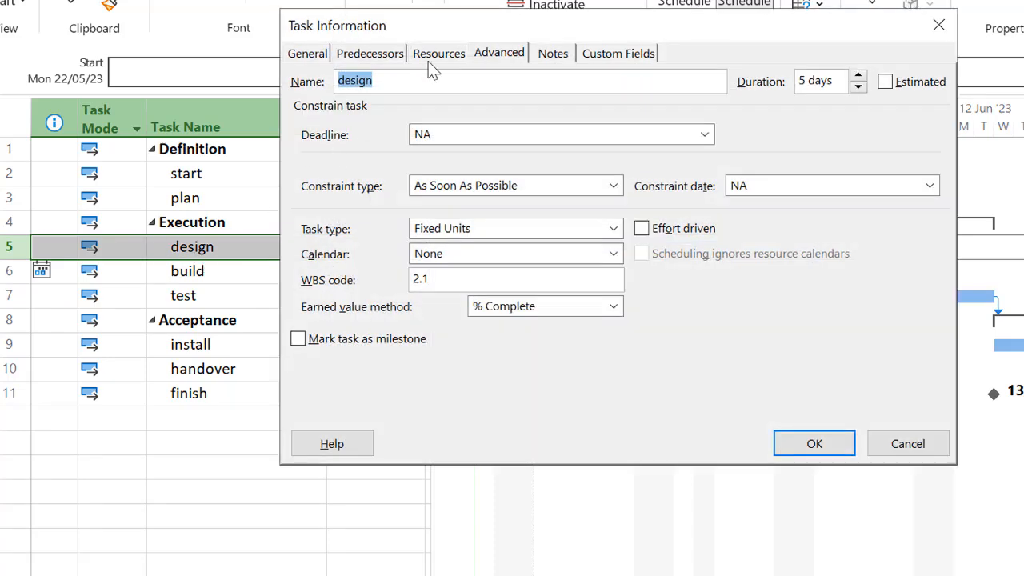
{"action": "left_click", "coordinate": [449, 53]}
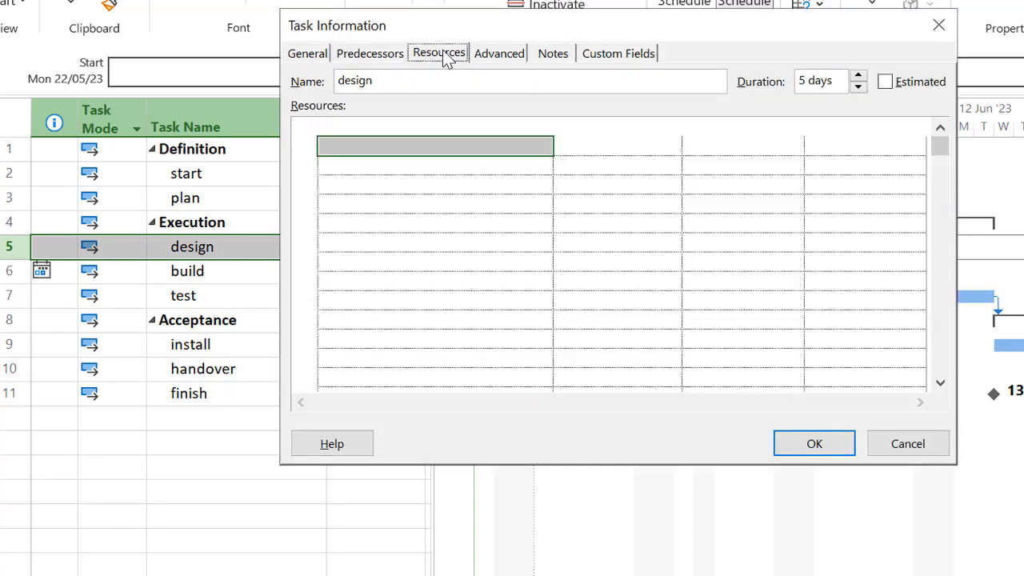
{"action": "left_click", "coordinate": [489, 144]}
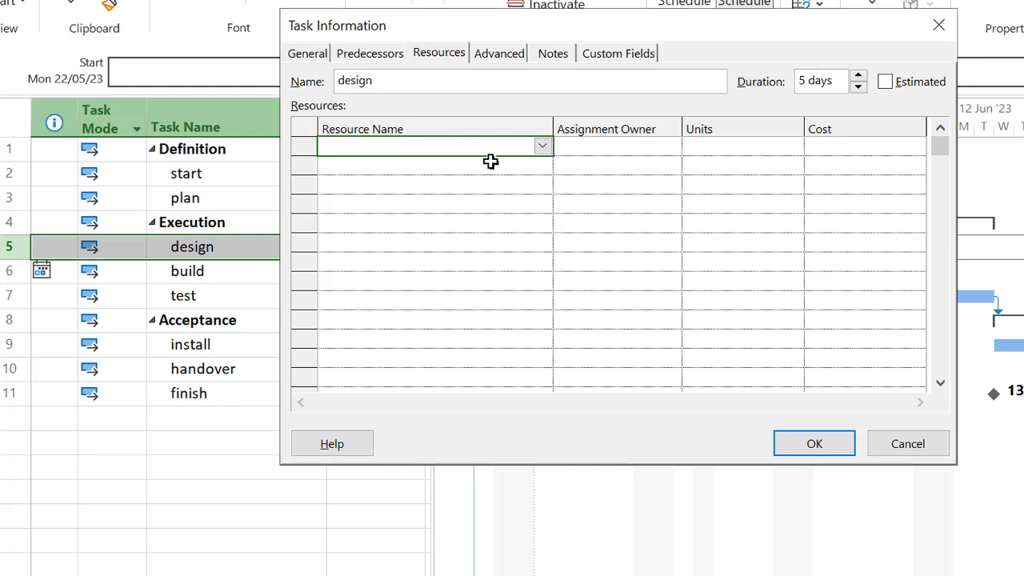
{"action": "left_click", "coordinate": [827, 453]}
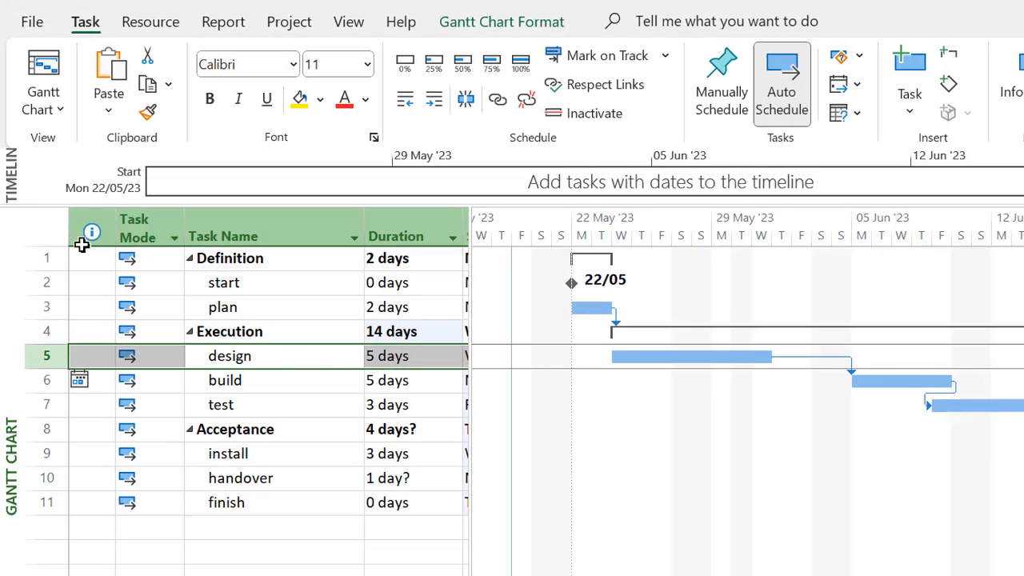
Switch to the Resource Sheet view and add four people as work resources, entering their first names.
{"action": "left_click", "coordinate": [61, 112]}
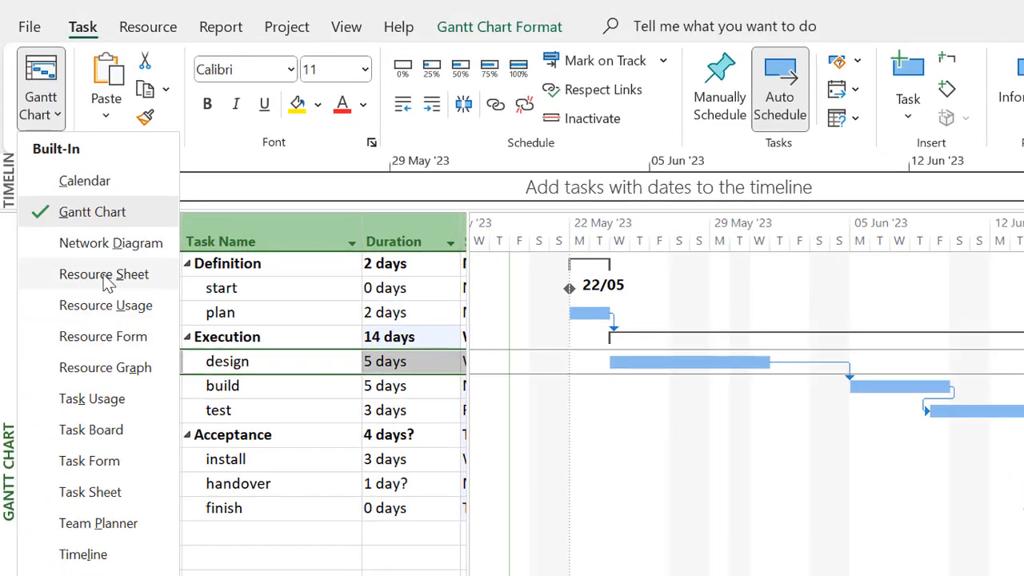
{"action": "left_click", "coordinate": [104, 280]}
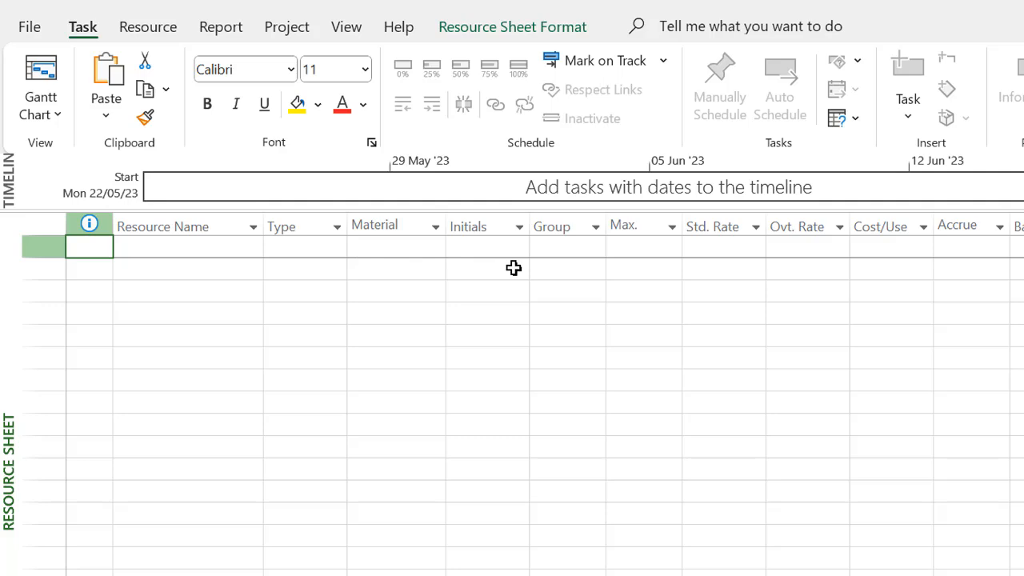
{"action": "left_click", "coordinate": [216, 252]}
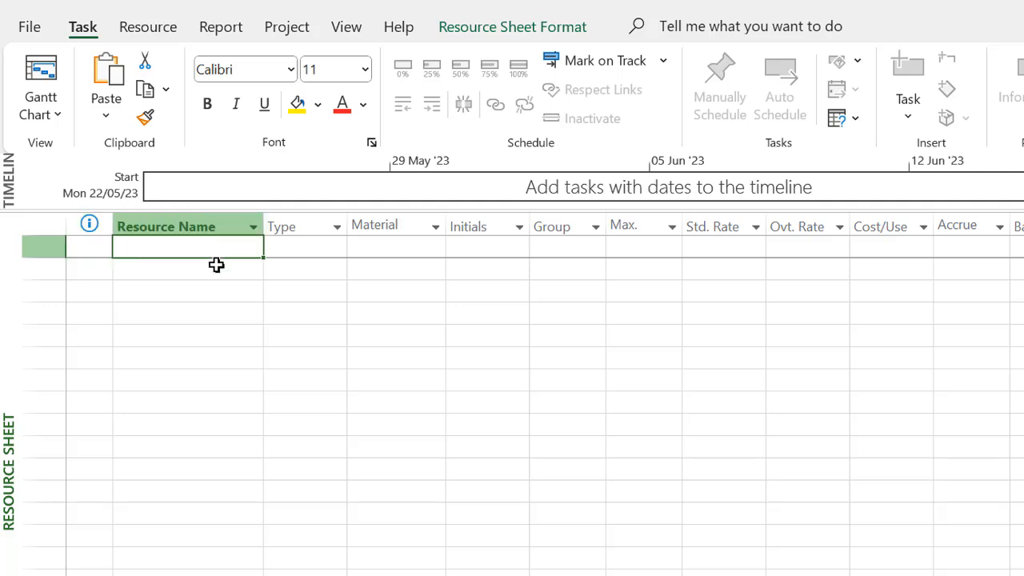
{"action": "type", "text": "dave"}
{"action": "key", "text": "Return"}
{"action": "type", "text": "tom"}
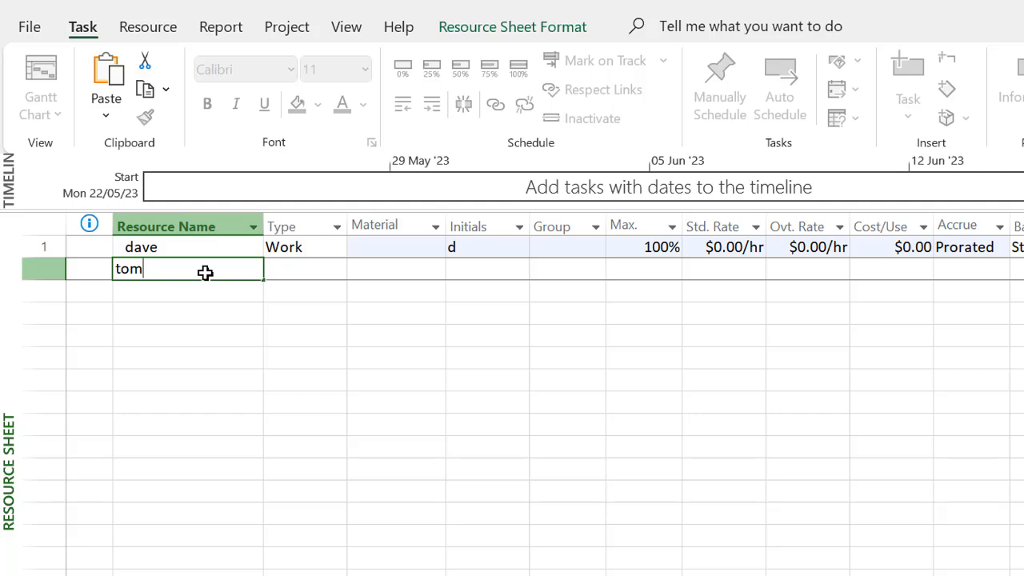
{"action": "key", "text": "Return"}
{"action": "type", "text": "dick"}
{"action": "key", "text": "Return"}
{"action": "type", "text": "har"}
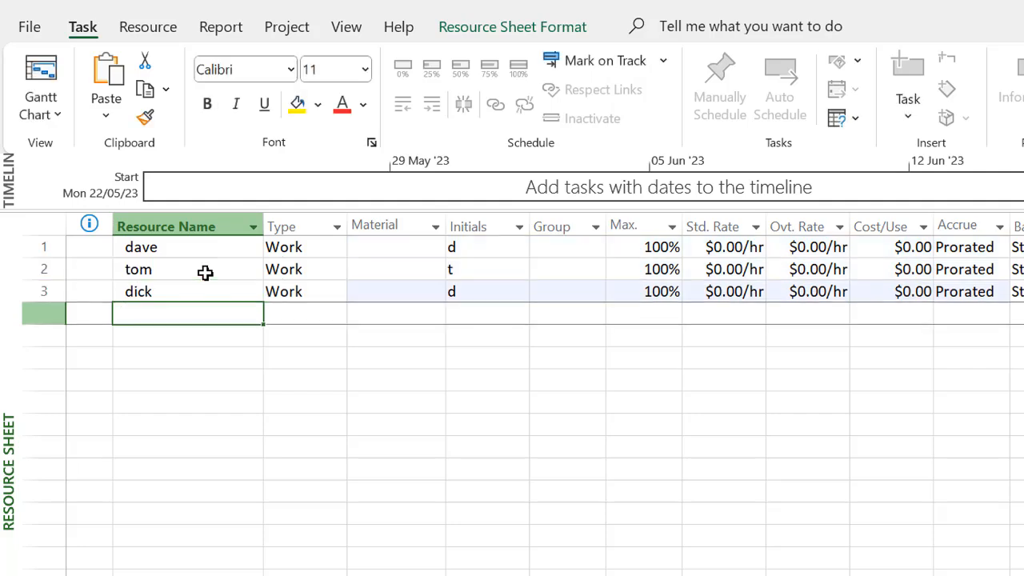
{"action": "type", "text": "ry"}
{"action": "key", "text": "Return"}
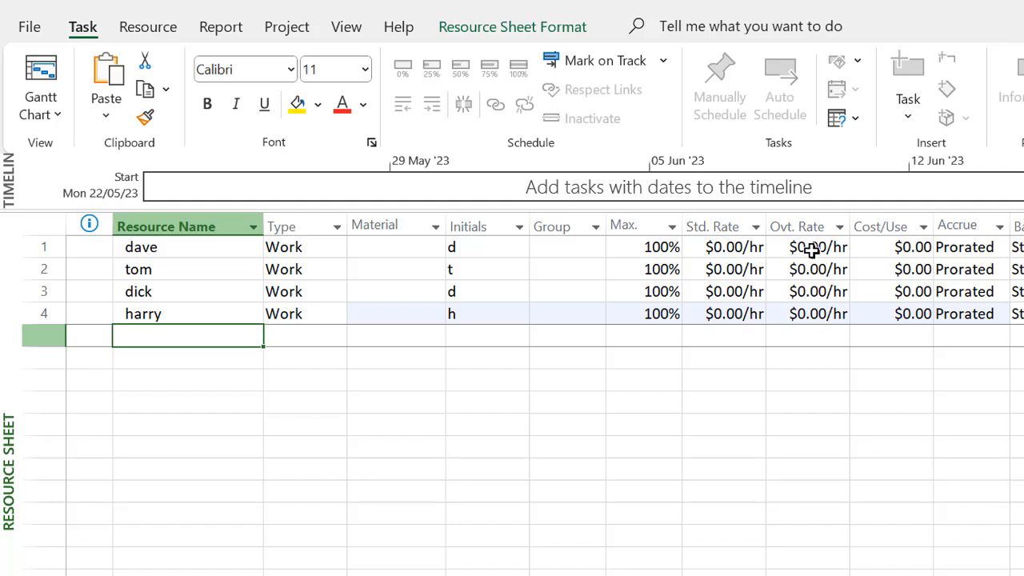
Set the standard rate to $50/hr for the first person and $100/hr for the other three.
{"action": "left_click", "coordinate": [743, 248]}
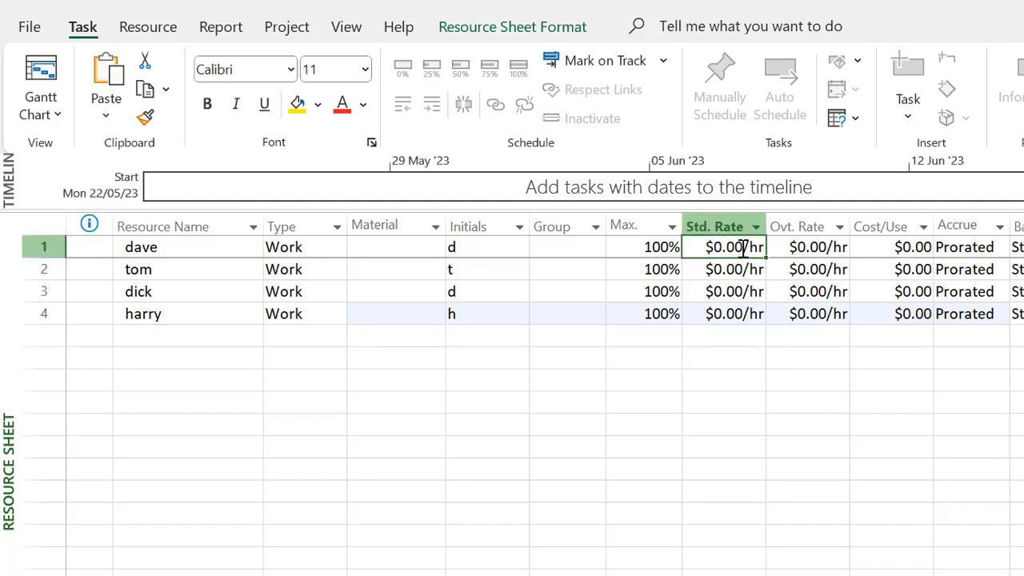
{"action": "type", "text": "50"}
{"action": "left_click", "coordinate": [750, 272]}
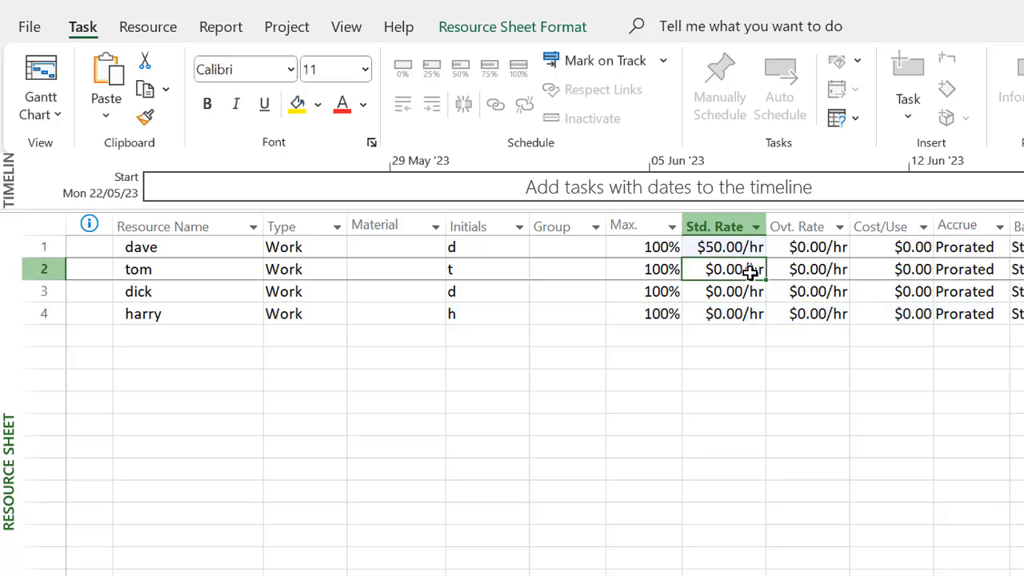
{"action": "type", "text": "1"}
{"action": "type", "text": "00"}
{"action": "left_click", "coordinate": [613, 286]}
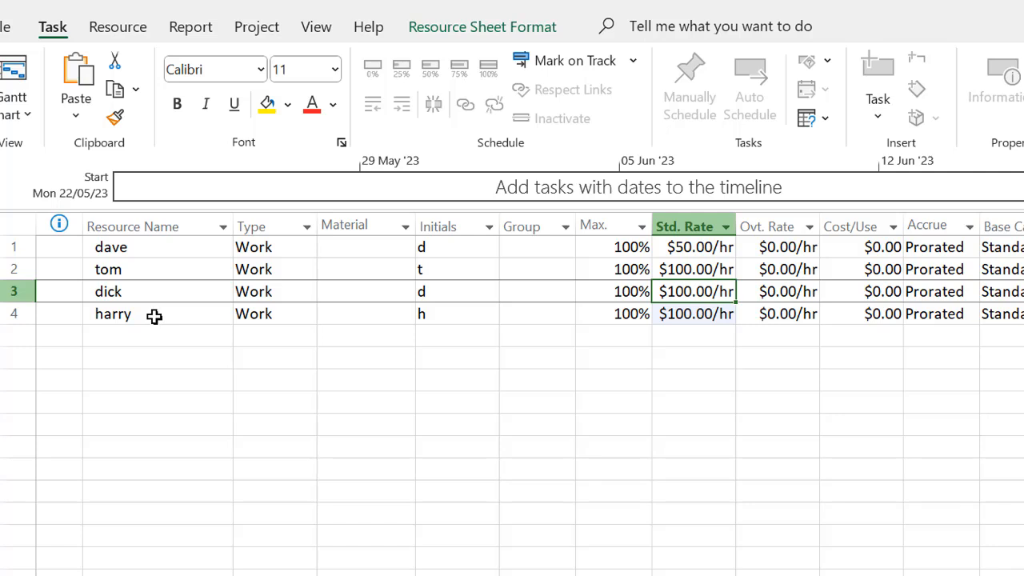
Add a cable resource below the people, with type Material and material label drum.
{"action": "left_click", "coordinate": [136, 336]}
{"action": "type", "text": "cable"}
{"action": "left_click", "coordinate": [307, 337]}
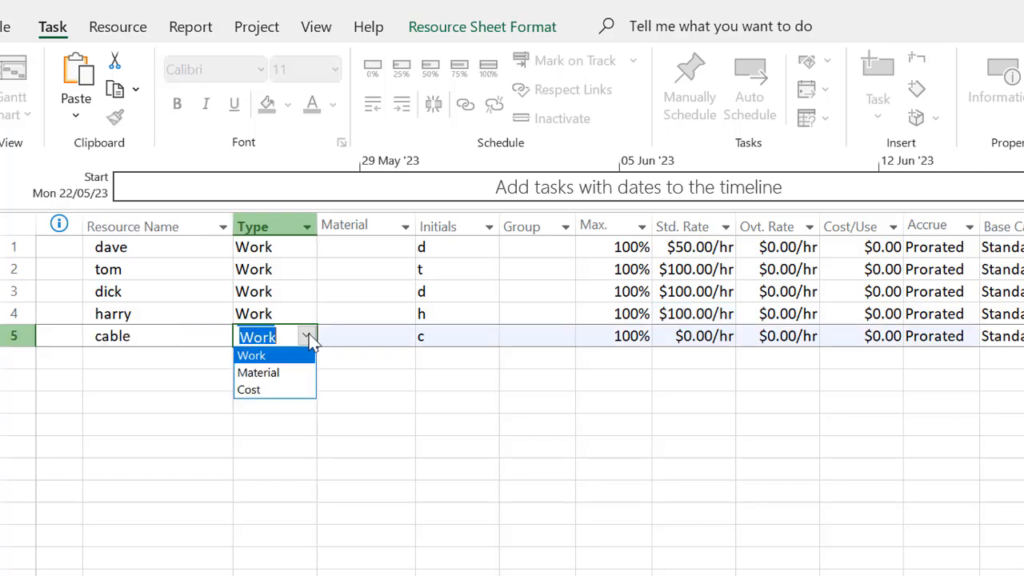
{"action": "left_click", "coordinate": [272, 377]}
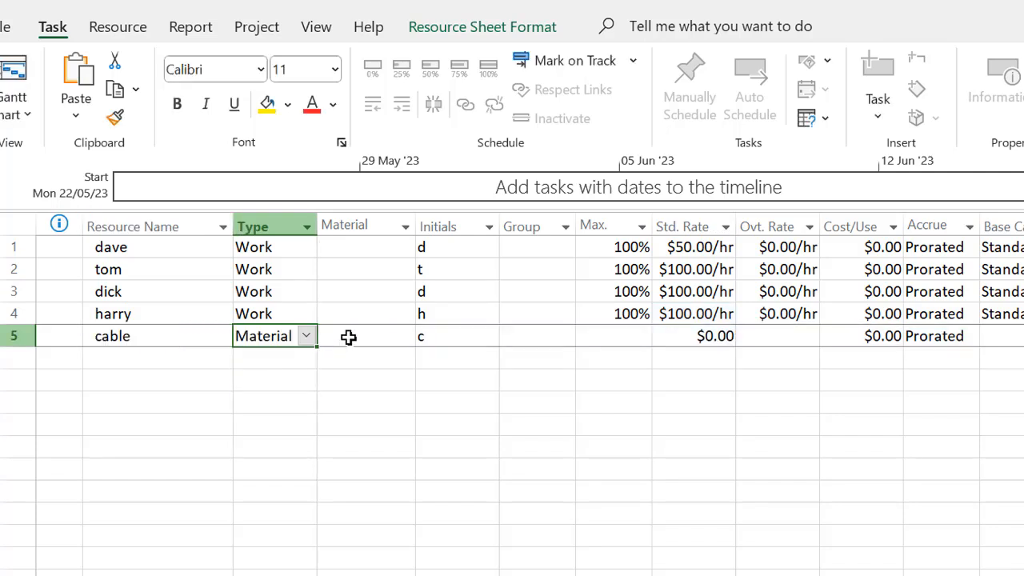
{"action": "left_click", "coordinate": [349, 336]}
{"action": "type", "text": "drum"}
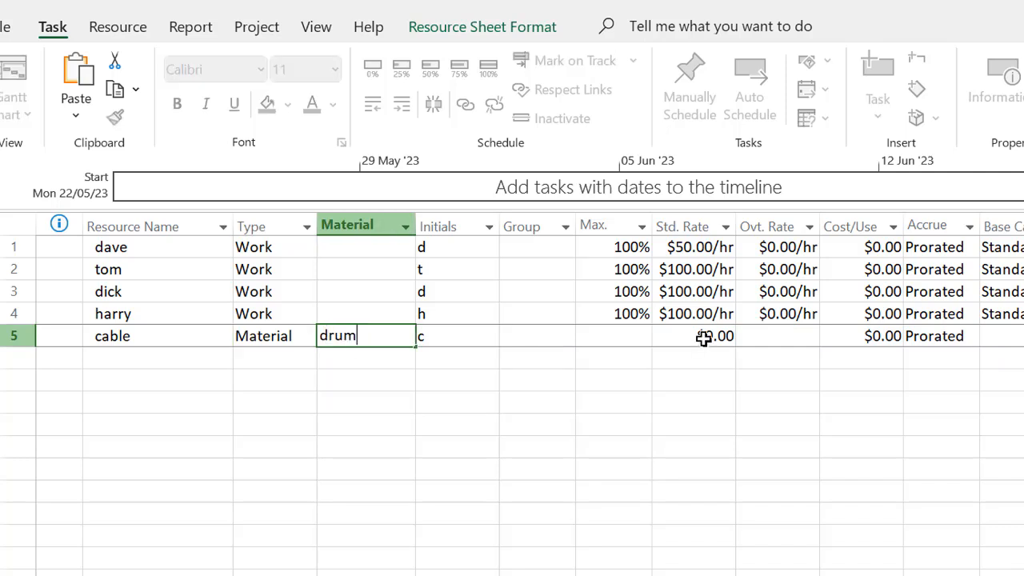
Set the cable resource's cost per use to $350.
{"action": "left_click", "coordinate": [880, 337]}
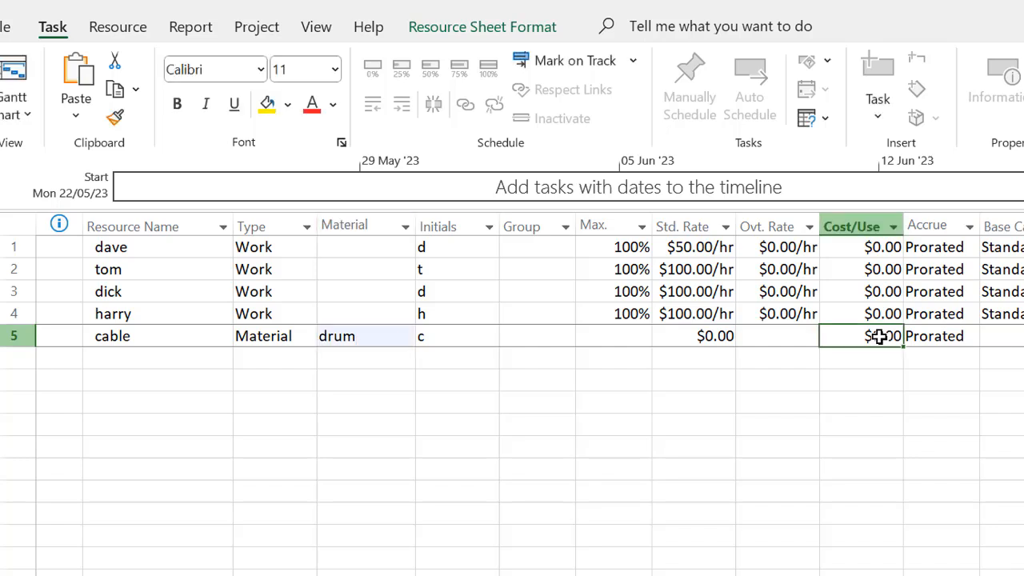
{"action": "type", "text": "350"}
{"action": "left_click", "coordinate": [794, 336]}
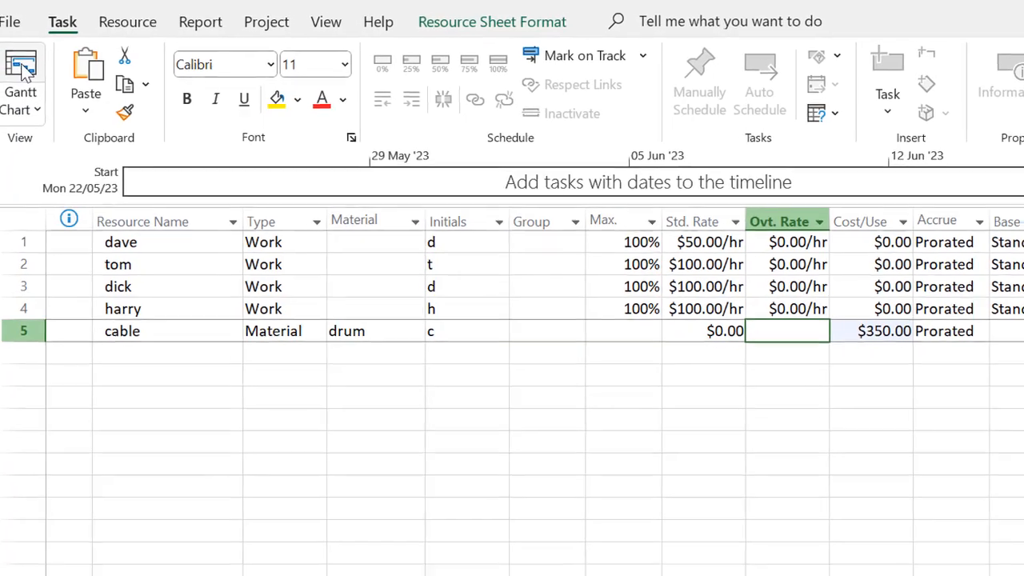
Return to the Gantt Chart and assign the resource sheet's first person to the plan task with Assign Resources.
{"action": "left_click", "coordinate": [22, 76]}
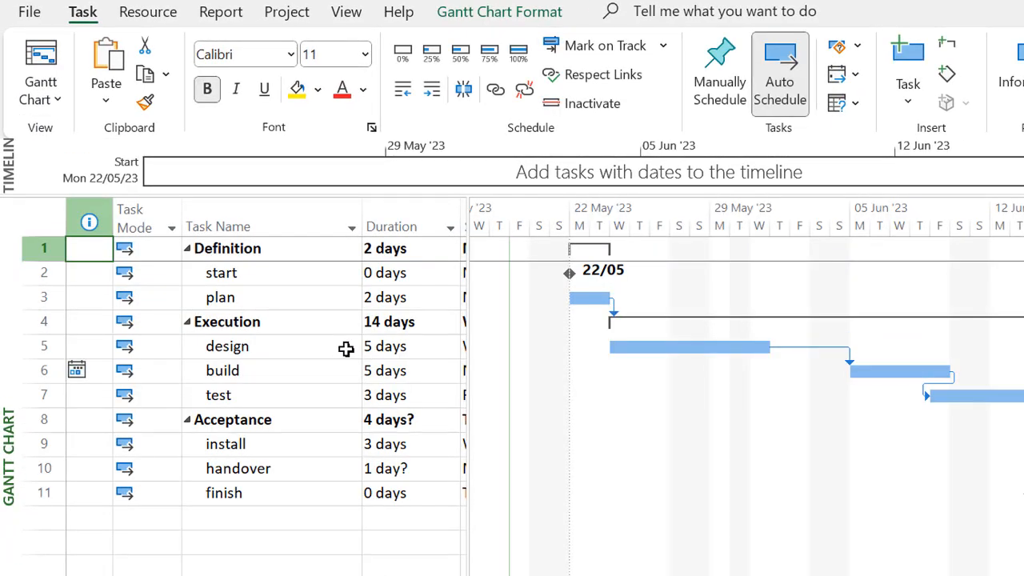
{"action": "left_click", "coordinate": [152, 19]}
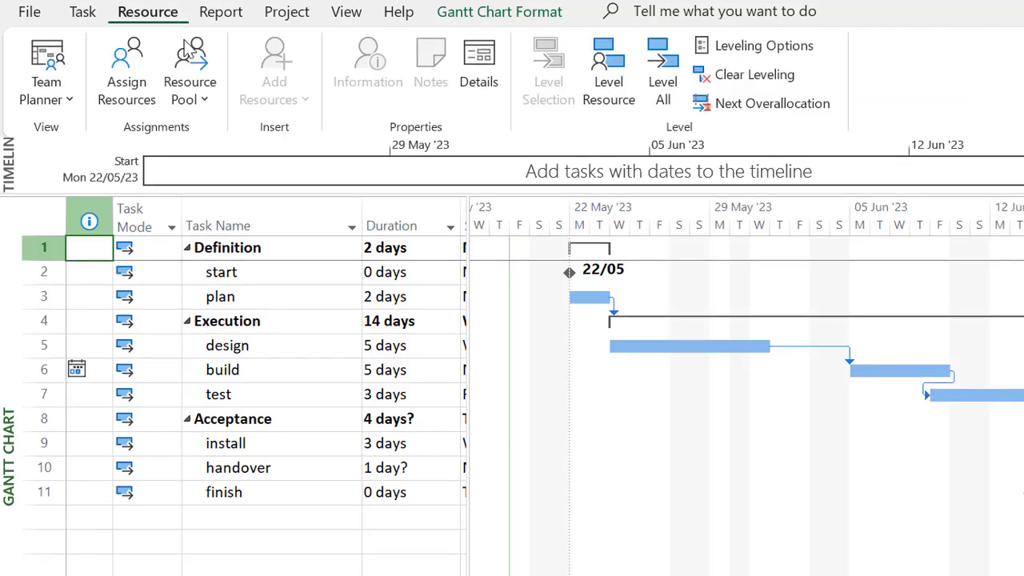
{"action": "left_click", "coordinate": [136, 70]}
{"action": "left_click_drag", "start_coordinate": [999, 272], "coordinate": [759, 396]}
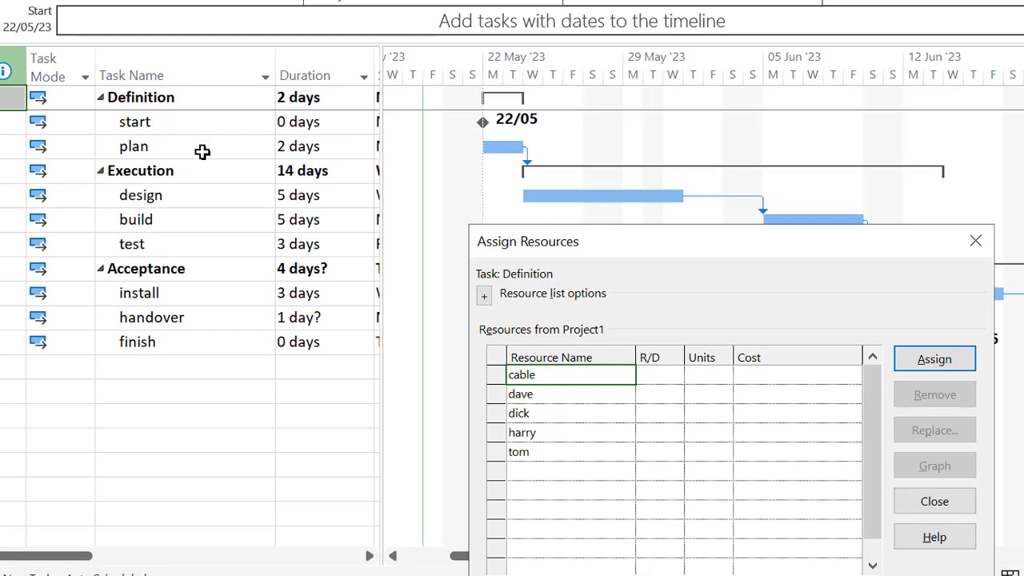
{"action": "left_click", "coordinate": [212, 167]}
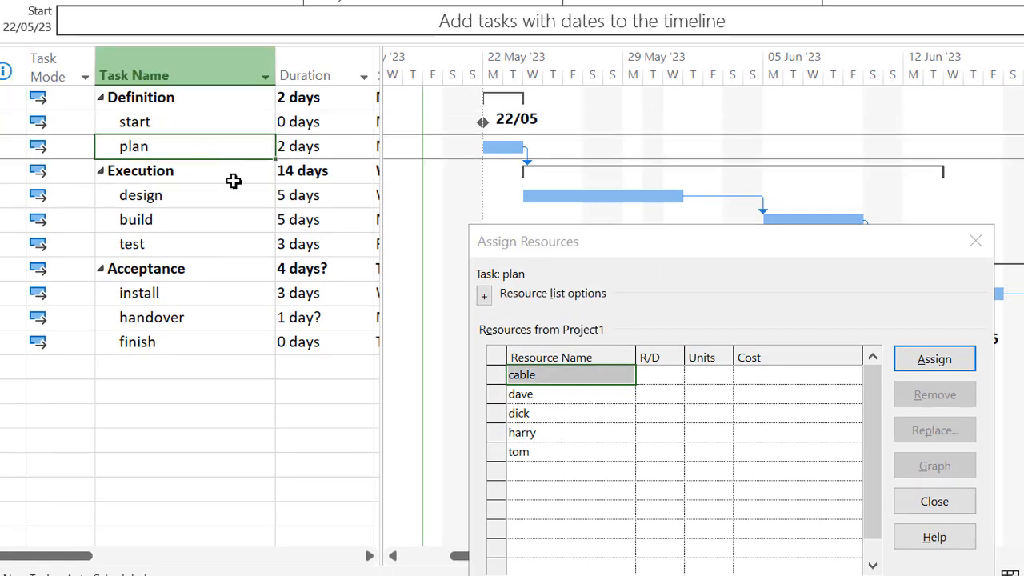
{"action": "left_click", "coordinate": [542, 394]}
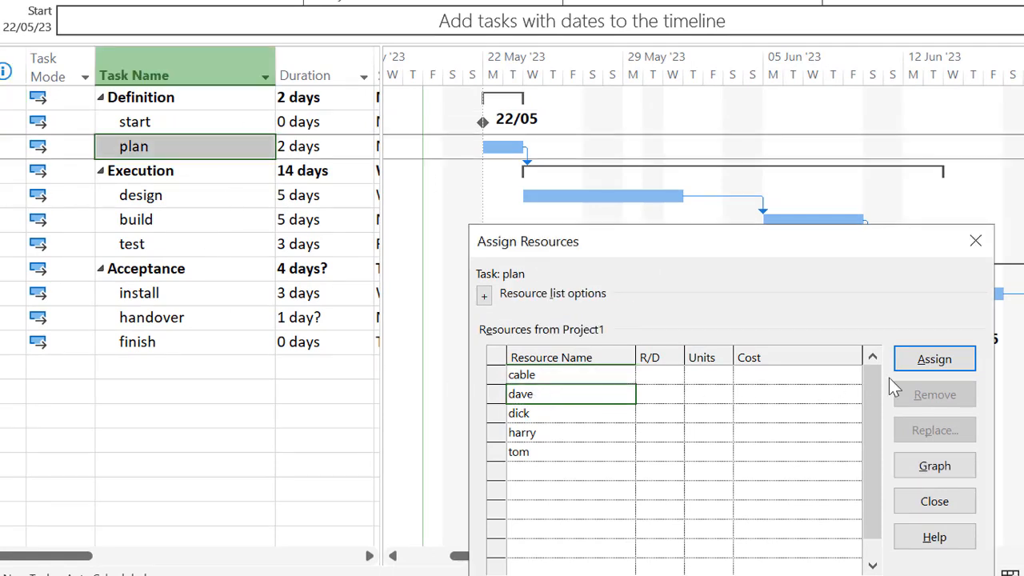
{"action": "left_click", "coordinate": [949, 364]}
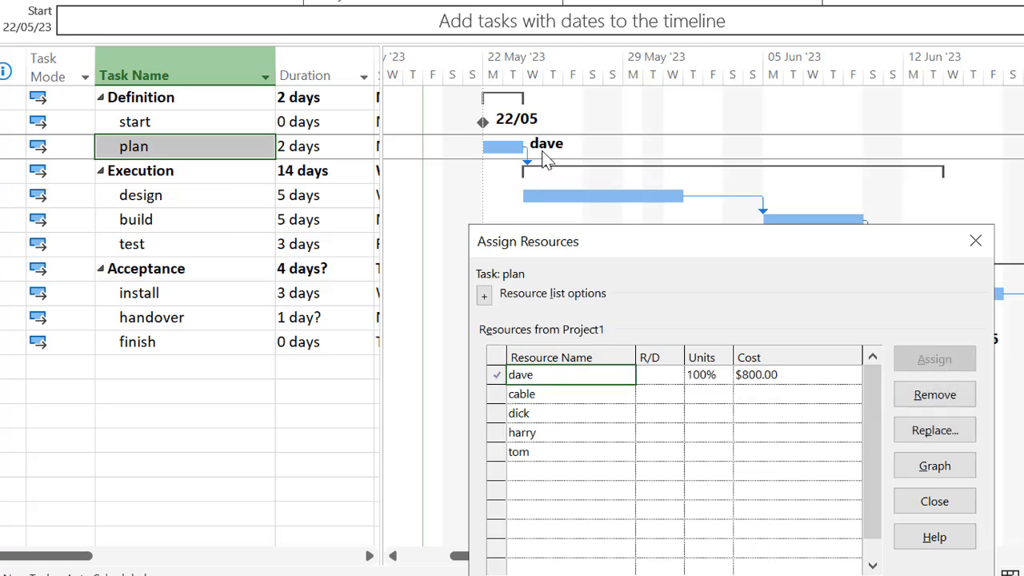
Assign the resource sheet's third and fourth people together to the design task.
{"action": "left_click", "coordinate": [188, 196]}
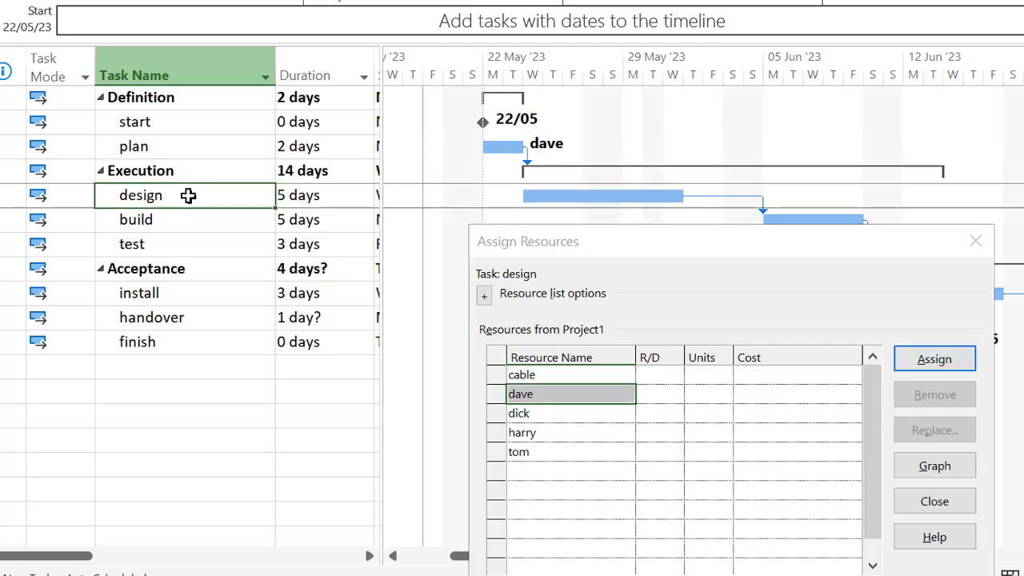
{"action": "left_click", "coordinate": [562, 434]}
{"action": "left_click", "coordinate": [554, 414]}
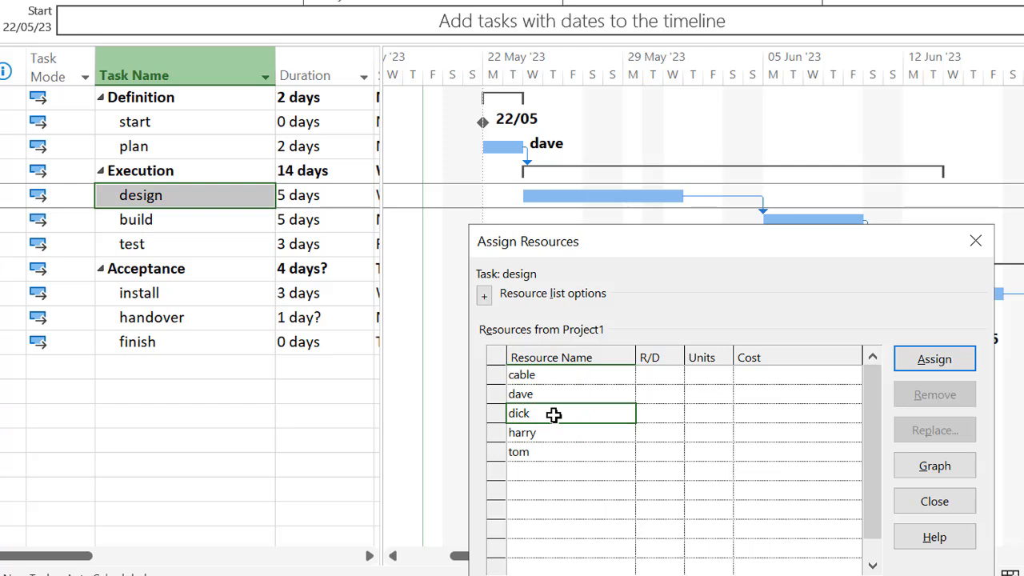
{"action": "left_click", "coordinate": [552, 432], "text": "shift"}
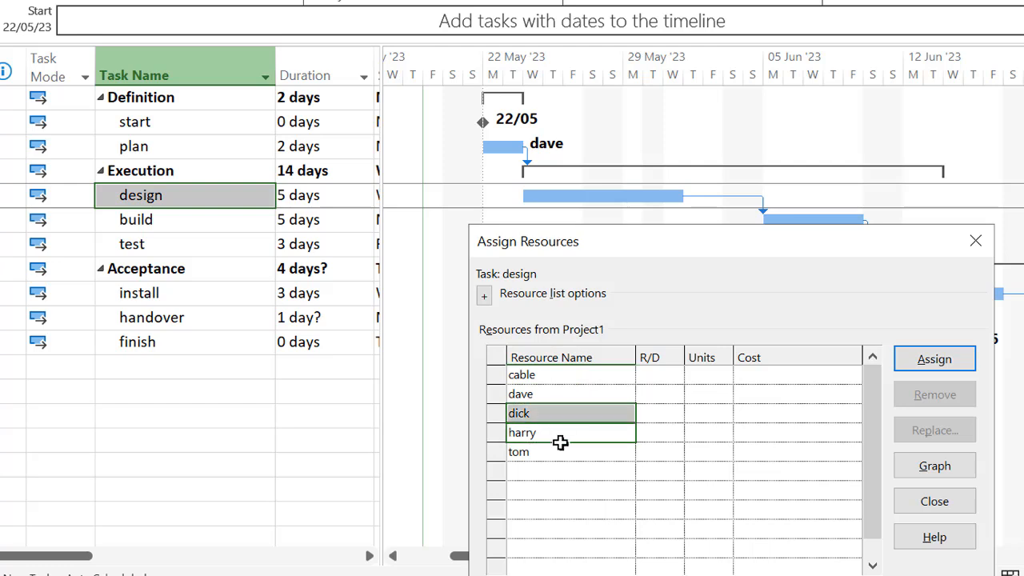
{"action": "left_click", "coordinate": [944, 359]}
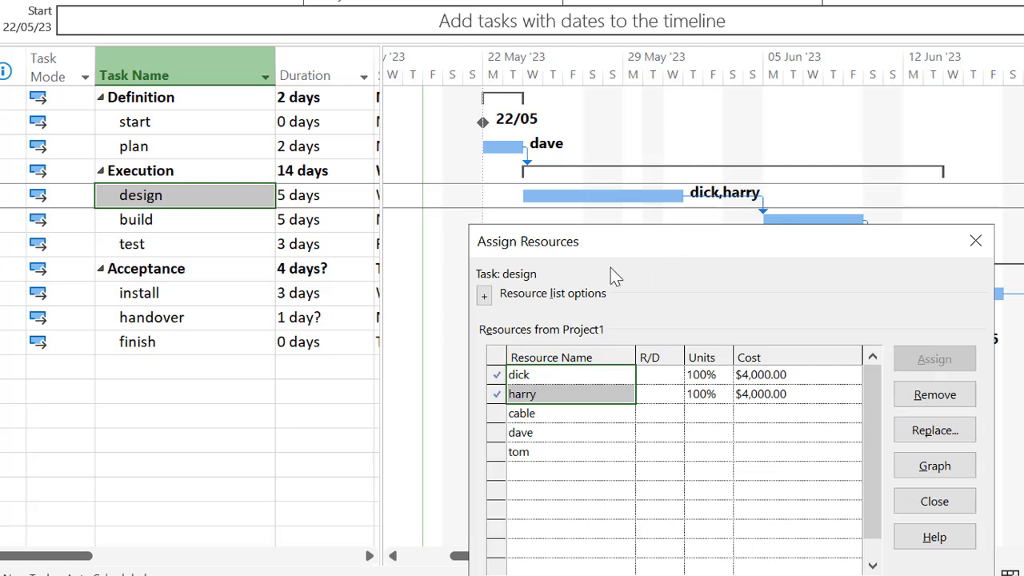
Assign the same two people as on design to the build task, plus 3 drums of cable.
{"action": "left_click", "coordinate": [162, 220]}
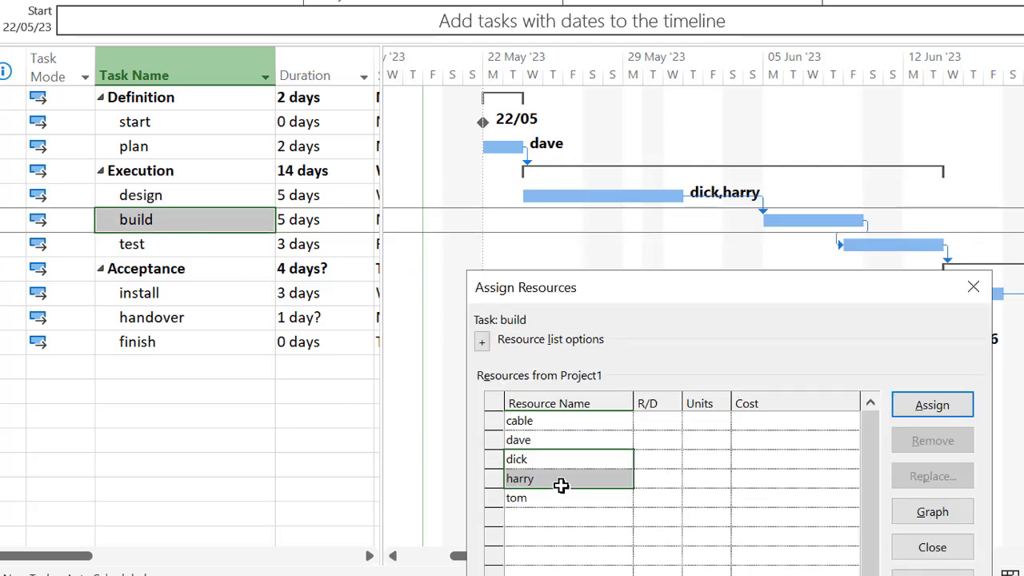
{"action": "left_click", "coordinate": [933, 409]}
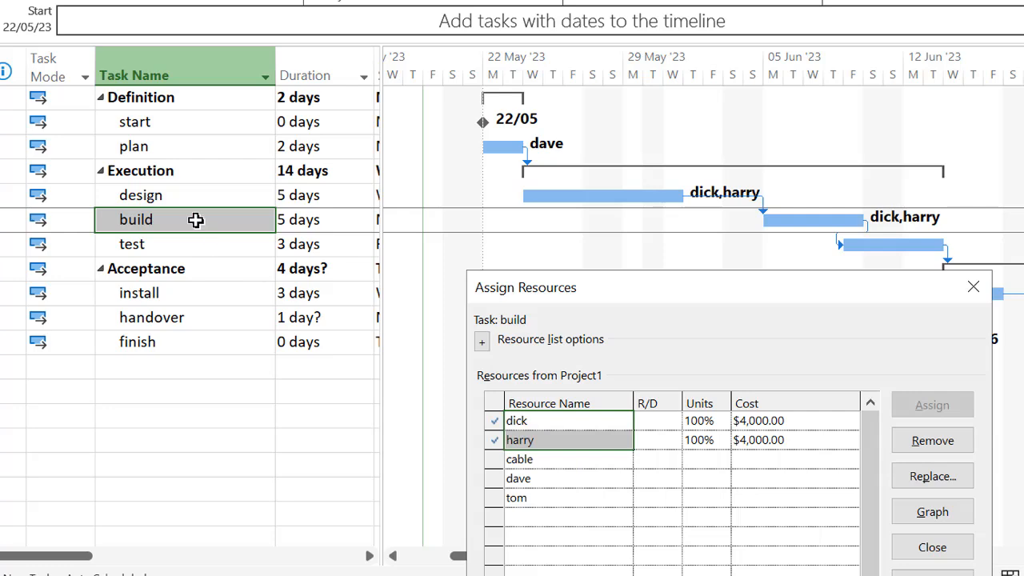
{"action": "left_click", "coordinate": [558, 459]}
{"action": "left_click", "coordinate": [713, 545]}
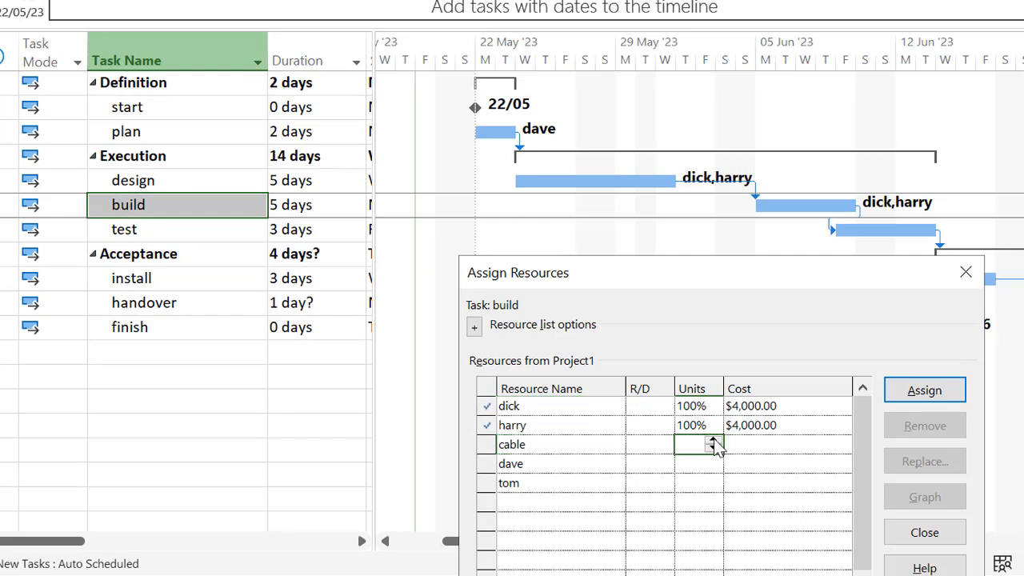
{"action": "type", "text": "3"}
{"action": "key", "text": "Tab"}
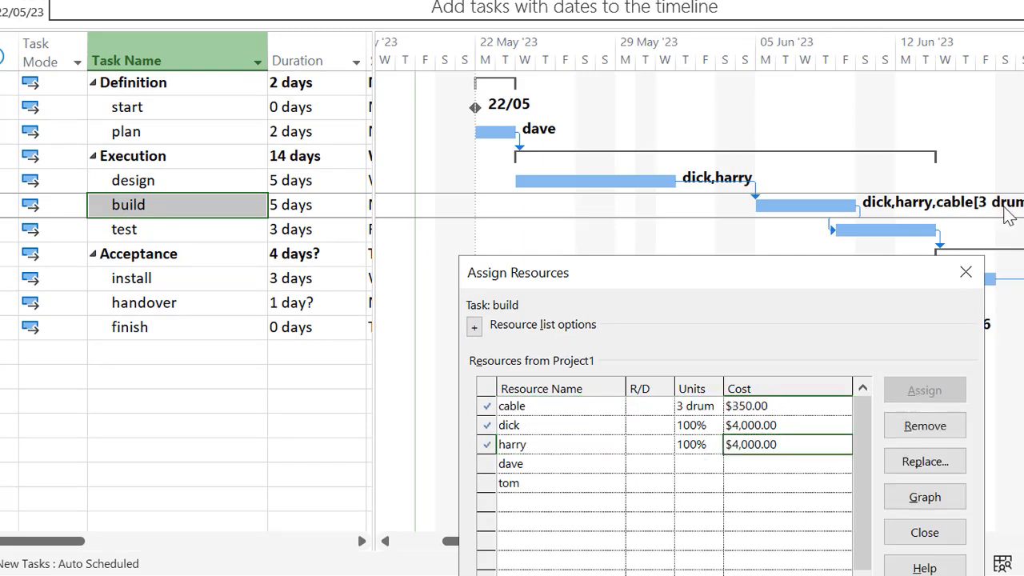
Assign the resource sheet's second and fourth people to the test task.
{"action": "left_click", "coordinate": [170, 232]}
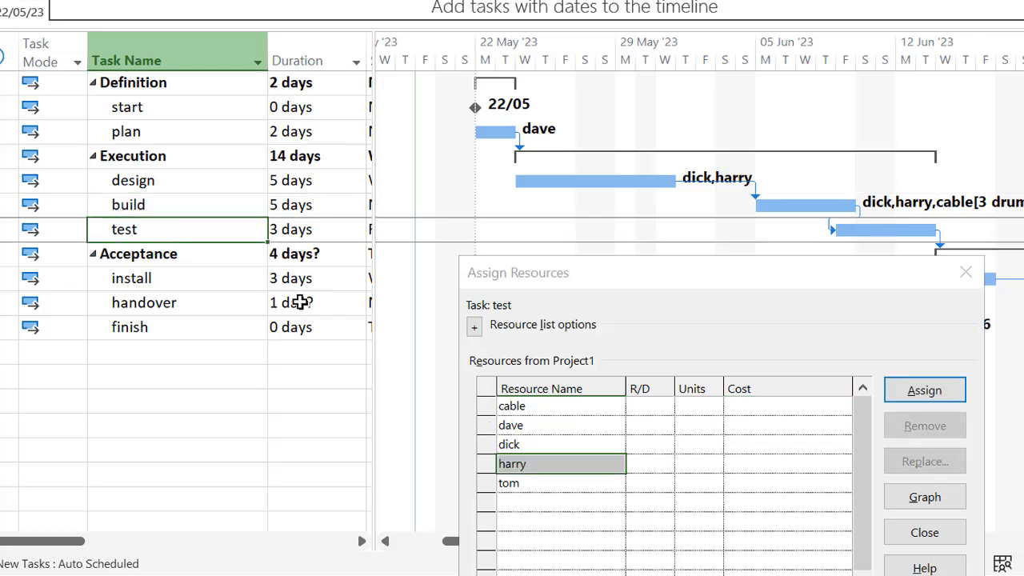
{"action": "left_click", "coordinate": [526, 483], "text": "ctrl"}
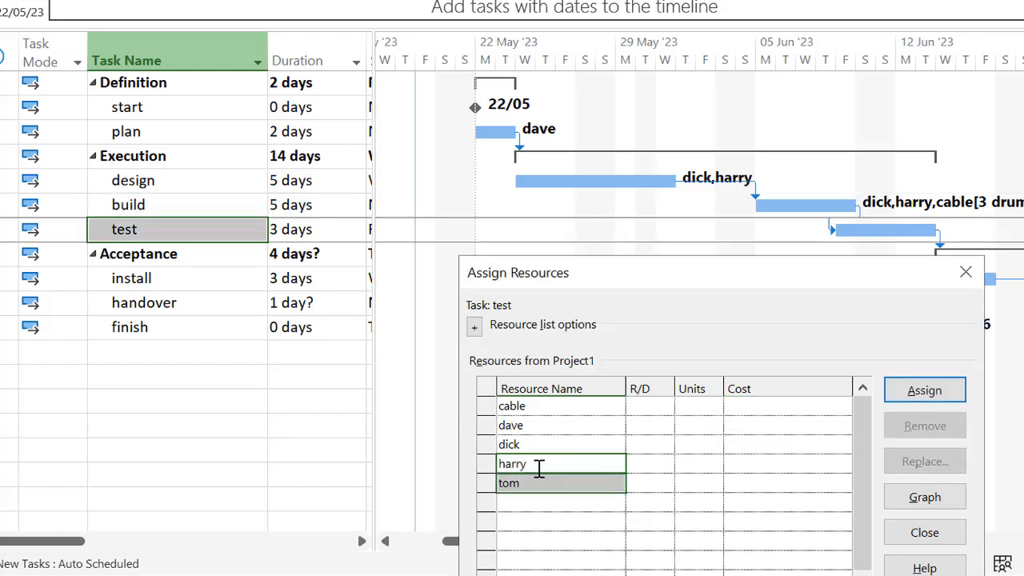
{"action": "left_click", "coordinate": [928, 391]}
Assign all four people, without the cable, to the install task and close Assign Resources.
{"action": "left_click", "coordinate": [174, 282]}
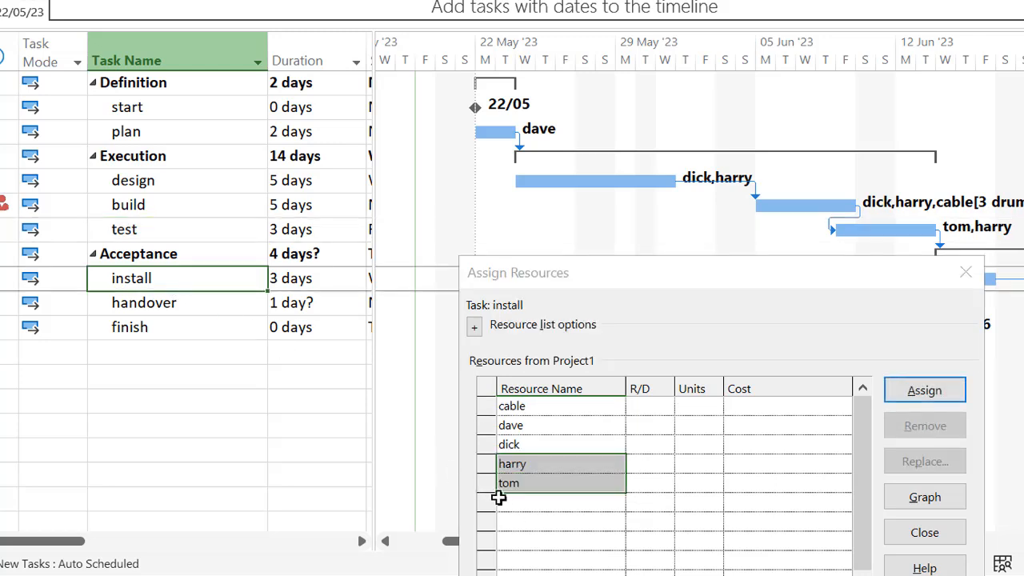
{"action": "left_click", "coordinate": [543, 429], "text": "shift"}
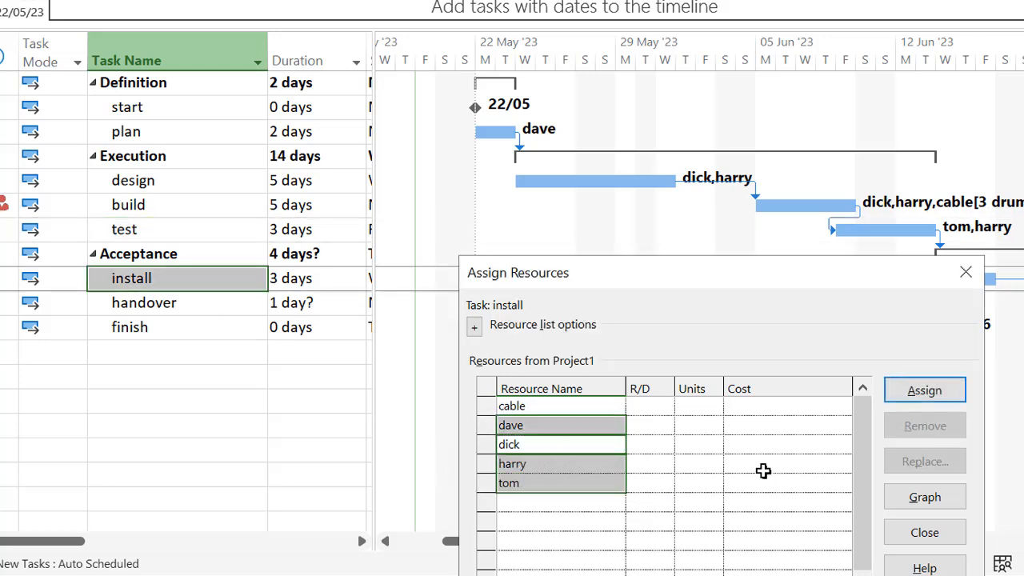
{"action": "left_click", "coordinate": [925, 391]}
{"action": "left_click_drag", "start_coordinate": [880, 273], "coordinate": [871, 37]}
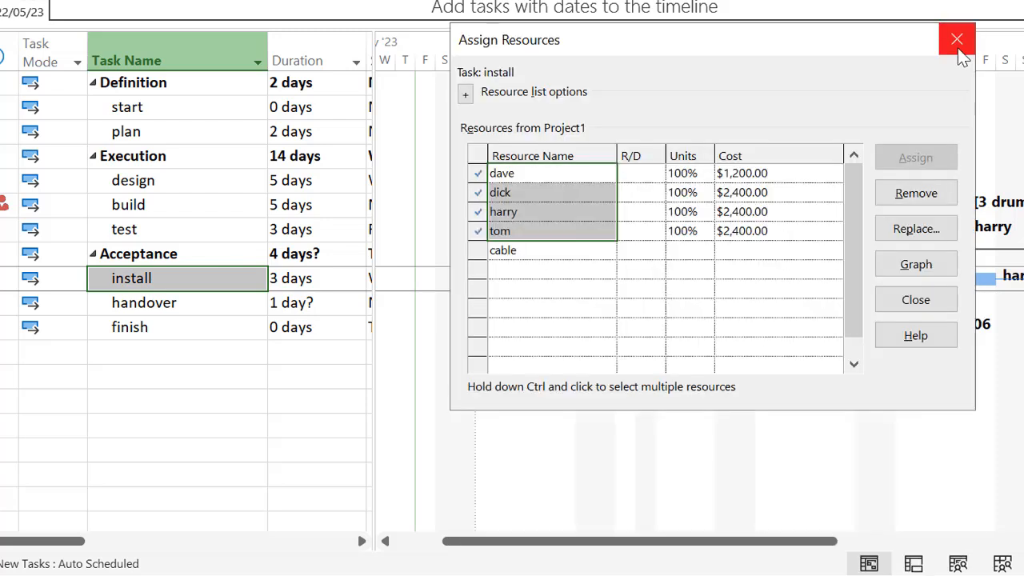
{"action": "left_click", "coordinate": [957, 37]}
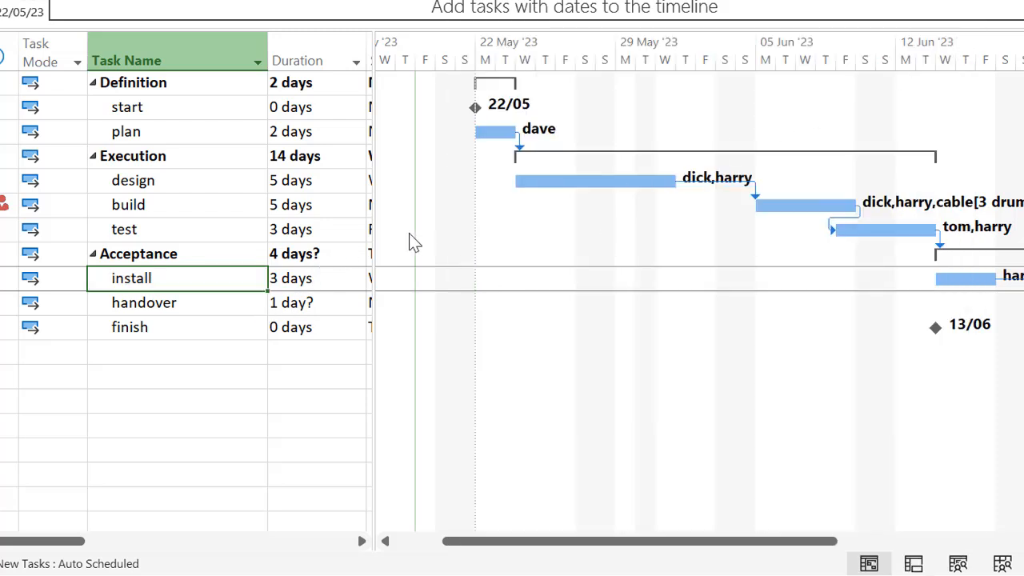
Widen the task table beside the Gantt bars and switch it to the Cost table.
{"action": "left_click_drag", "start_coordinate": [373, 270], "coordinate": [715, 291]}
{"action": "left_click_drag", "start_coordinate": [812, 479], "coordinate": [815, 478]}
{"action": "left_click", "coordinate": [350, 33]}
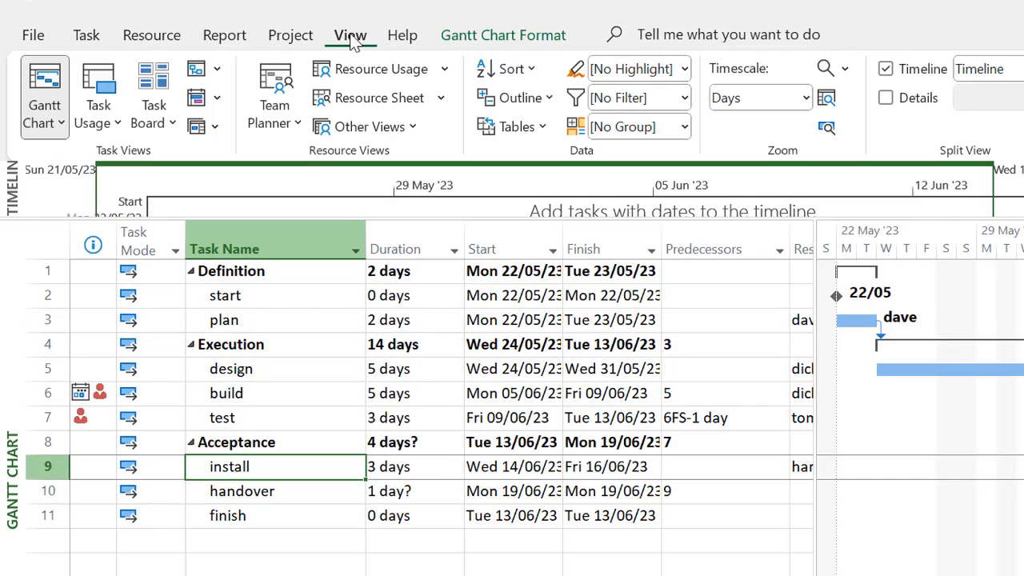
{"action": "left_click", "coordinate": [547, 132]}
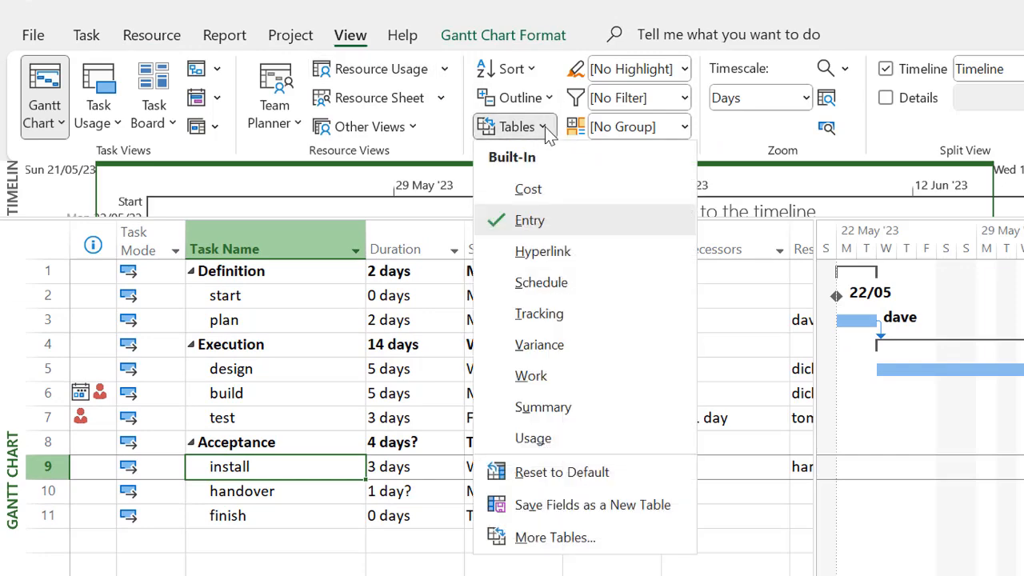
{"action": "left_click", "coordinate": [530, 190]}
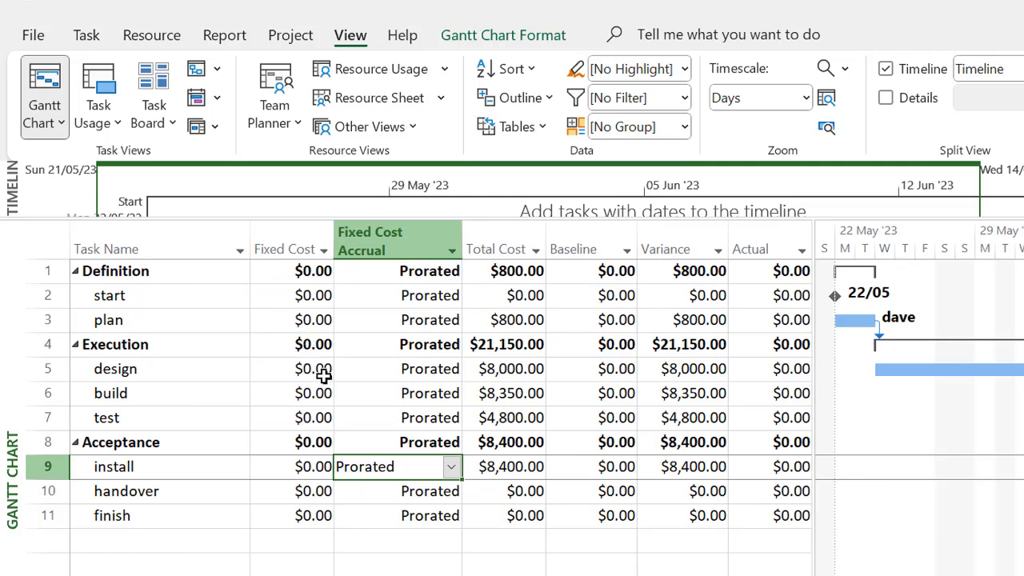
Enter a fixed cost of $400 for the build task.
{"action": "left_click", "coordinate": [274, 401]}
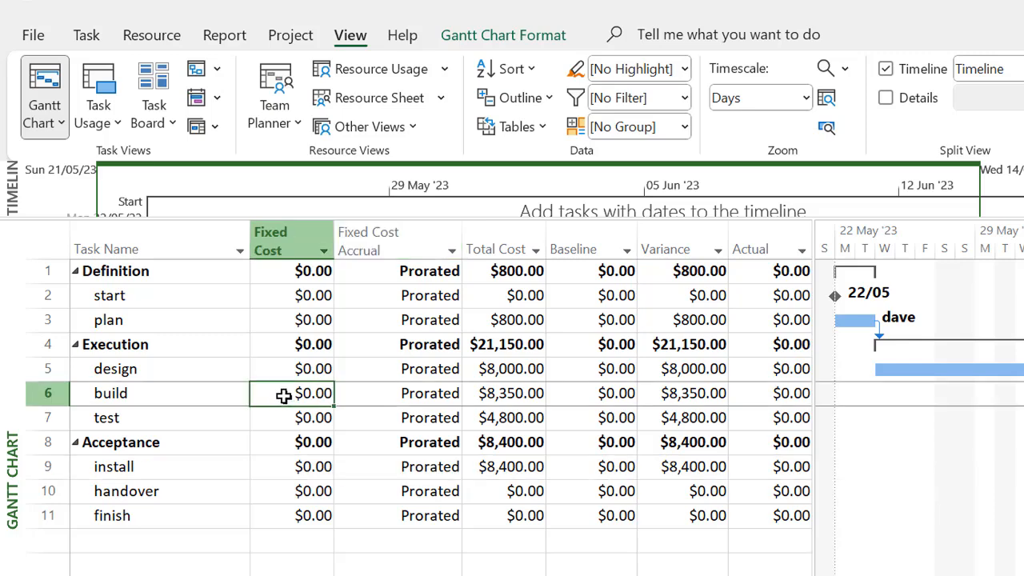
{"action": "type", "text": "400"}
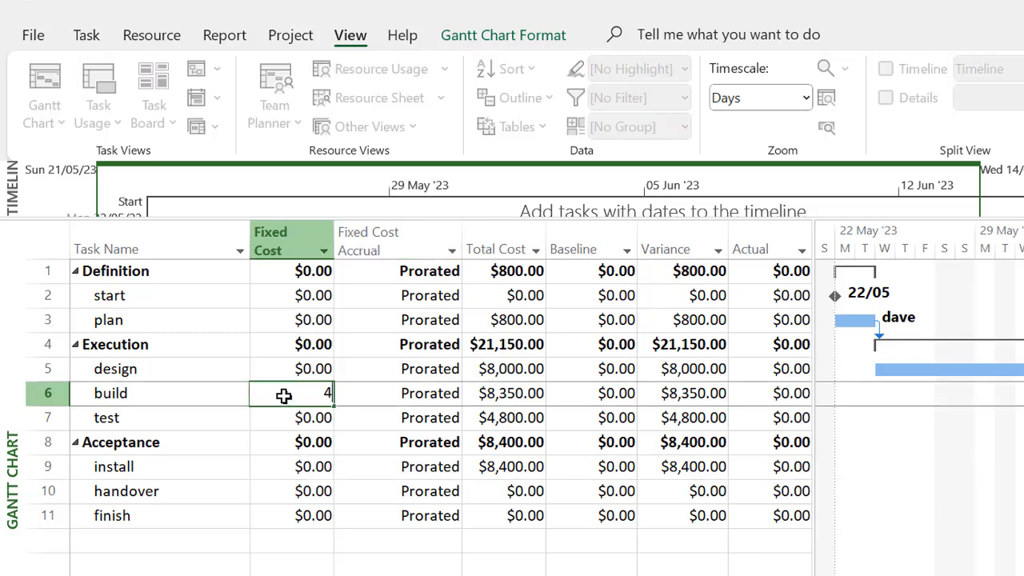
{"action": "key", "text": "Return"}
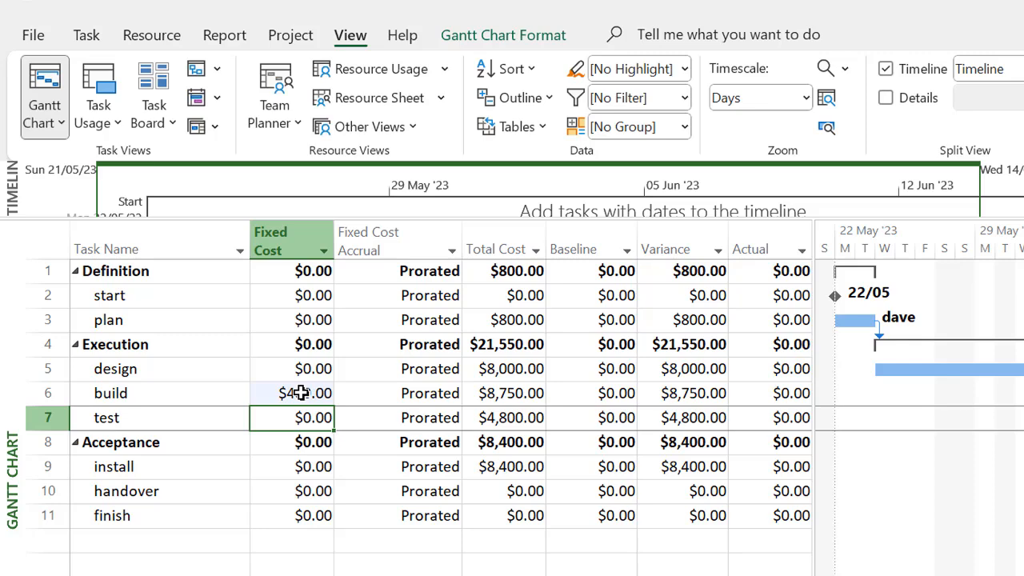
Add the note "$400 for hotel and travel expenses" to the build task's information.
{"action": "double_click", "coordinate": [115, 394]}
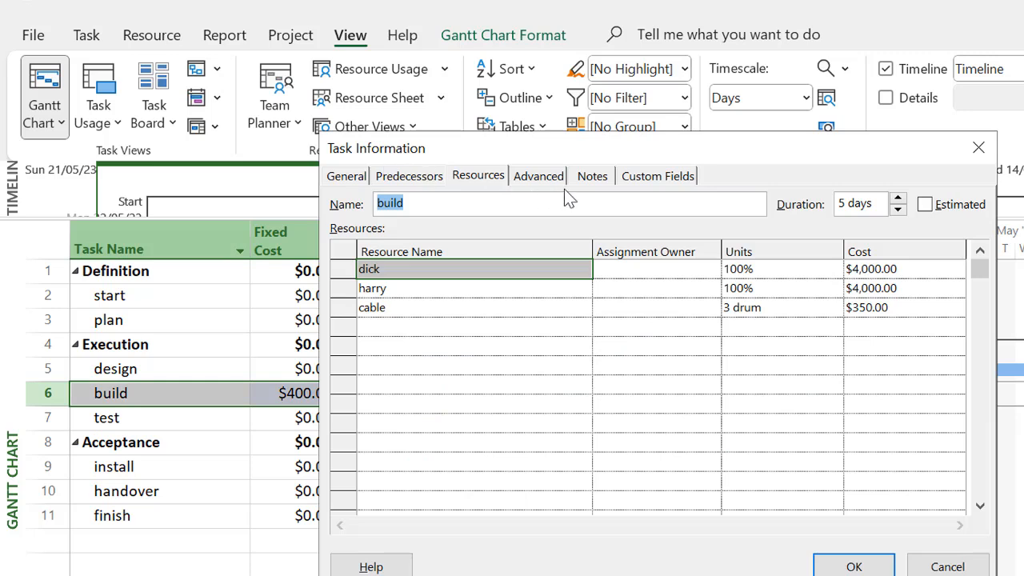
{"action": "left_click", "coordinate": [592, 176]}
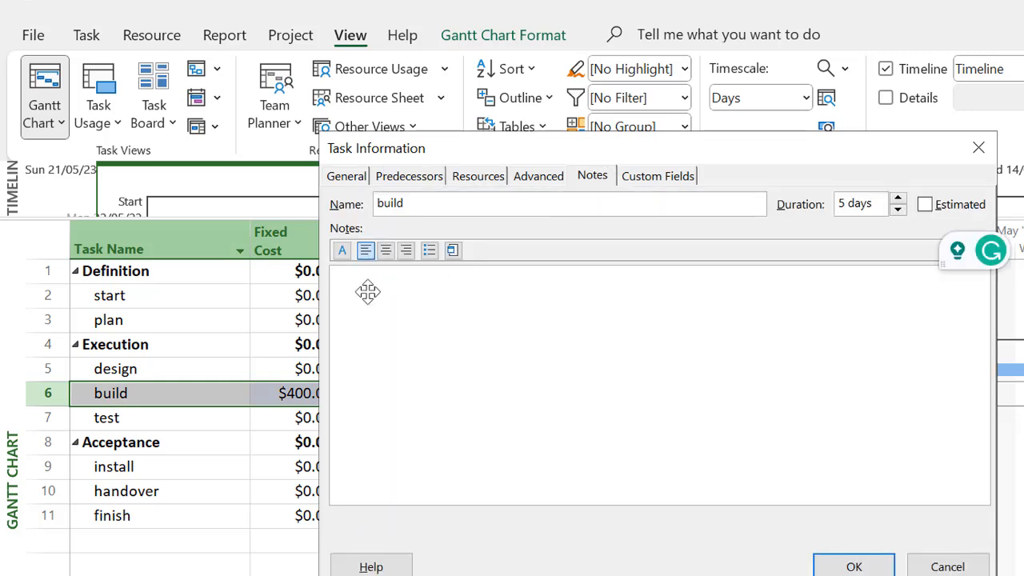
{"action": "type", "text": "$400 for hotel an"}
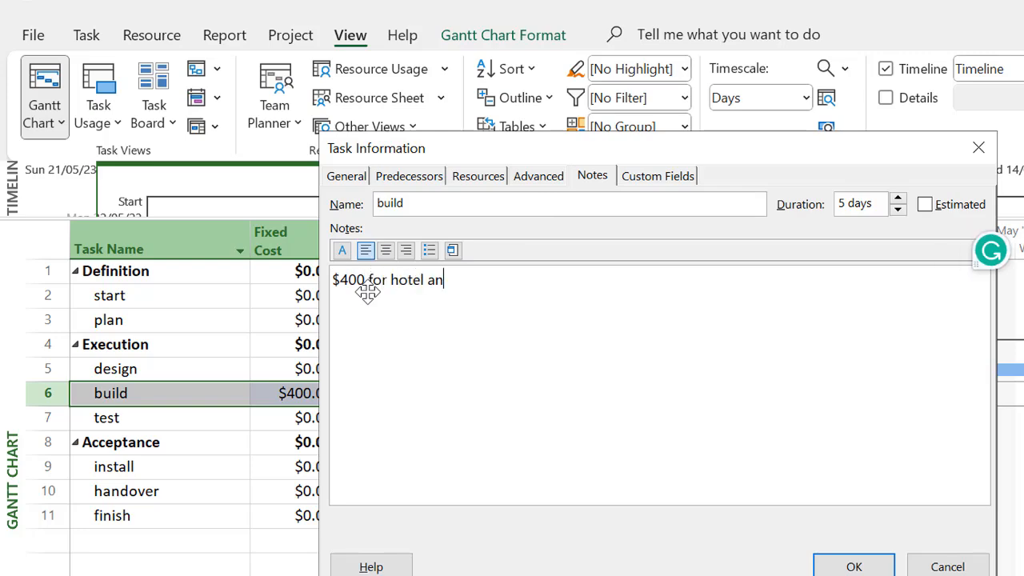
{"action": "type", "text": "d travel expenses"}
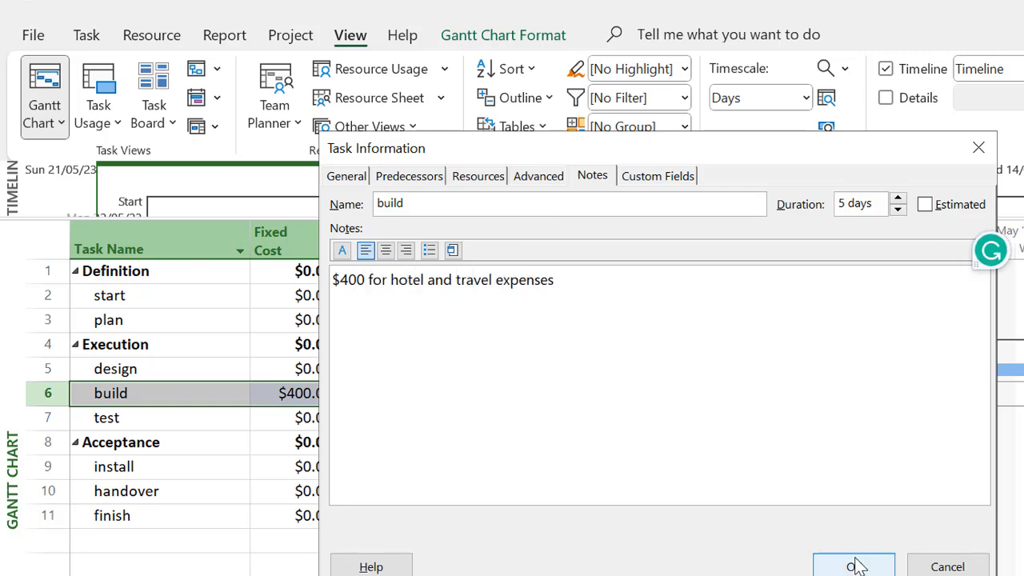
{"action": "left_click", "coordinate": [855, 567]}
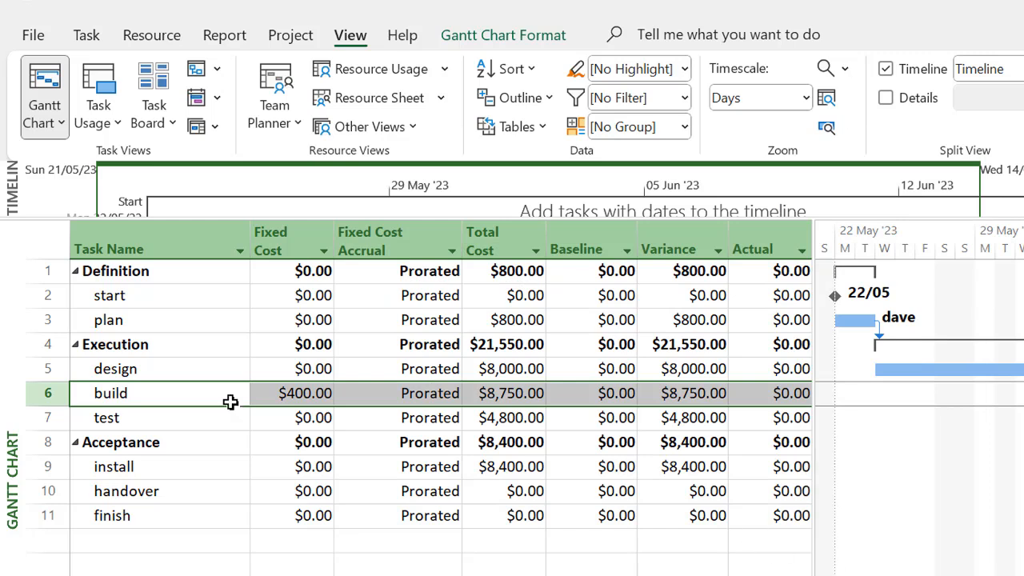
Switch the Gantt Chart's task table back to the Entry table.
{"action": "left_click", "coordinate": [320, 396]}
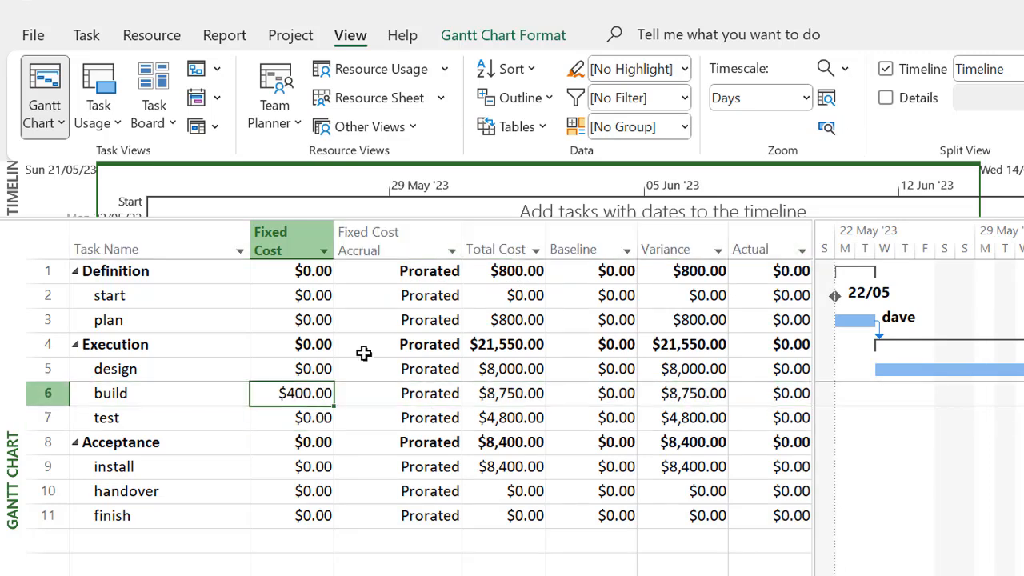
{"action": "left_click", "coordinate": [544, 129]}
{"action": "left_click", "coordinate": [525, 217]}
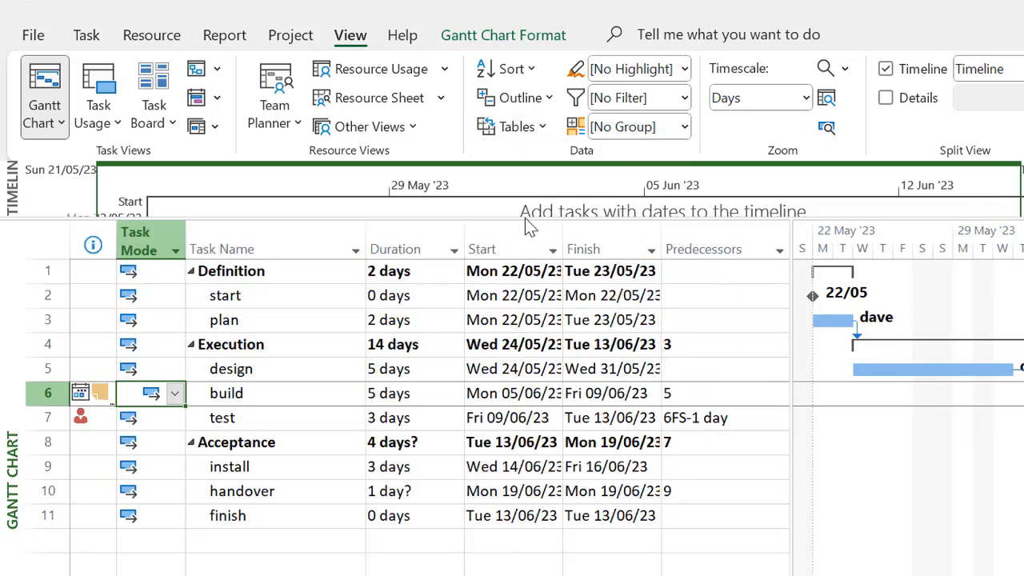
Examine the test task's overallocation indicator and the options offered for resolving it.
{"action": "left_click", "coordinate": [170, 418]}
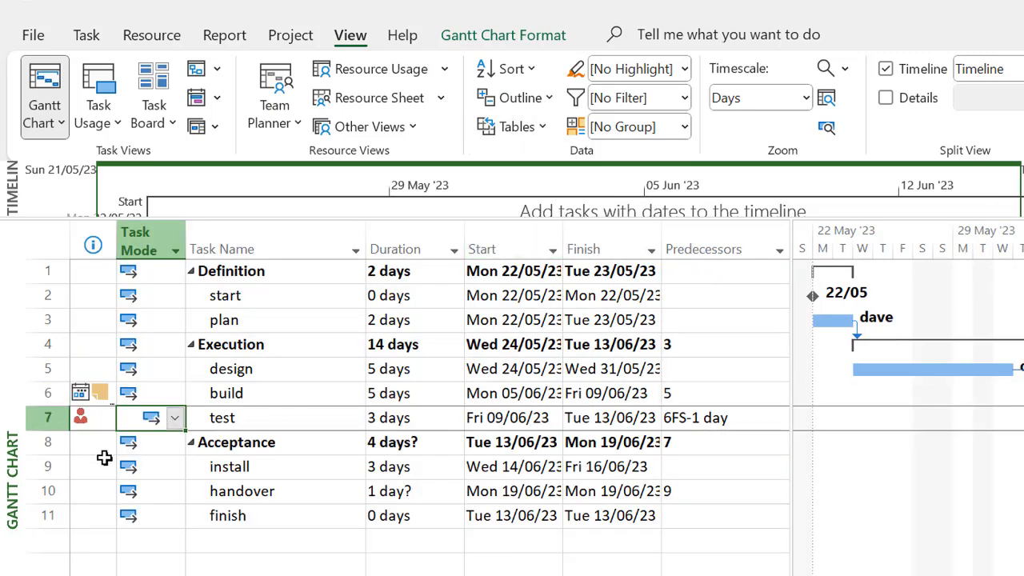
{"action": "mouse_move", "coordinate": [90, 419]}
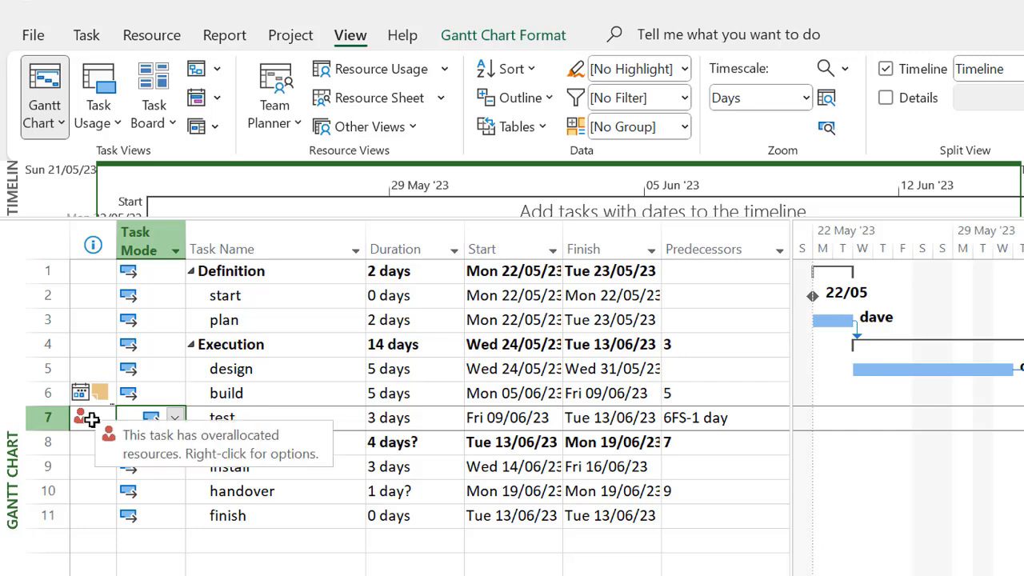
{"action": "left_click", "coordinate": [91, 419]}
{"action": "mouse_move", "coordinate": [92, 420]}
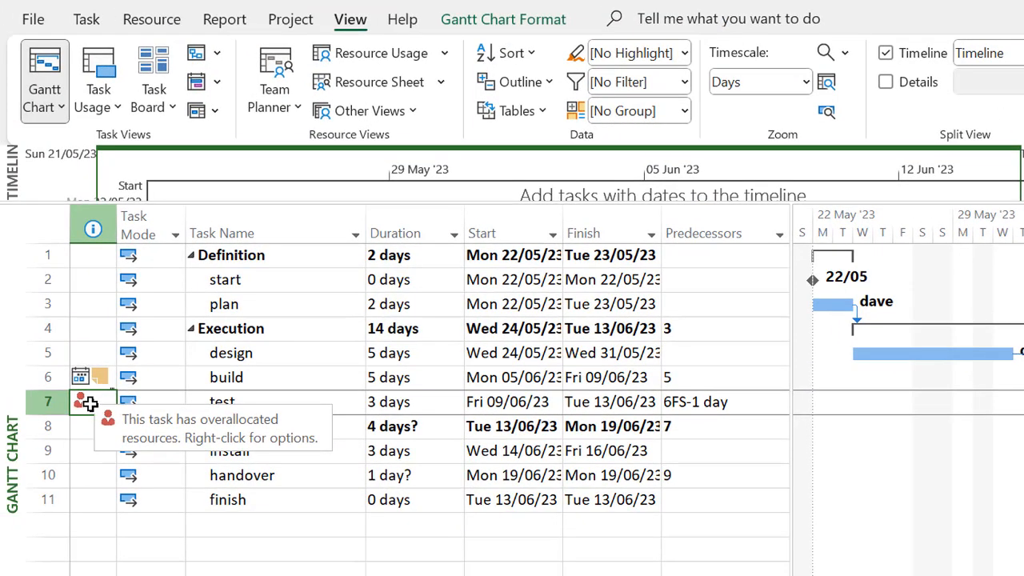
{"action": "right_click", "coordinate": [88, 404]}
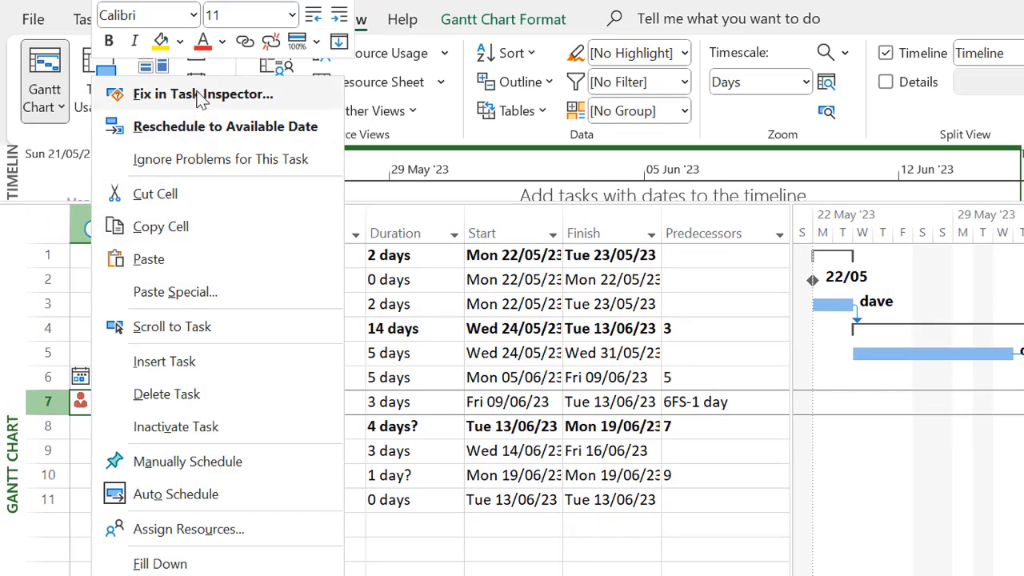
{"action": "left_click", "coordinate": [370, 203]}
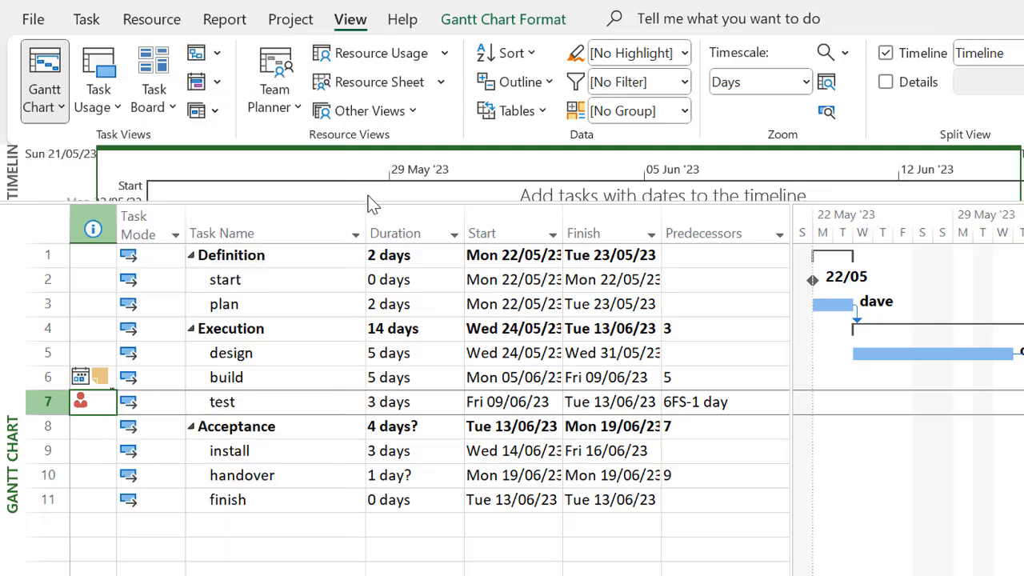
Level resources across the entire project to resolve the overallocation.
{"action": "left_click", "coordinate": [152, 20]}
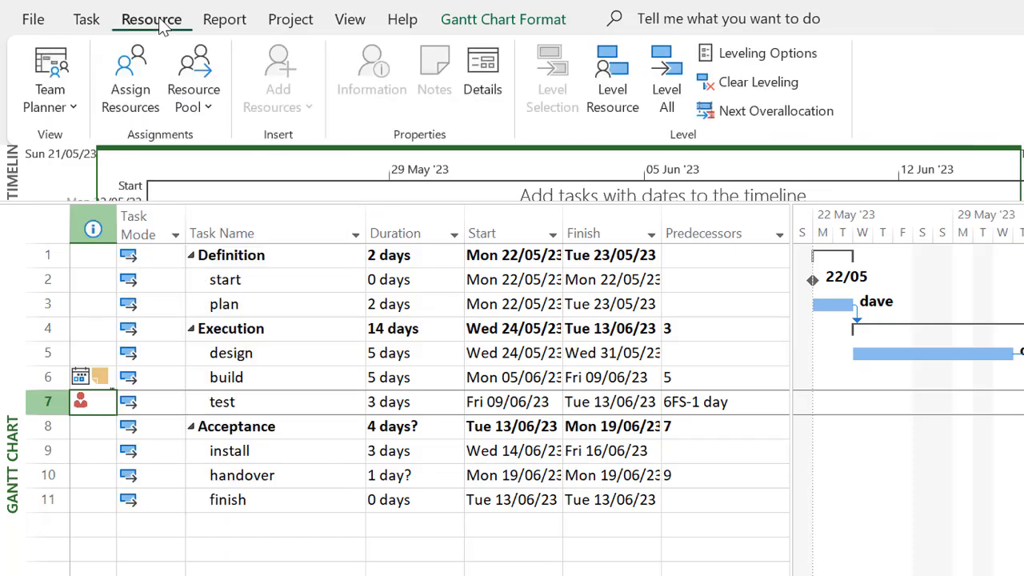
{"action": "left_click", "coordinate": [615, 72]}
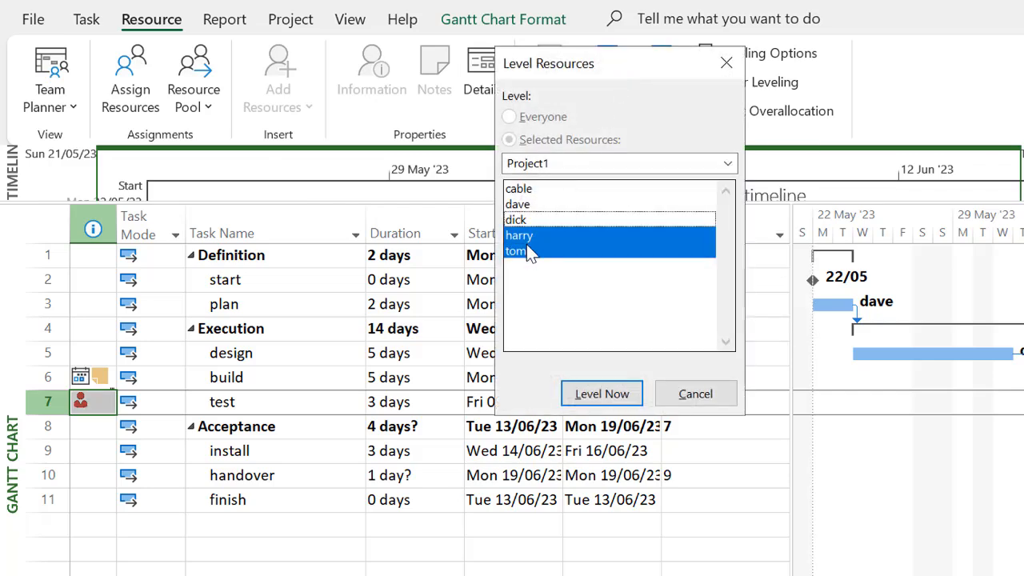
{"action": "left_click", "coordinate": [697, 396]}
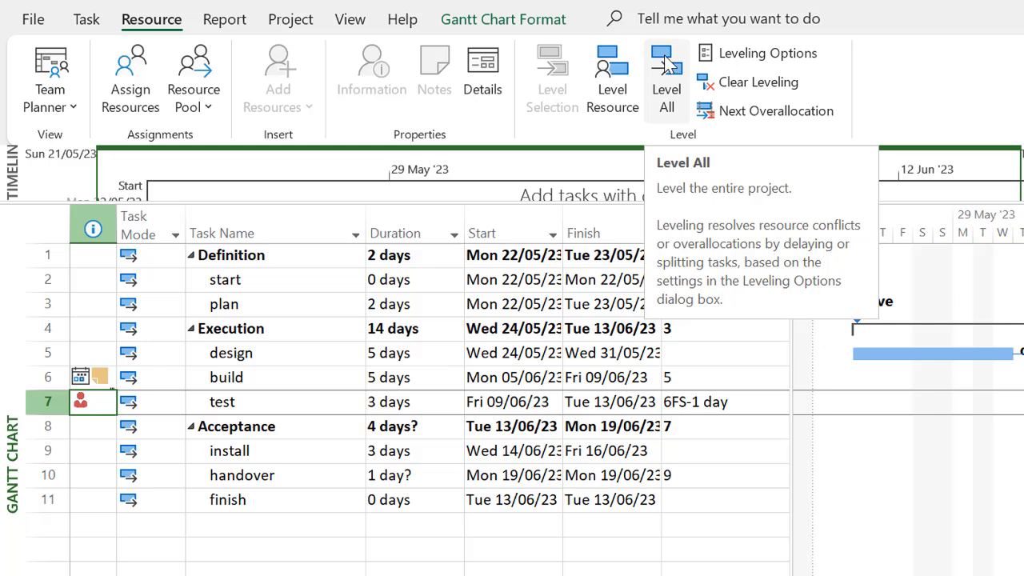
{"action": "left_click", "coordinate": [668, 65]}
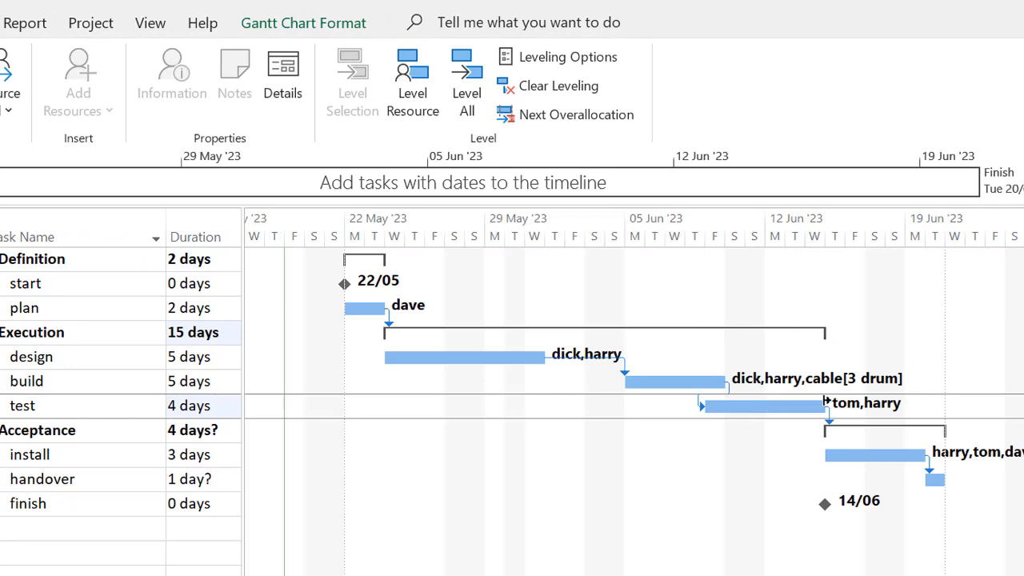
Link the handover task's bar to the finish milestone in the Gantt chart.
{"action": "mouse_move", "coordinate": [934, 478]}
{"action": "left_mouse_down"}
{"action": "mouse_move", "coordinate": [866, 509]}
{"action": "mouse_move", "coordinate": [824, 509]}
{"action": "left_mouse_up"}
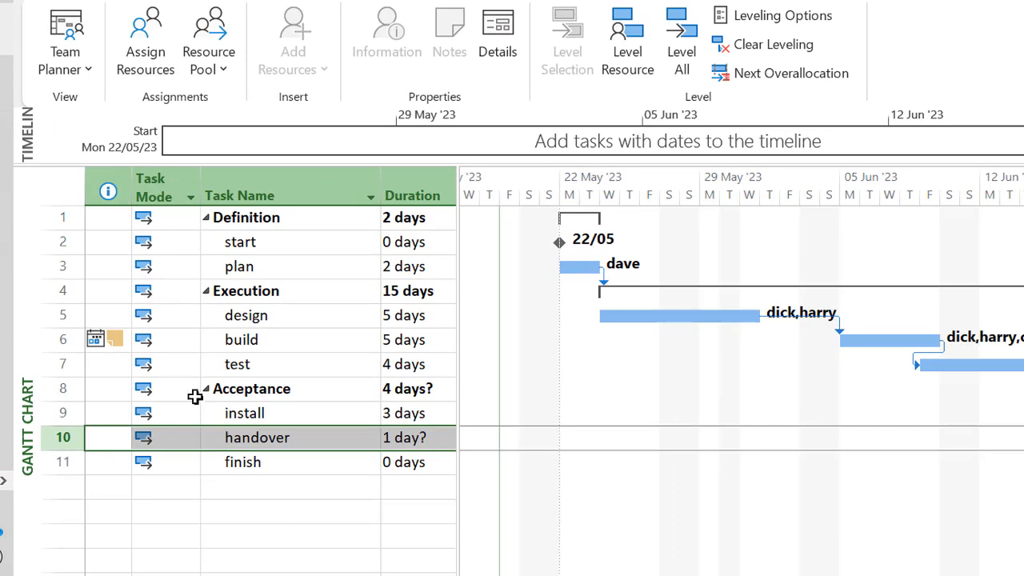
{"action": "mouse_move", "coordinate": [108, 340]}
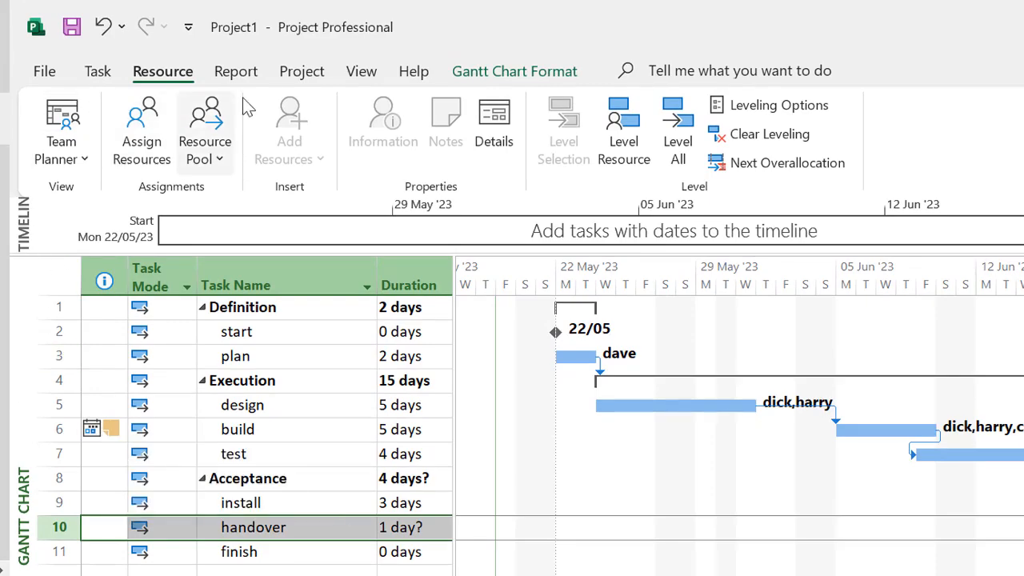
Review the project's overall dates, duration, work and cost in its project statistics.
{"action": "left_click", "coordinate": [318, 74]}
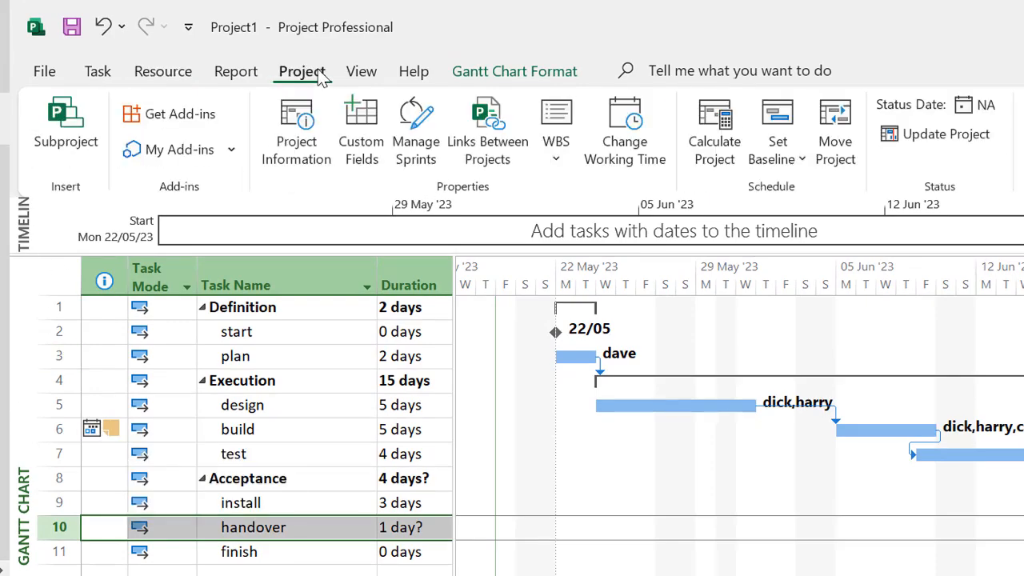
{"action": "left_click", "coordinate": [297, 120]}
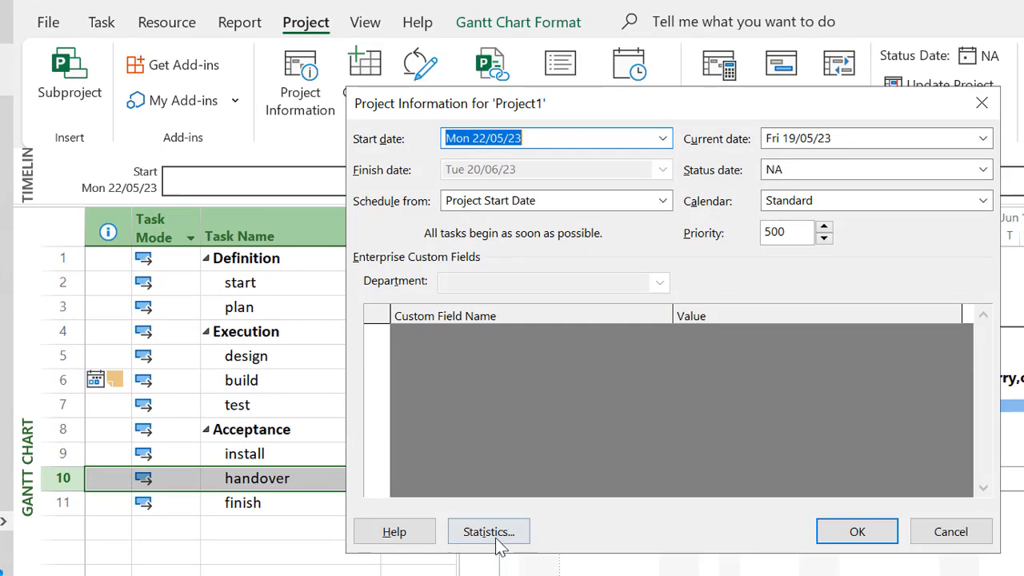
{"action": "left_click", "coordinate": [492, 539]}
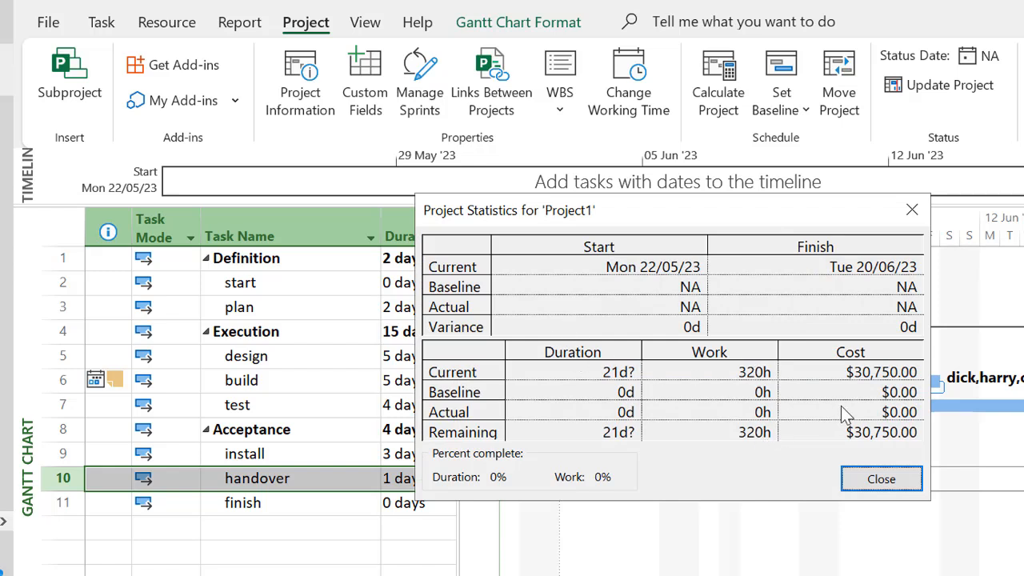
{"action": "left_click", "coordinate": [881, 479]}
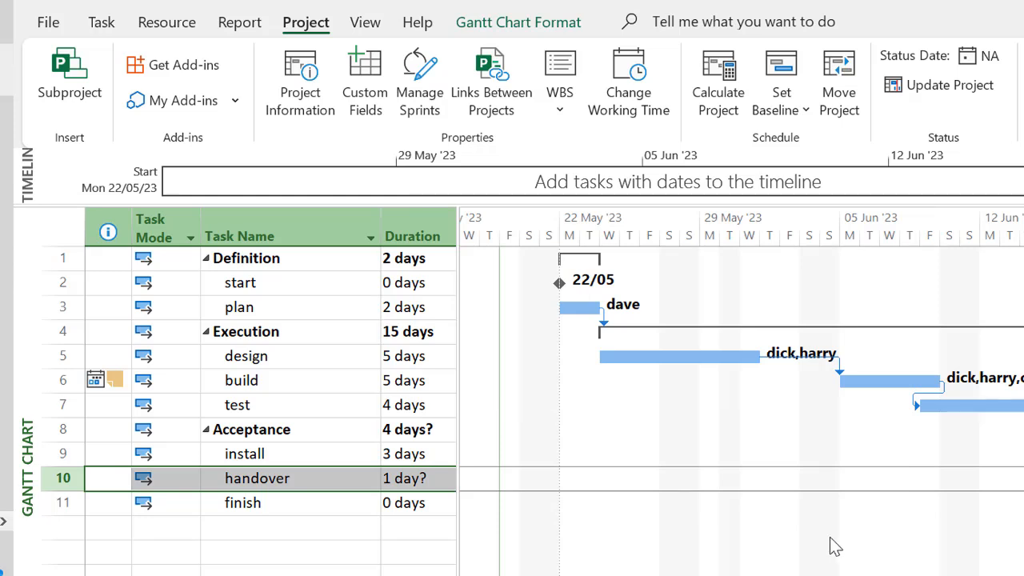
Set the baseline for the entire project.
{"action": "left_click", "coordinate": [794, 114]}
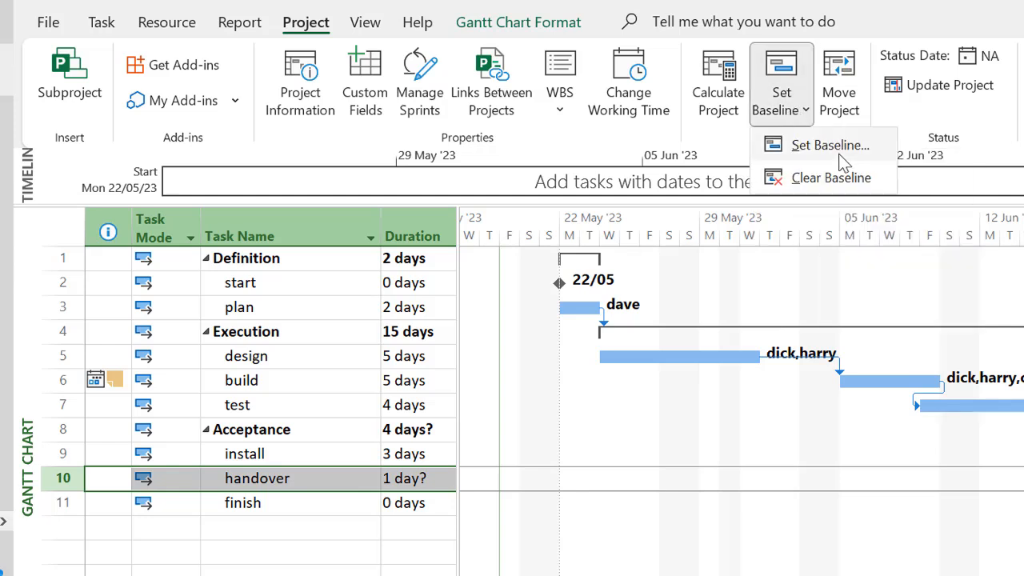
{"action": "left_click", "coordinate": [808, 144]}
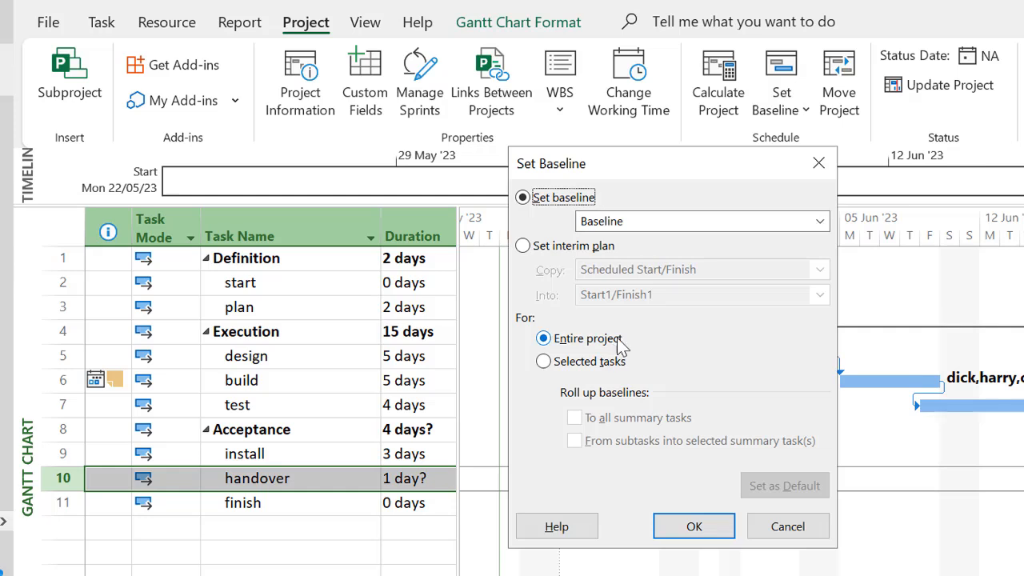
{"action": "left_click", "coordinate": [702, 526]}
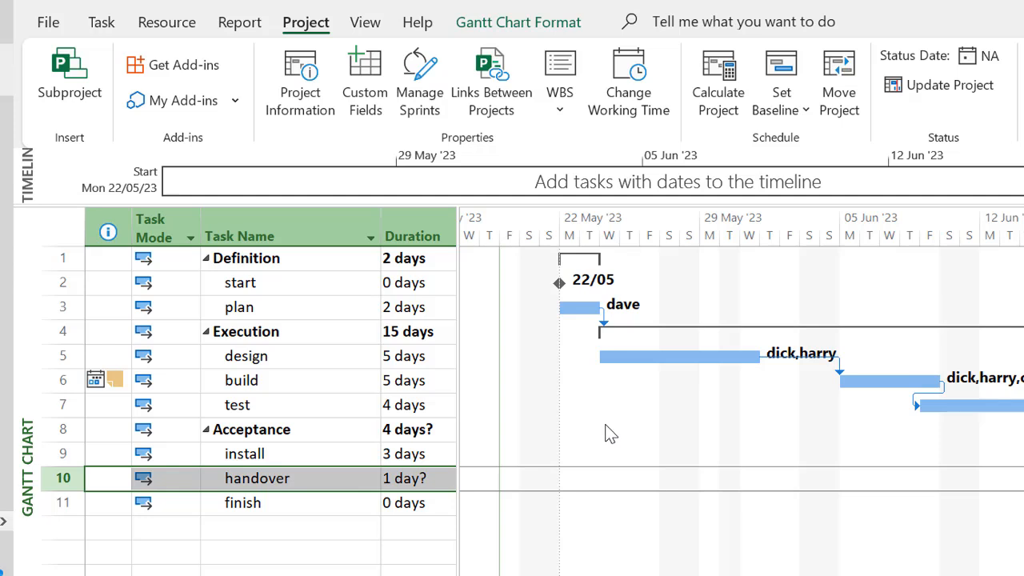
Switch to the Tracking Gantt view and mark the plan task 100% complete.
{"action": "left_click", "coordinate": [102, 24]}
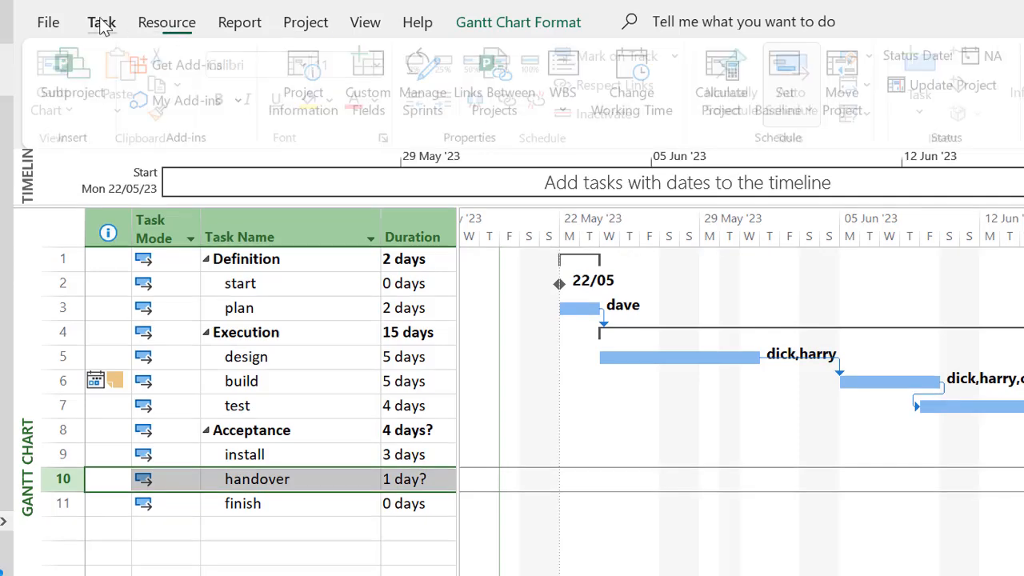
{"action": "left_click", "coordinate": [78, 112]}
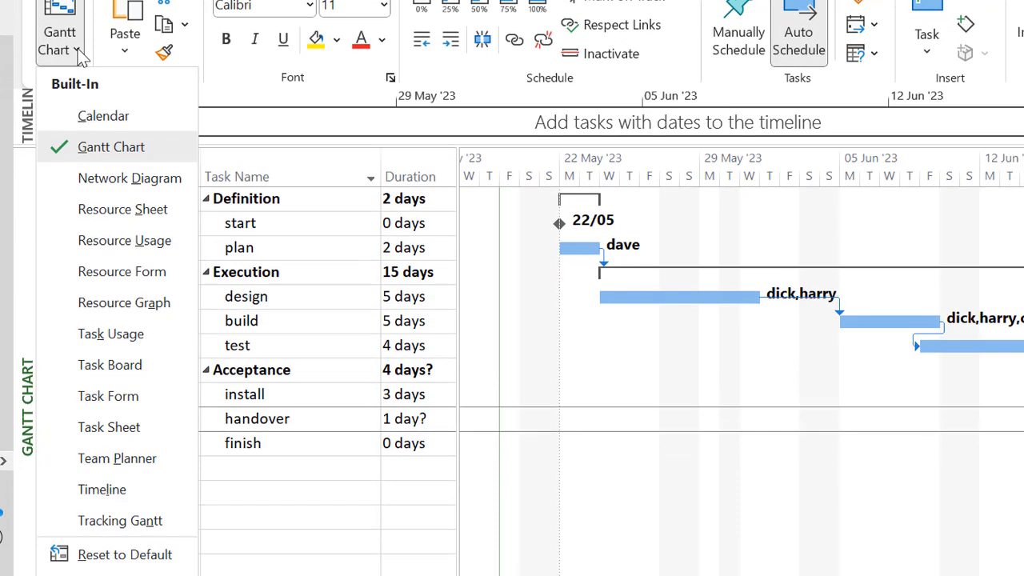
{"action": "left_click", "coordinate": [143, 530]}
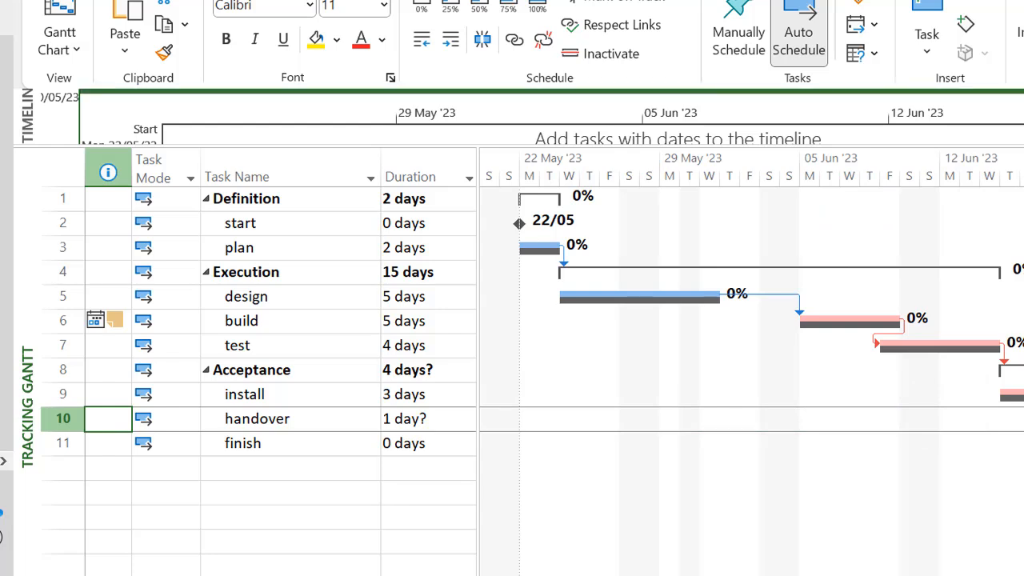
{"action": "left_click", "coordinate": [295, 251]}
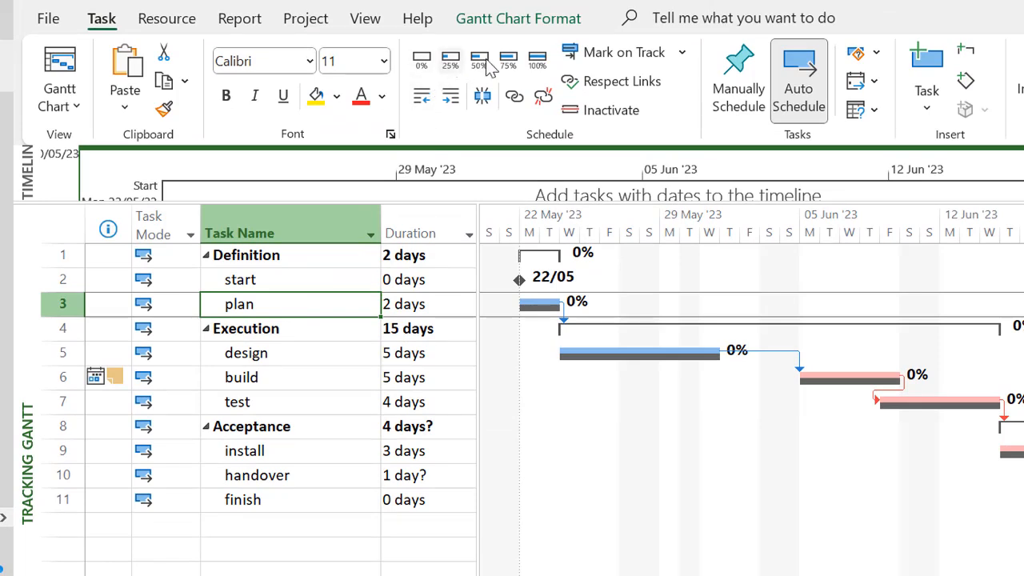
{"action": "left_click", "coordinate": [541, 62]}
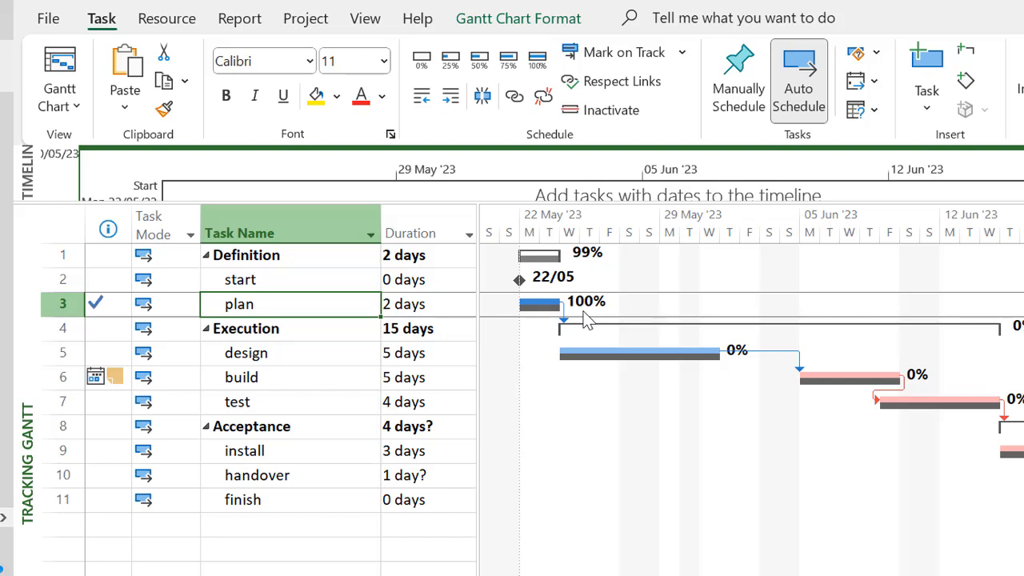
Set the design task's start date to Thu 25/05/2023 in its task information.
{"action": "left_click", "coordinate": [311, 357]}
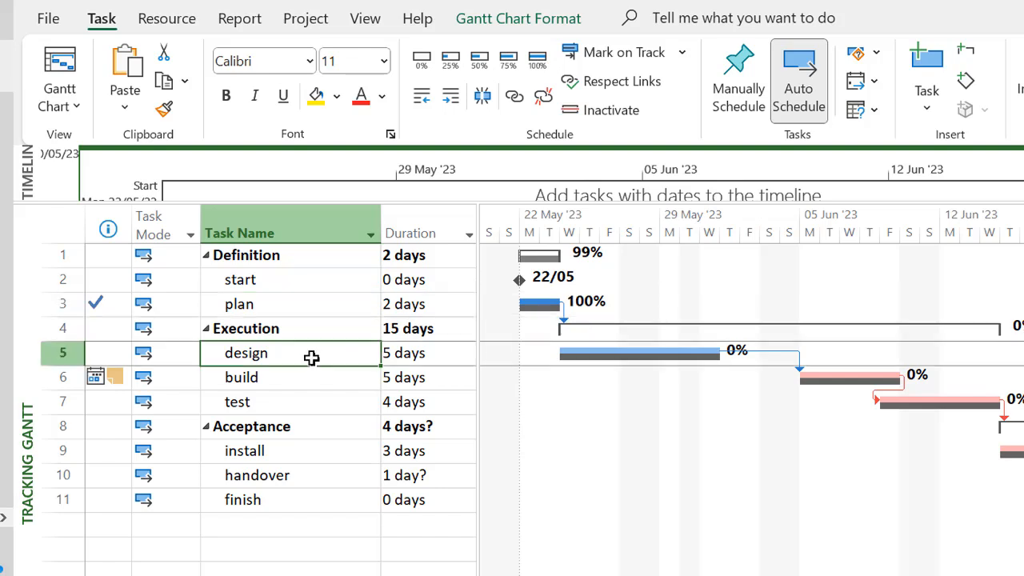
{"action": "double_click", "coordinate": [313, 362]}
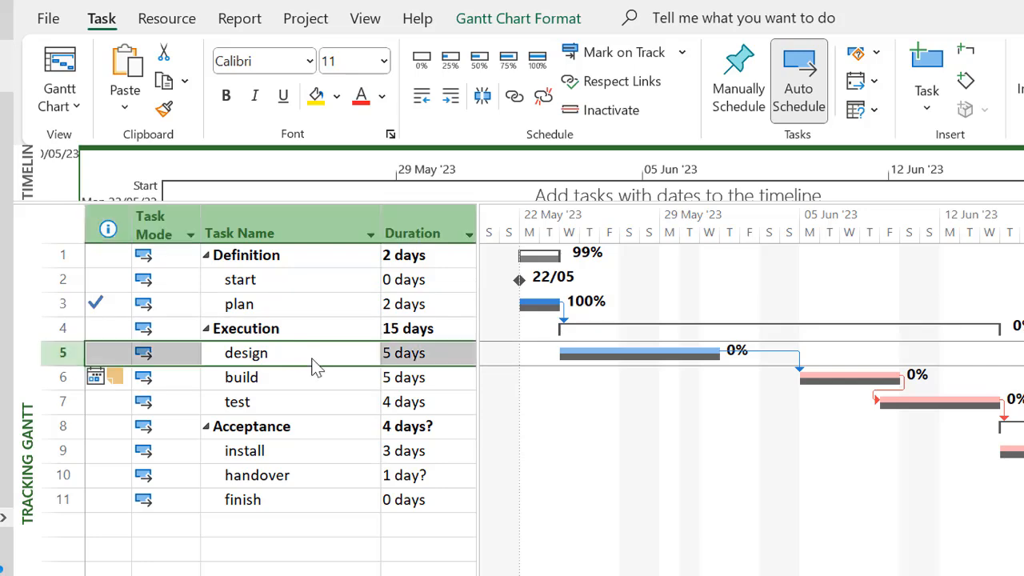
{"action": "left_click", "coordinate": [362, 159]}
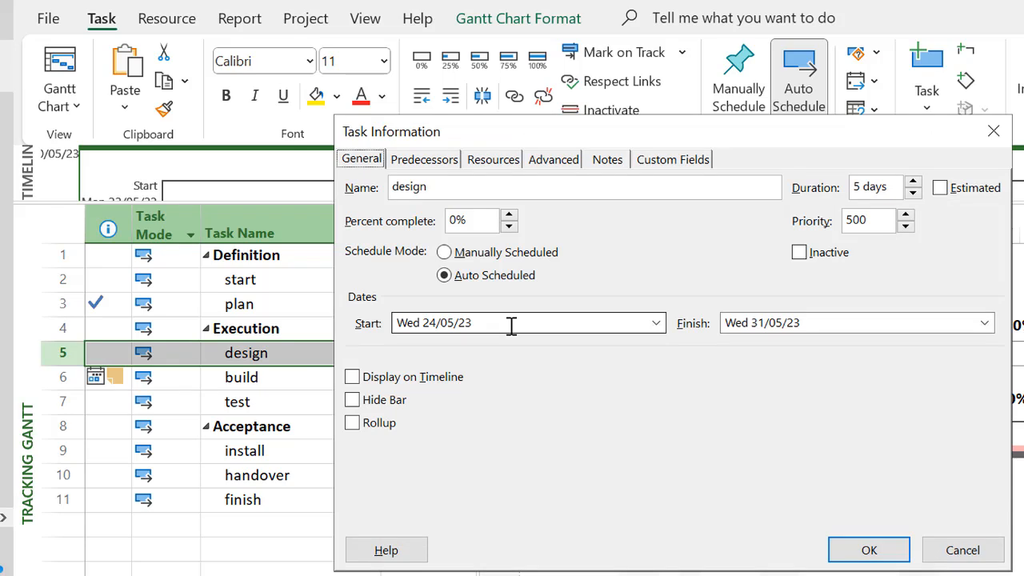
{"action": "left_click", "coordinate": [657, 323]}
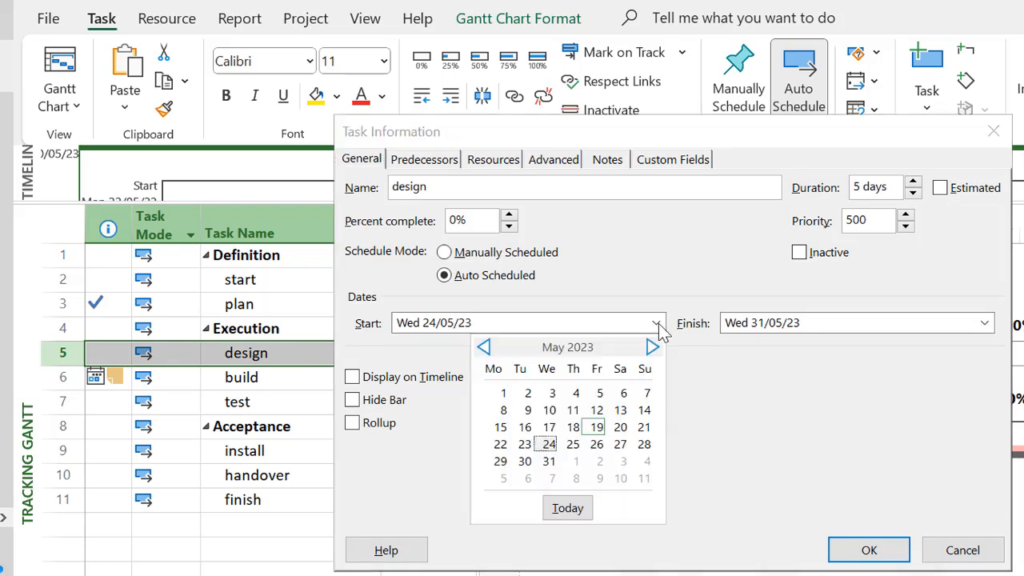
{"action": "left_click", "coordinate": [576, 449]}
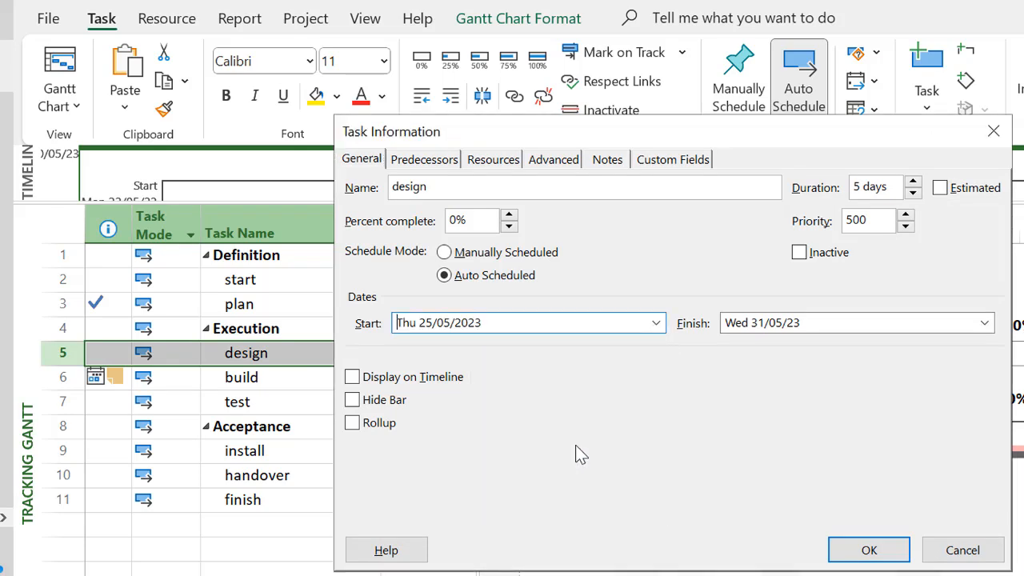
{"action": "left_click", "coordinate": [869, 550]}
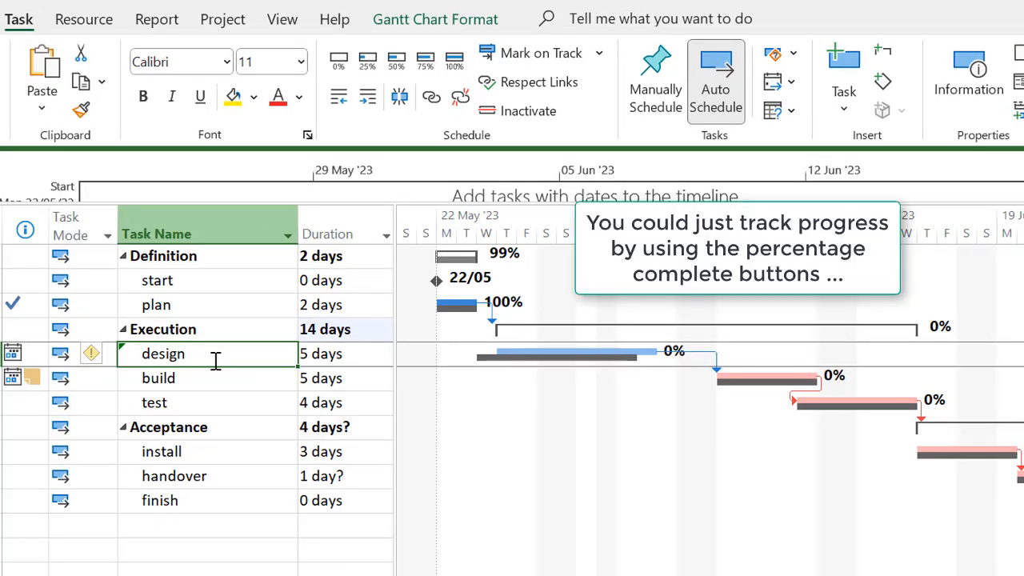
Switch the Tracking Gantt's task table to the Work table and select the design task.
{"action": "left_click", "coordinate": [283, 19]}
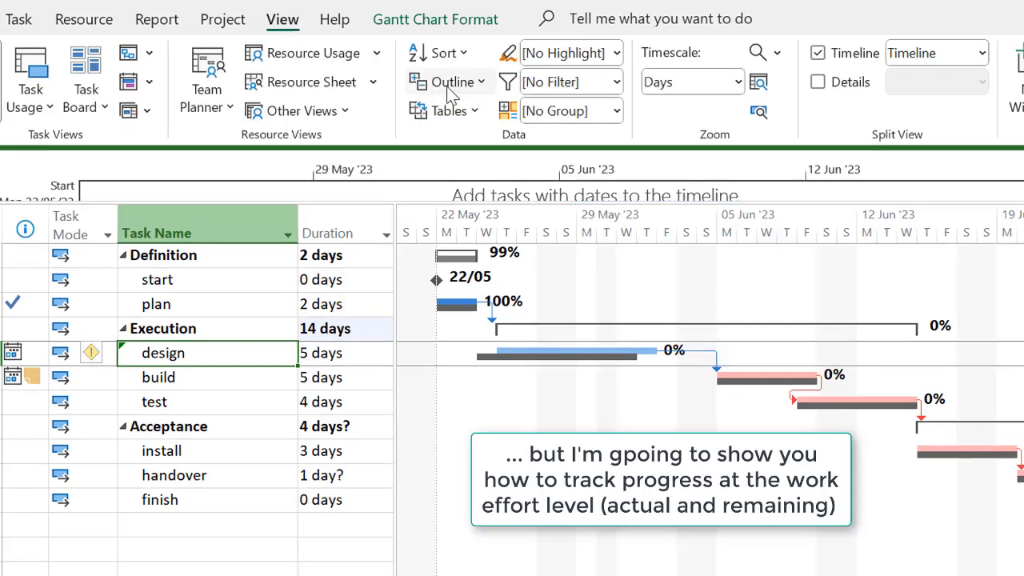
{"action": "left_click", "coordinate": [470, 111]}
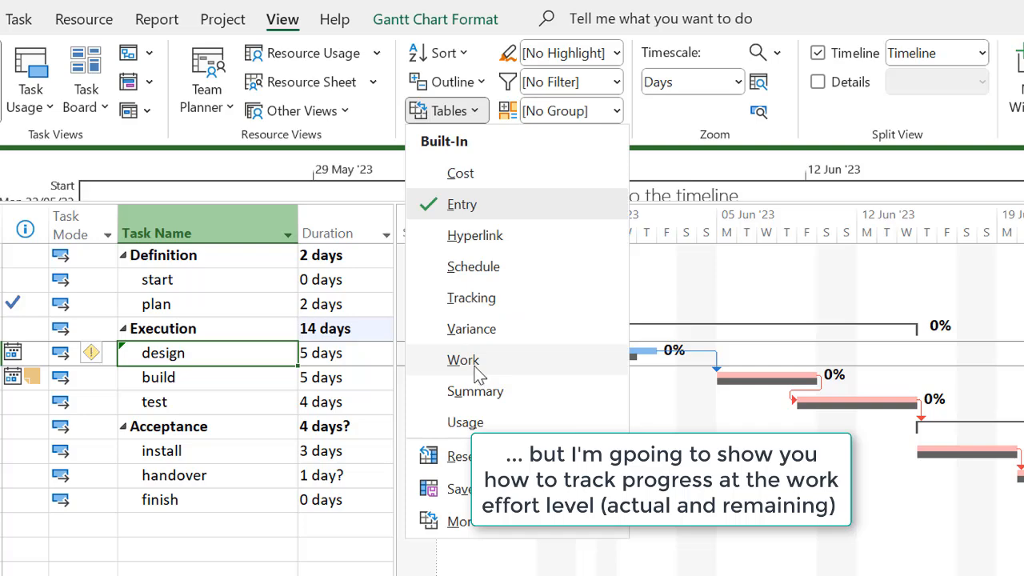
{"action": "left_click", "coordinate": [475, 369]}
{"action": "left_click", "coordinate": [110, 353]}
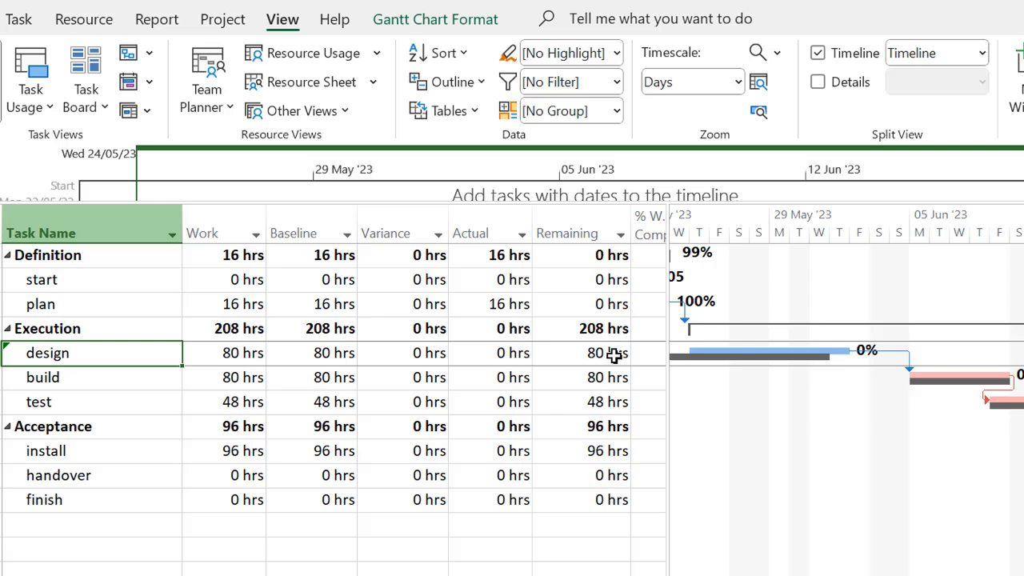
Set the design task's actual work to 15 hrs.
{"action": "left_click", "coordinate": [510, 357]}
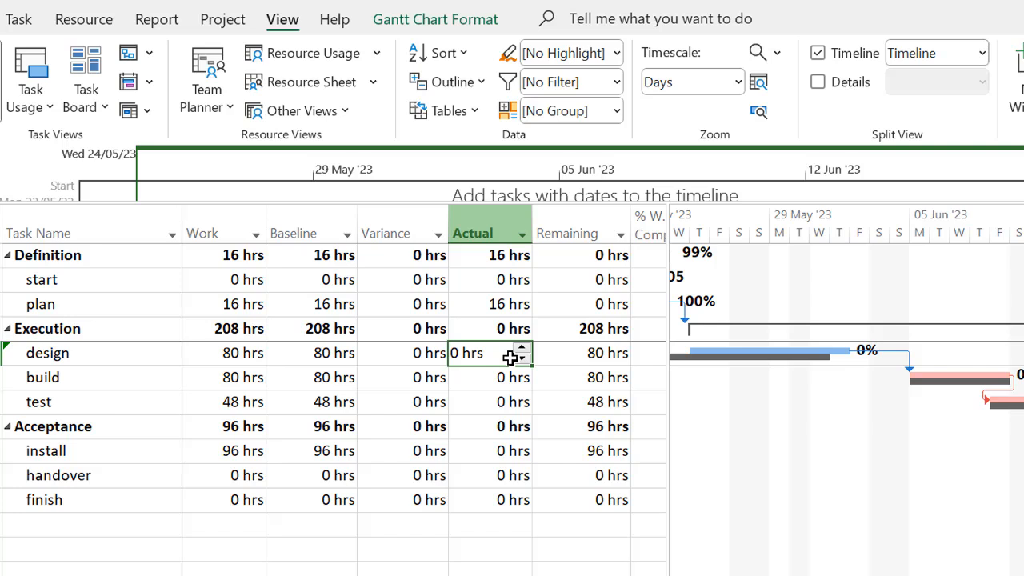
{"action": "left_click", "coordinate": [596, 354]}
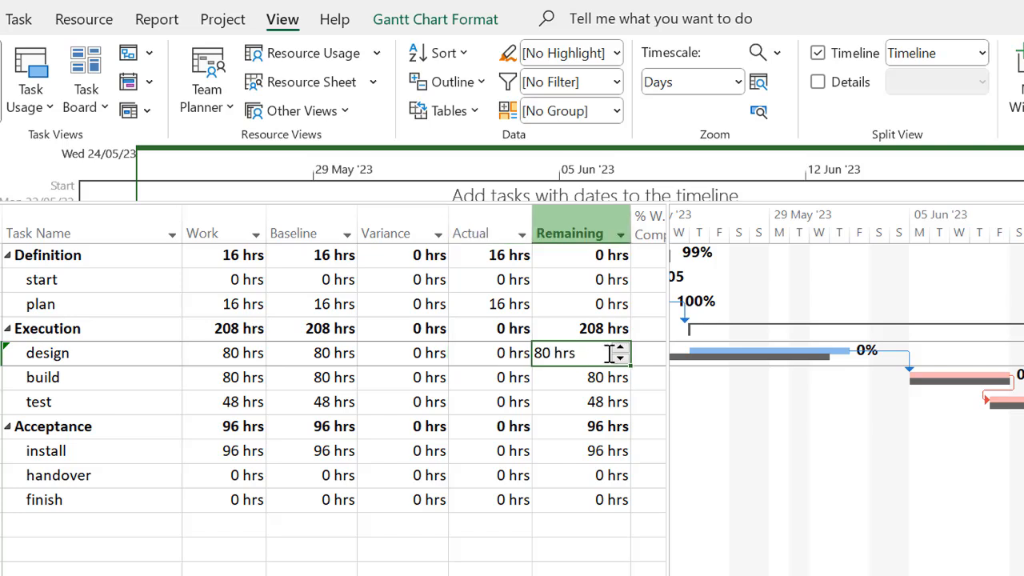
{"action": "left_click", "coordinate": [510, 358]}
{"action": "left_click", "coordinate": [521, 349]}
{"action": "left_click", "coordinate": [520, 349]}
{"action": "left_click", "coordinate": [521, 348]}
{"action": "left_click", "coordinate": [521, 349]}
{"action": "left_click", "coordinate": [521, 349]}
{"action": "left_click", "coordinate": [521, 349]}
{"action": "left_click", "coordinate": [521, 348]}
{"action": "left_click", "coordinate": [563, 358]}
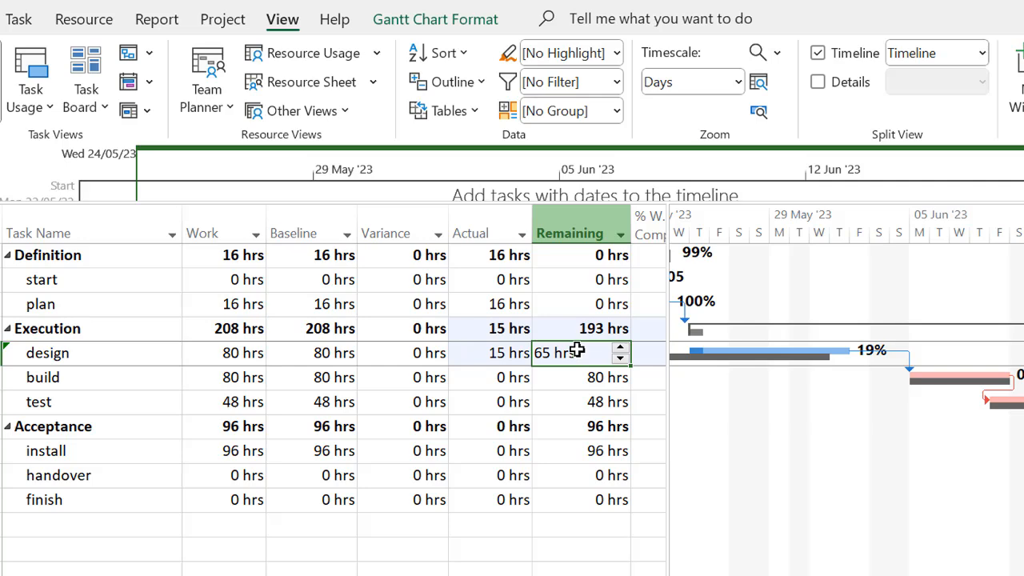
Set the design task's remaining work to 80 hrs.
{"action": "left_click", "coordinate": [577, 350]}
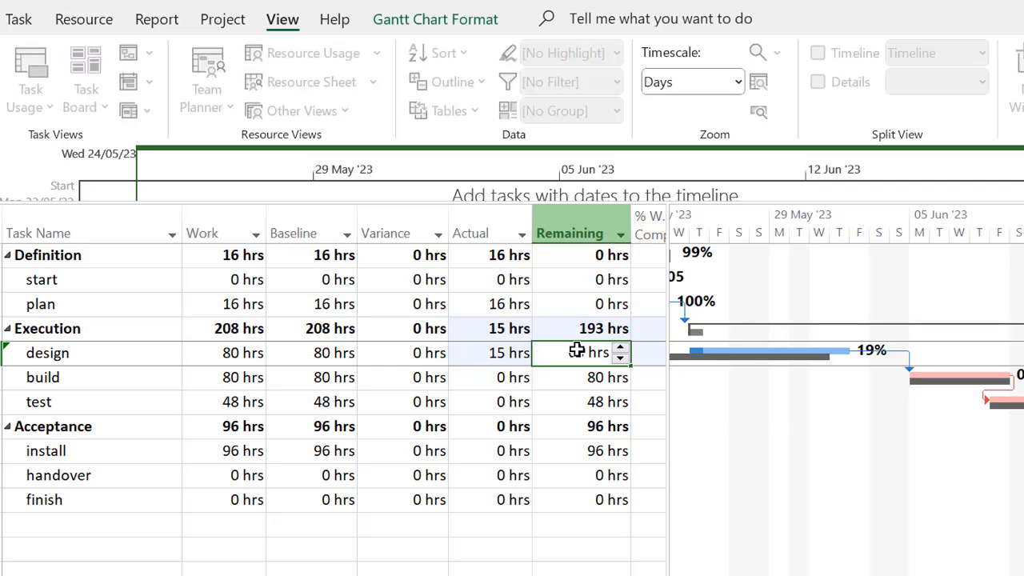
{"action": "left_click", "coordinate": [621, 347]}
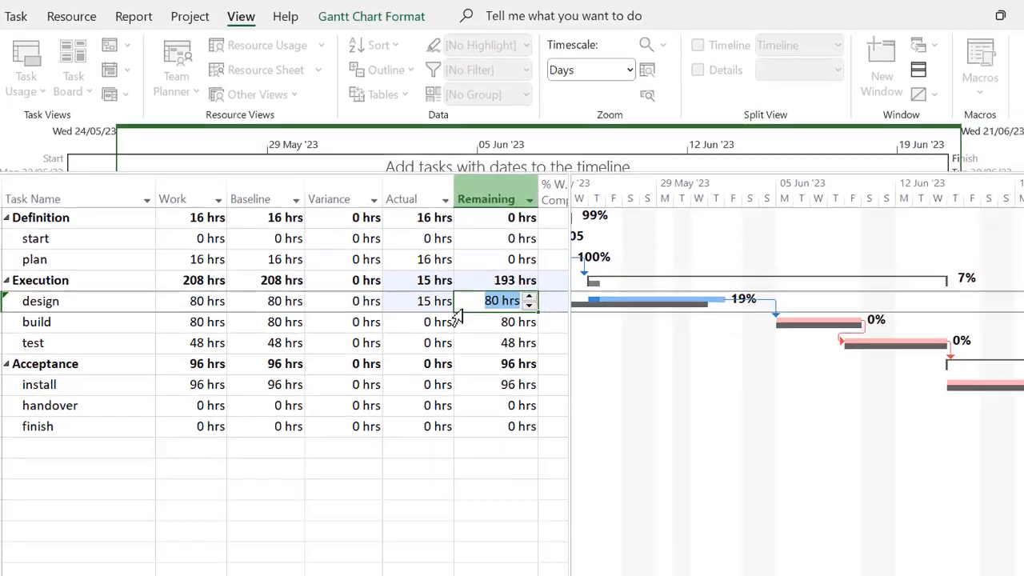
{"action": "left_click", "coordinate": [509, 353]}
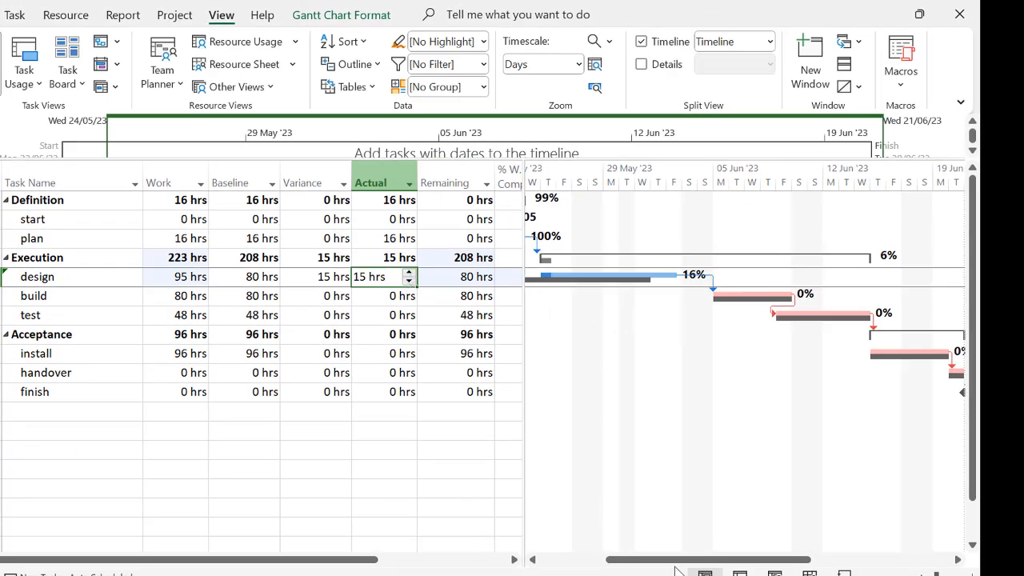
Set the design task's remaining work to 140 hrs in the Work table.
{"action": "left_click_drag", "start_coordinate": [670, 560], "coordinate": [650, 568]}
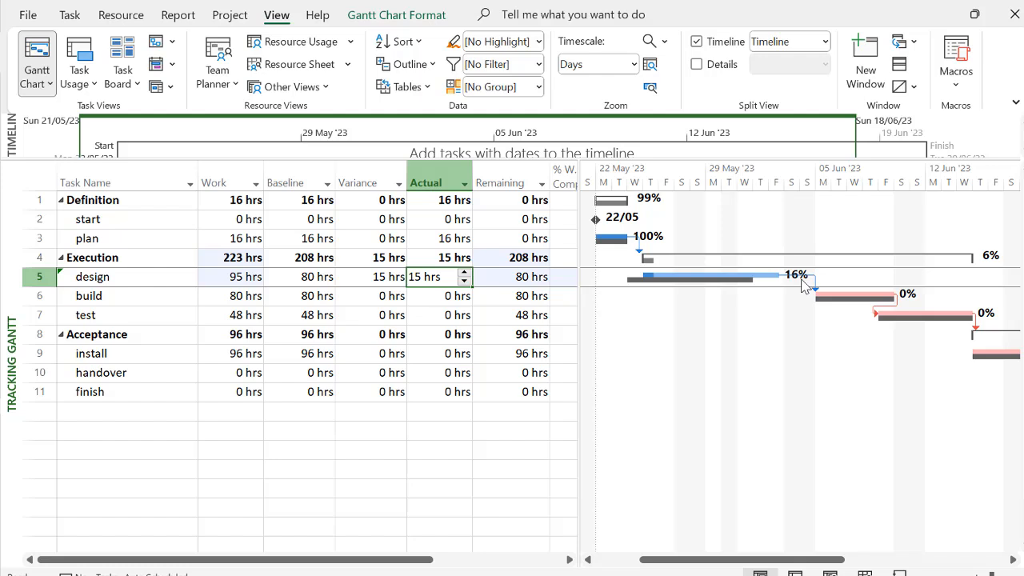
{"action": "mouse_move", "coordinate": [706, 560]}
{"action": "left_mouse_down"}
{"action": "mouse_move", "coordinate": [796, 564]}
{"action": "mouse_move", "coordinate": [696, 564]}
{"action": "left_mouse_up"}
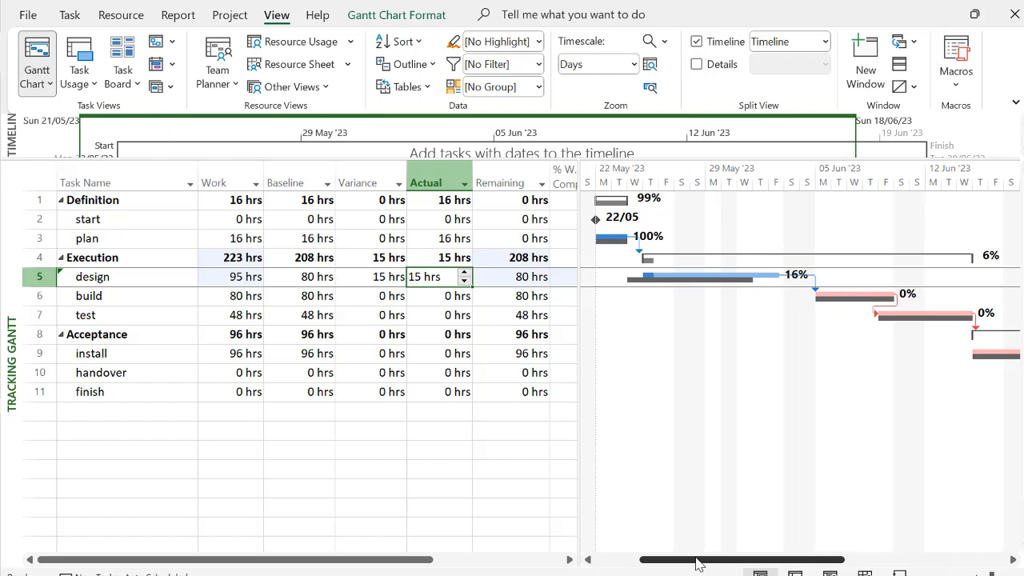
{"action": "left_click", "coordinate": [528, 277]}
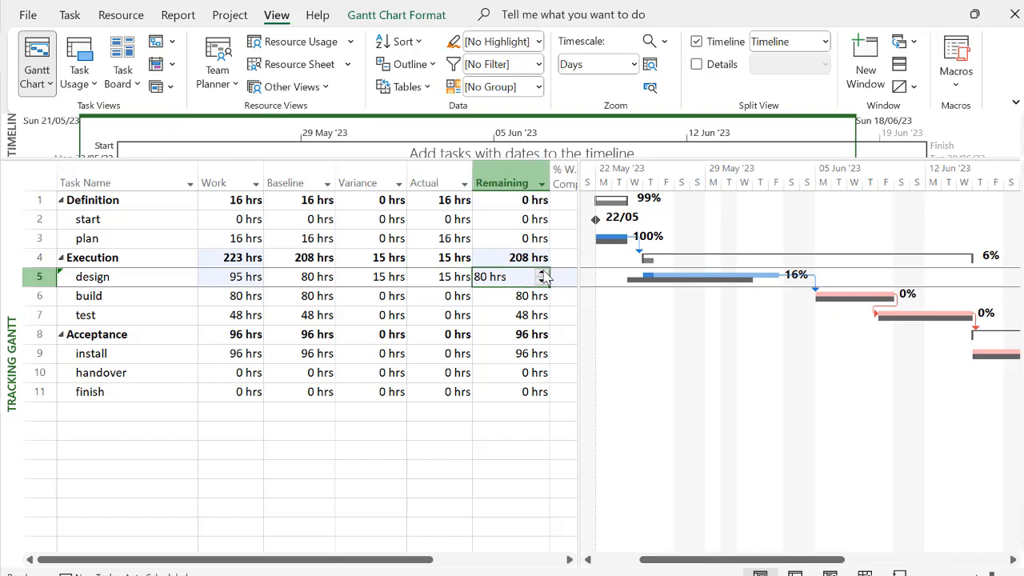
{"action": "left_click", "coordinate": [542, 273]}
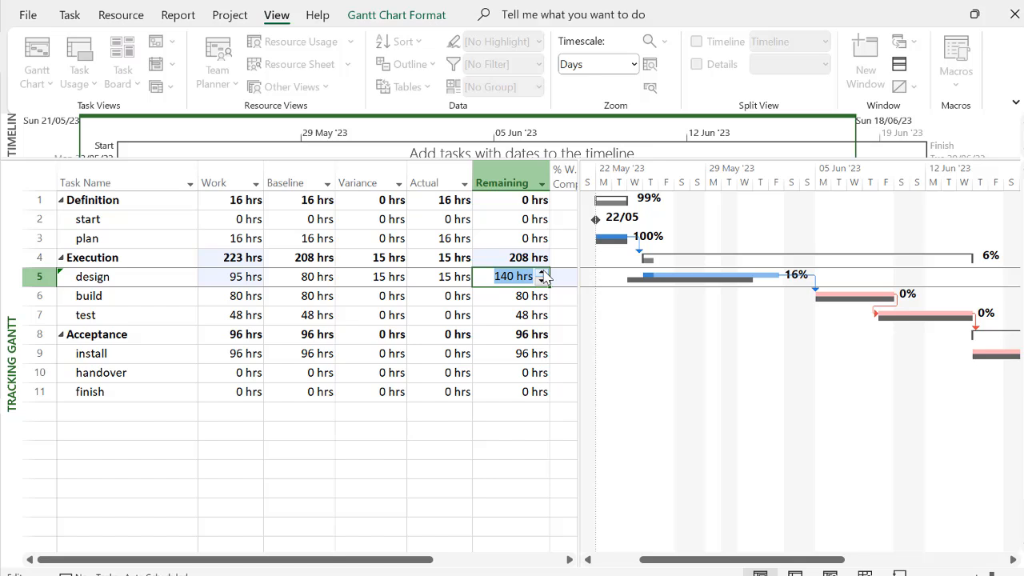
{"action": "left_click", "coordinate": [492, 296]}
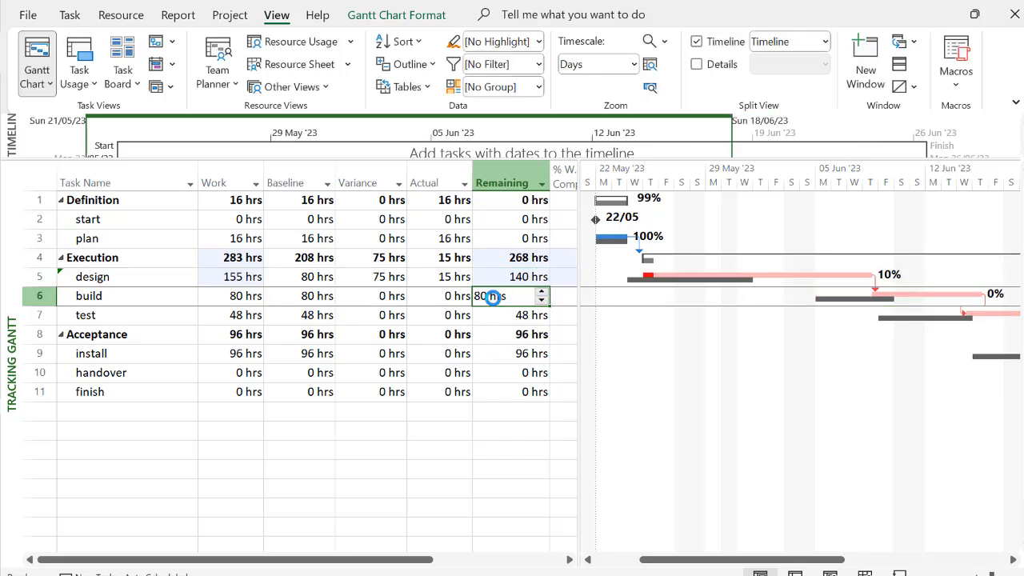
Split the view to show the Task Form below the Tracking Gantt.
{"action": "left_click_drag", "start_coordinate": [736, 556], "coordinate": [854, 569]}
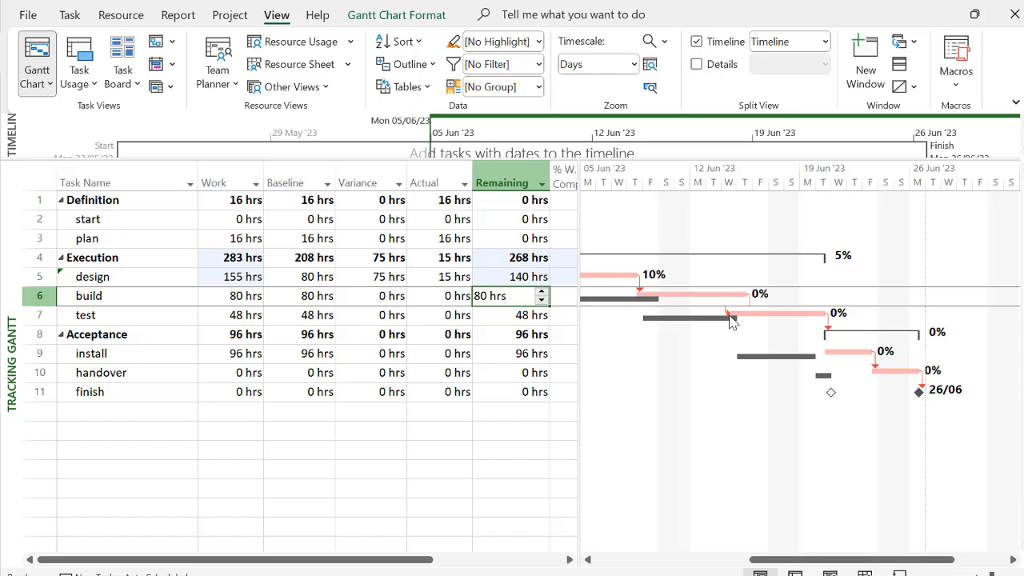
{"action": "right_click", "coordinate": [723, 395]}
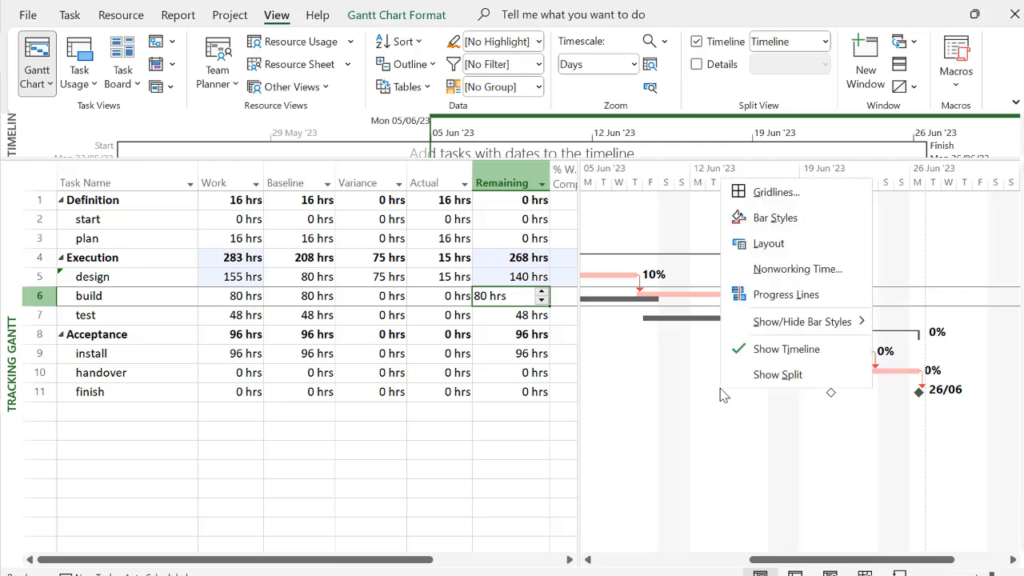
{"action": "left_click", "coordinate": [789, 380]}
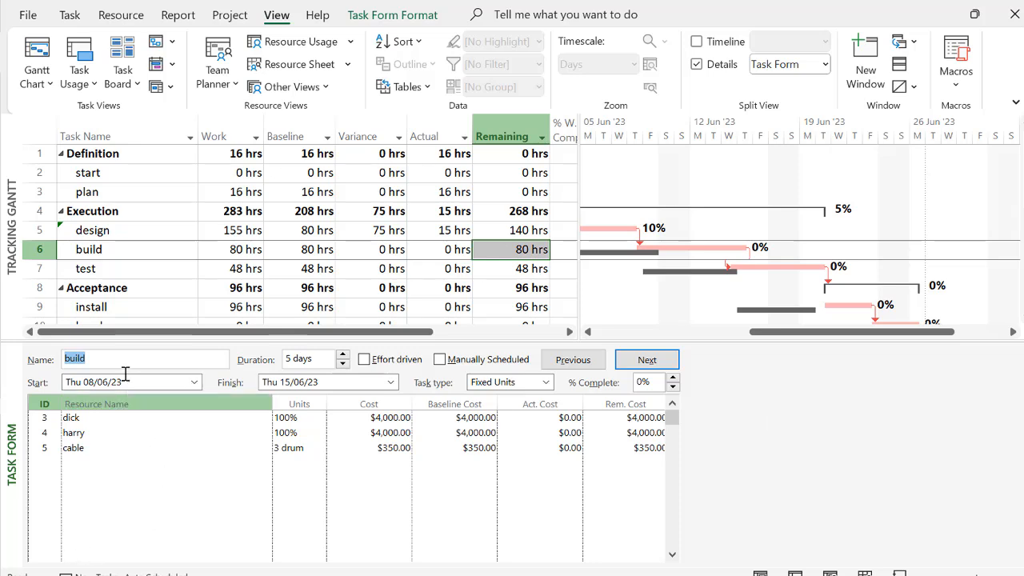
Select the design task and switch the Task Form to its Work details.
{"action": "left_click", "coordinate": [106, 196]}
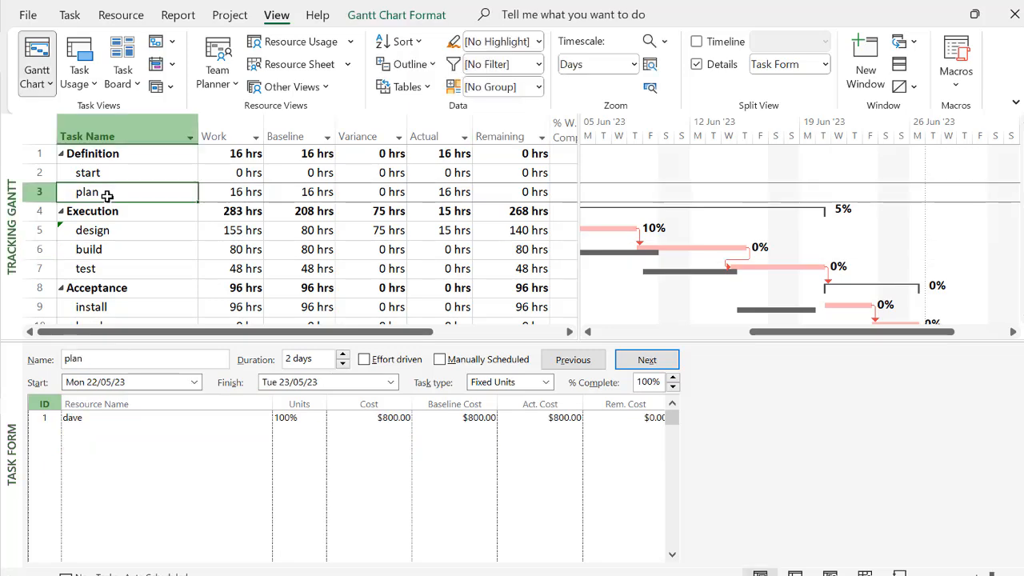
{"action": "left_click", "coordinate": [130, 230]}
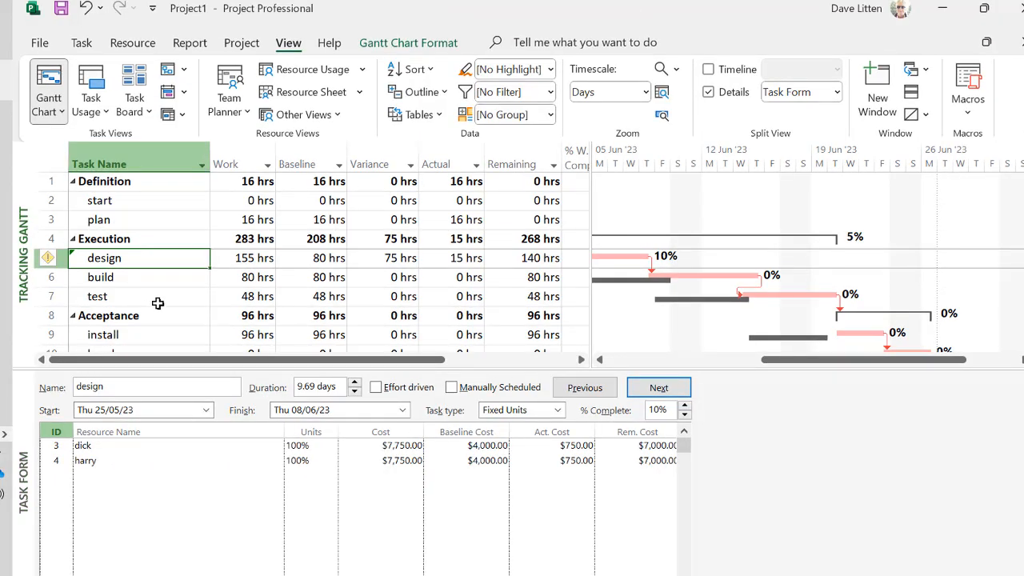
{"action": "left_click", "coordinate": [167, 262]}
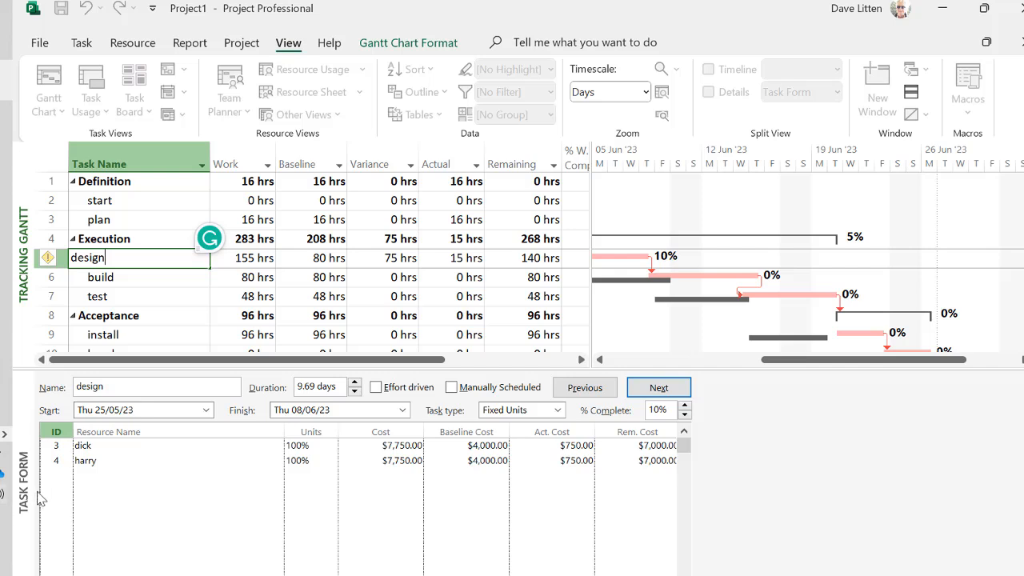
{"action": "right_click", "coordinate": [753, 458]}
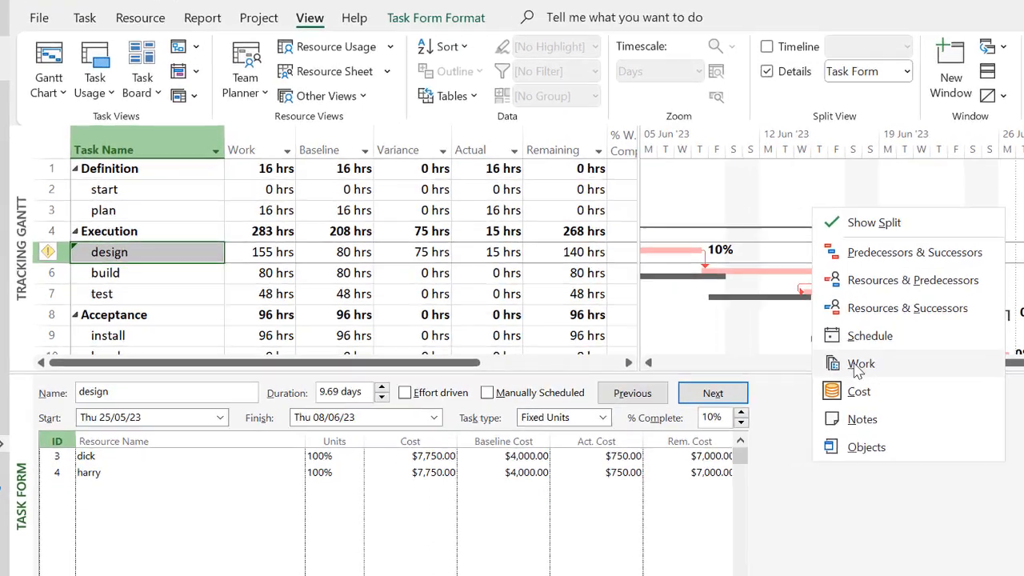
{"action": "left_click", "coordinate": [792, 361]}
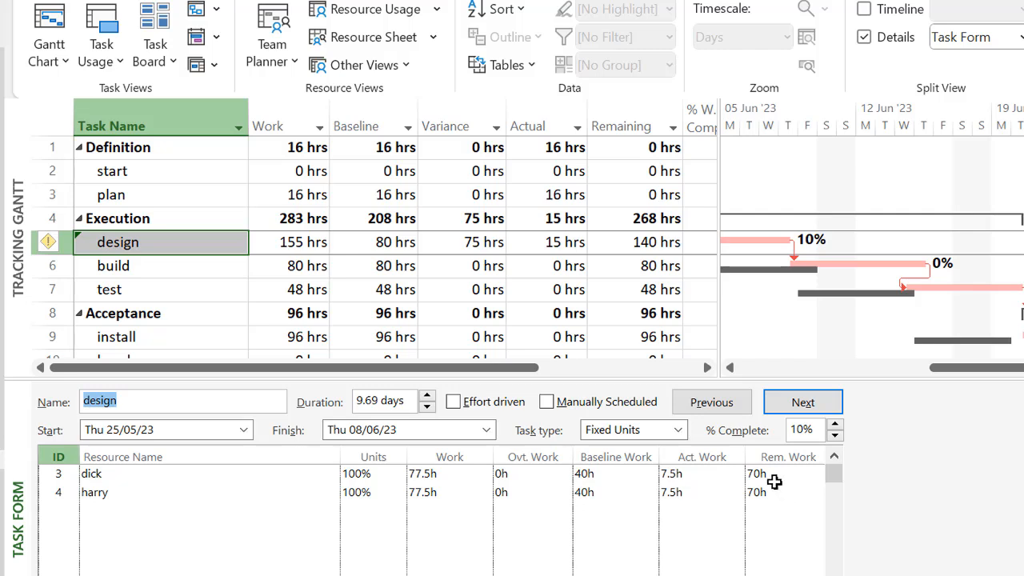
Set the actual work of the design task's second resource (ID 4) to 20h in the Task Form.
{"action": "left_click", "coordinate": [680, 493]}
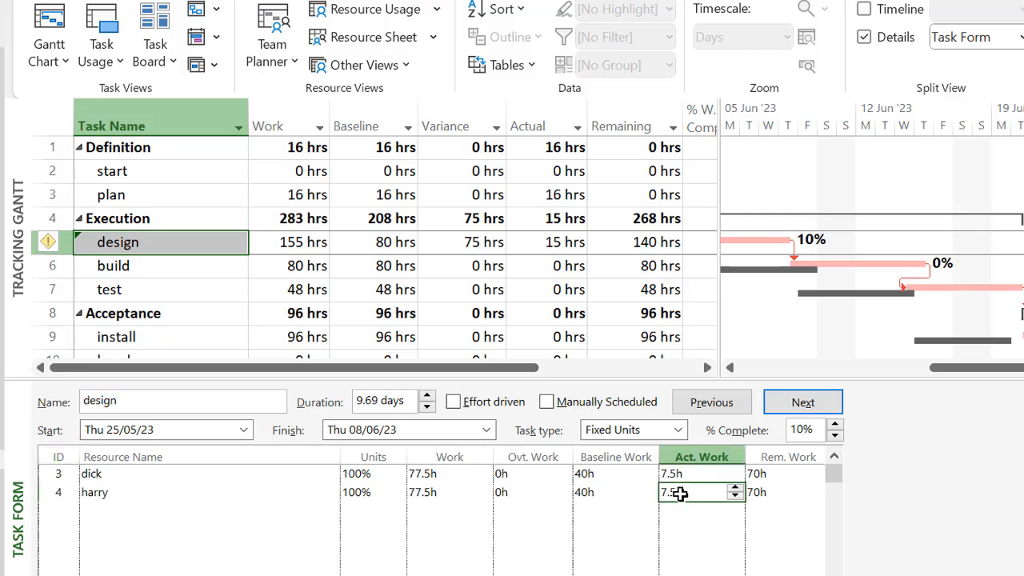
{"action": "left_click", "coordinate": [733, 488]}
{"action": "left_click", "coordinate": [734, 488]}
{"action": "left_click", "coordinate": [734, 488]}
{"action": "left_click", "coordinate": [733, 488]}
{"action": "left_click", "coordinate": [733, 488]}
{"action": "left_click", "coordinate": [734, 489]}
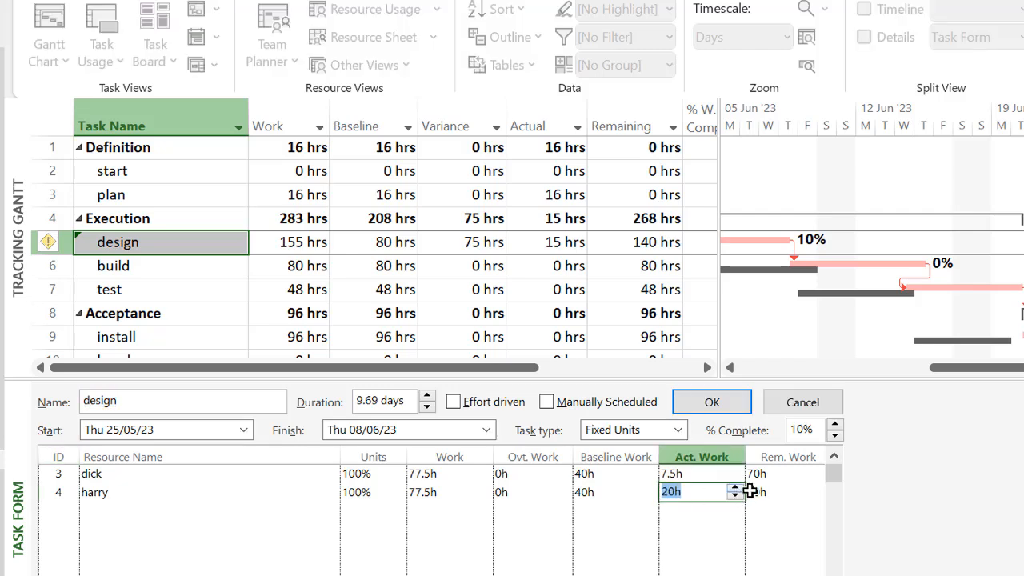
Set the remaining work of the design task's second resource (ID 4) to 50h and apply the form changes.
{"action": "left_click", "coordinate": [816, 491]}
{"action": "left_click", "coordinate": [820, 496]}
{"action": "left_click", "coordinate": [820, 496]}
{"action": "left_click", "coordinate": [820, 495]}
{"action": "left_click", "coordinate": [820, 496]}
{"action": "left_click", "coordinate": [820, 495]}
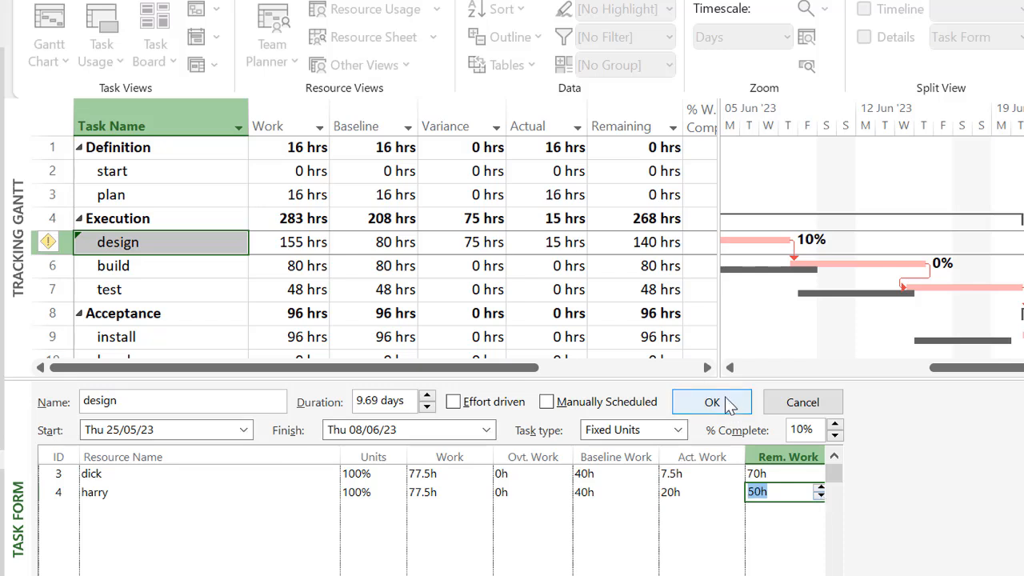
{"action": "left_click", "coordinate": [726, 404]}
{"action": "left_click", "coordinate": [728, 404]}
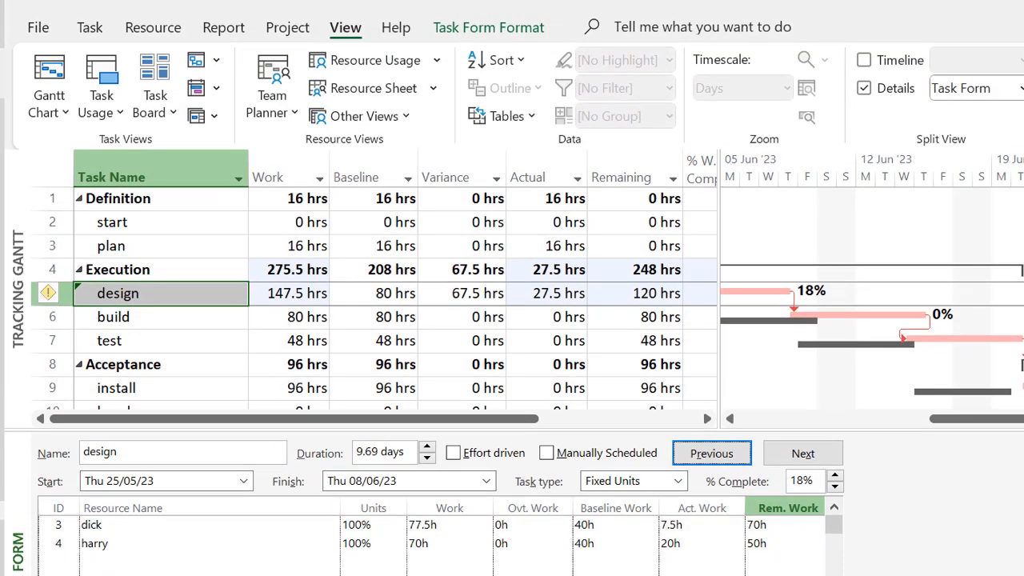
Open the Project Overview dashboard report and remove the Task Form split so the report fills the window.
{"action": "left_click", "coordinate": [224, 30]}
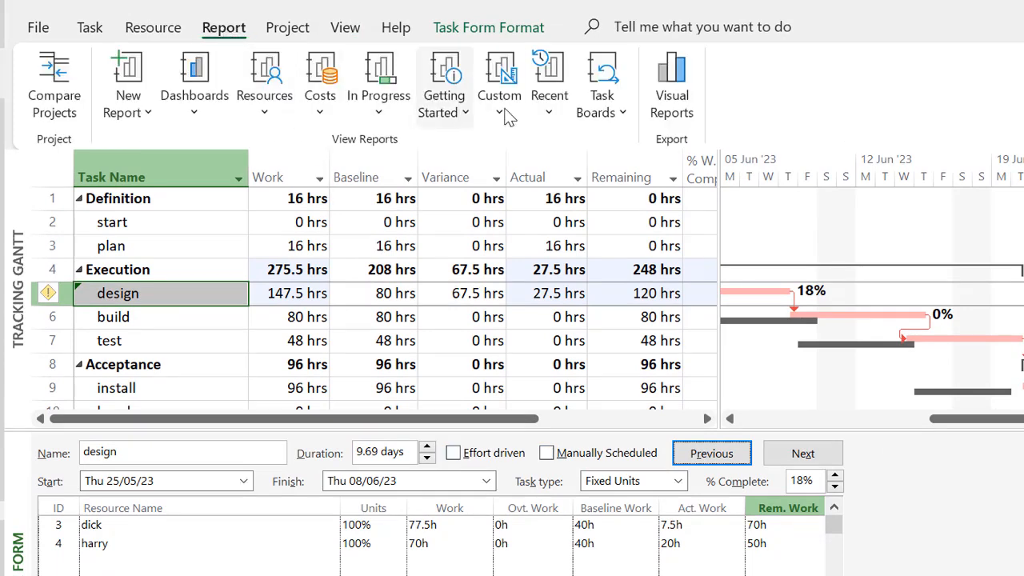
{"action": "left_click", "coordinate": [195, 116]}
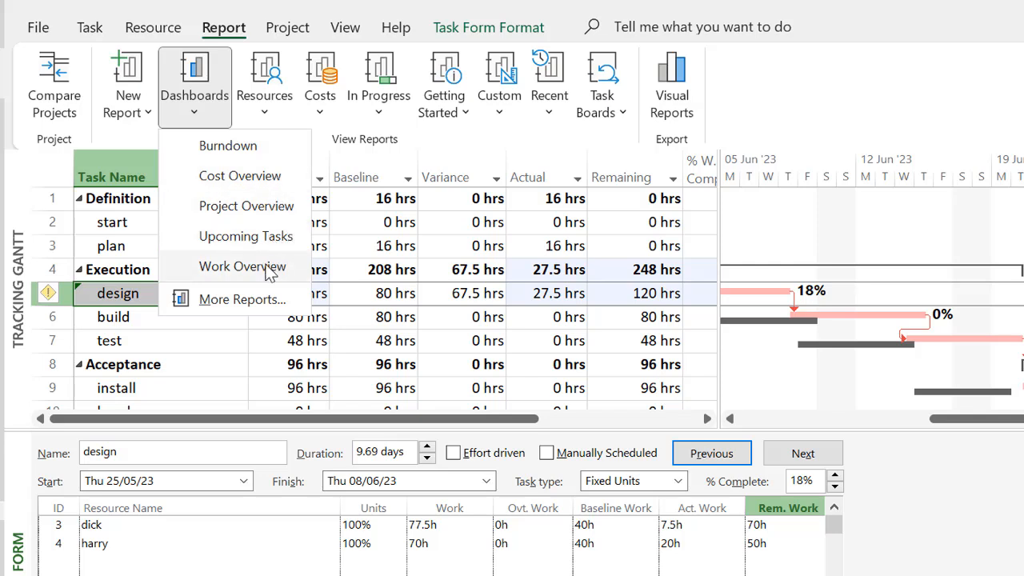
{"action": "left_click", "coordinate": [249, 206]}
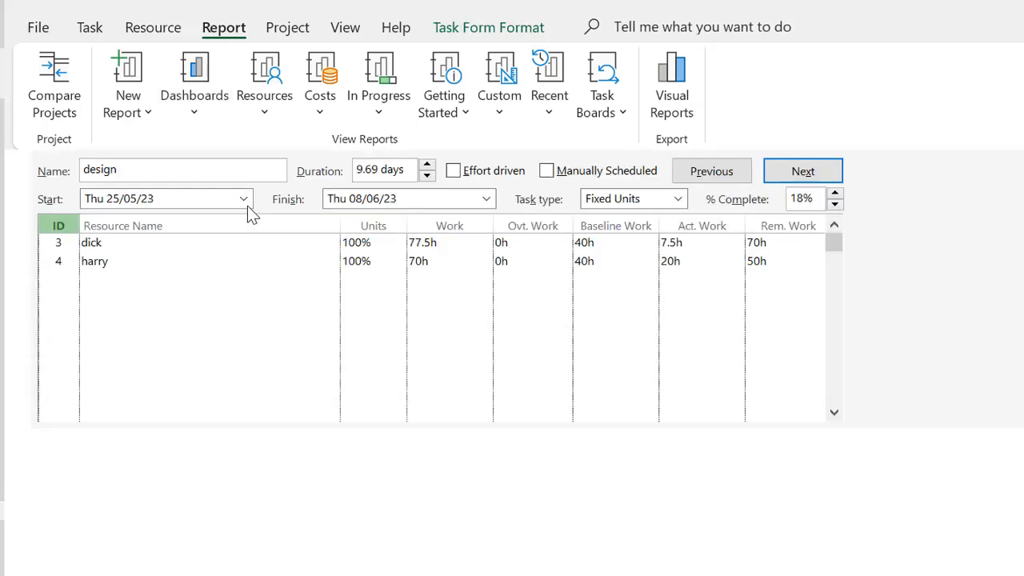
{"action": "double_click", "coordinate": [958, 430]}
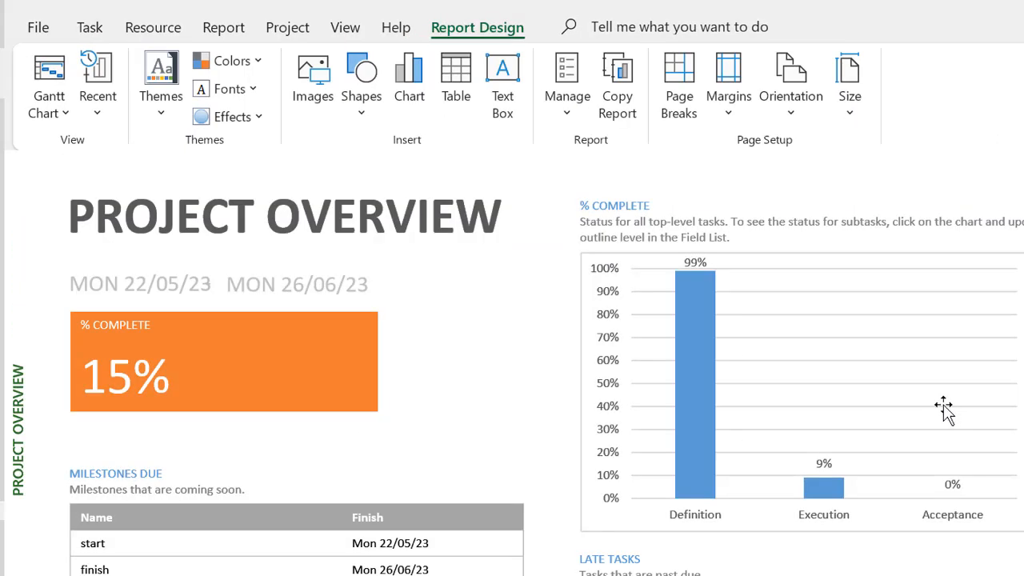
Open the Resource Cost Overview report and examine its cost status and cost distribution charts.
{"action": "left_click", "coordinate": [223, 27]}
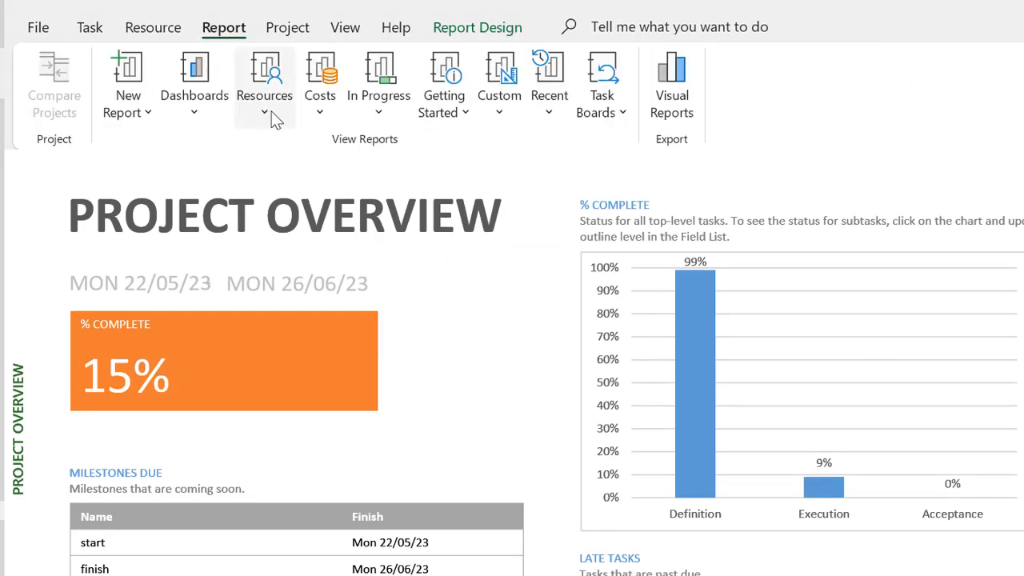
{"action": "left_click", "coordinate": [324, 113]}
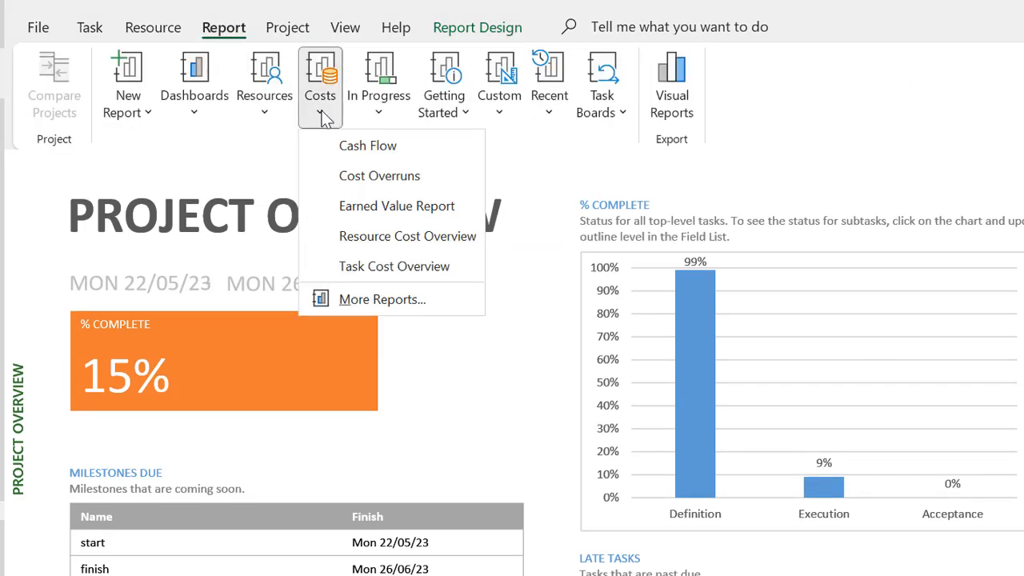
{"action": "left_click", "coordinate": [400, 242]}
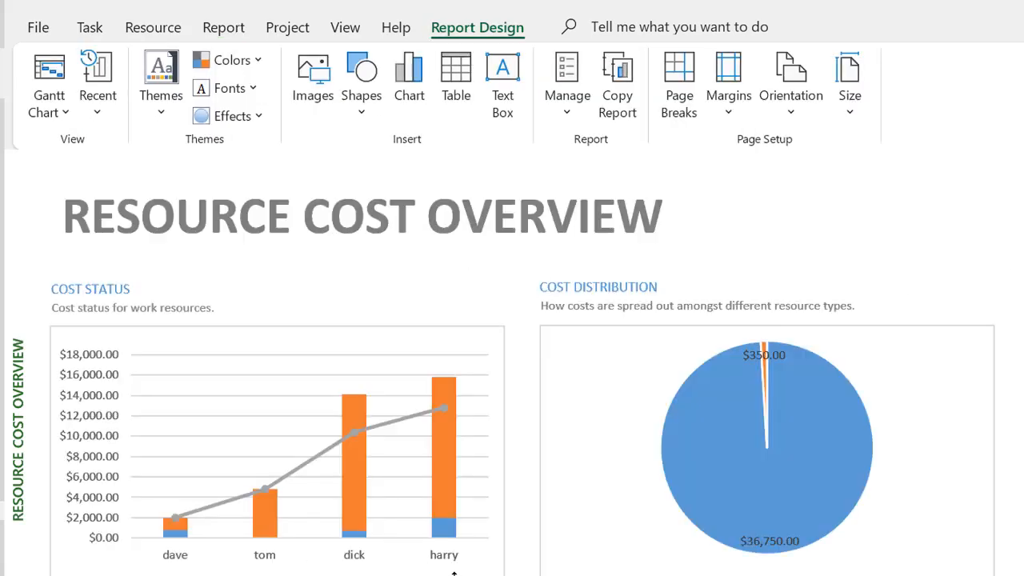
{"action": "scroll", "coordinate": [459, 573], "scroll_direction": "down", "scroll_amount": 1}
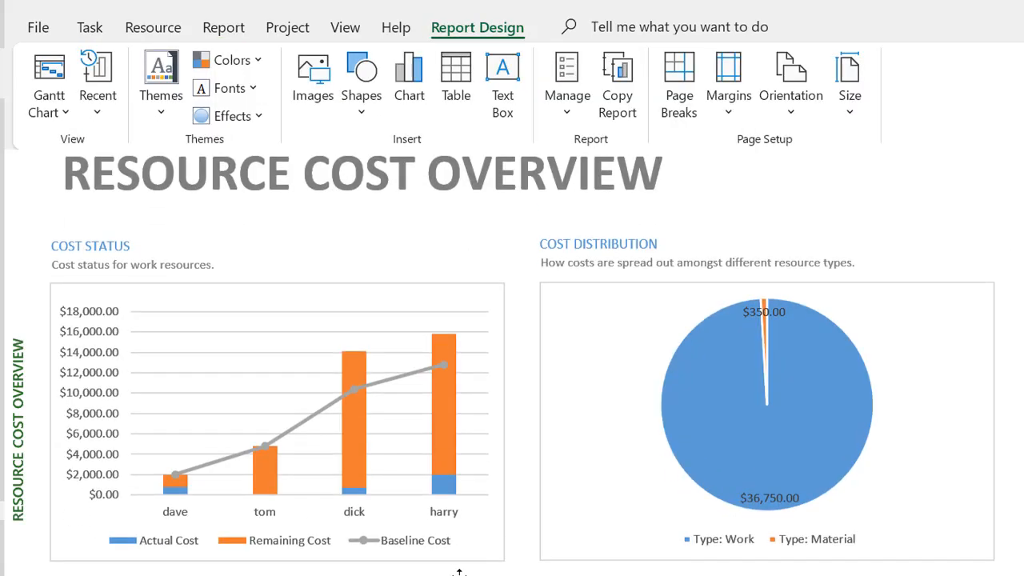